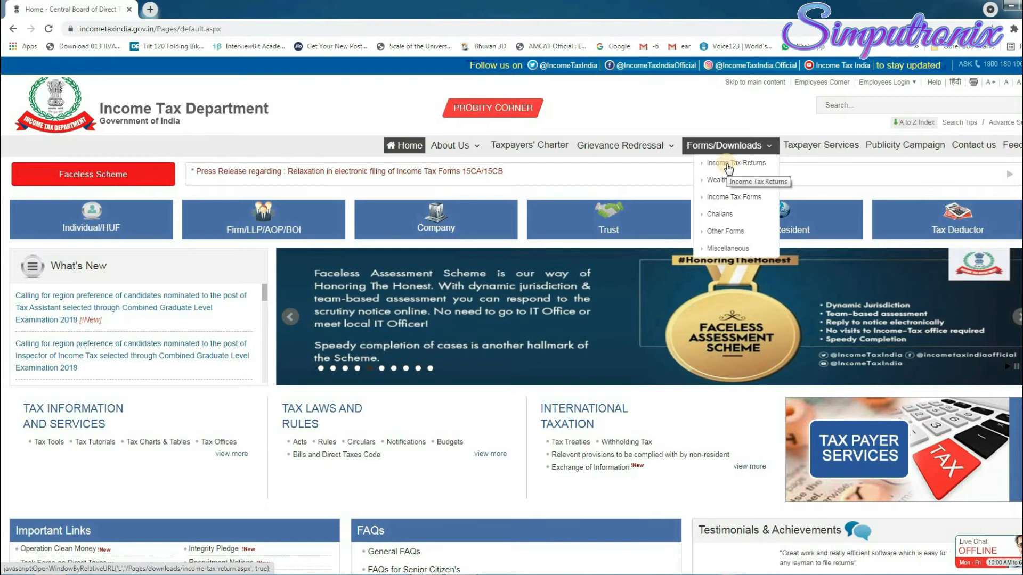
# Show the Income Tax Returns downloads for year 2021 and open the ITR-1 SAHAJ PDF.
pyautogui.click(728, 164)
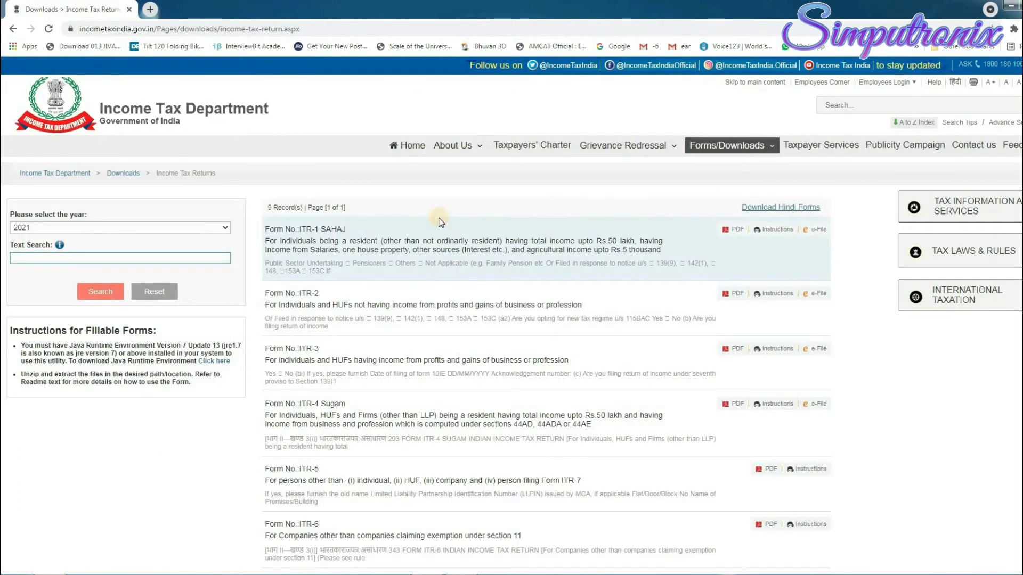
pyautogui.scroll(-6, 612, 440)
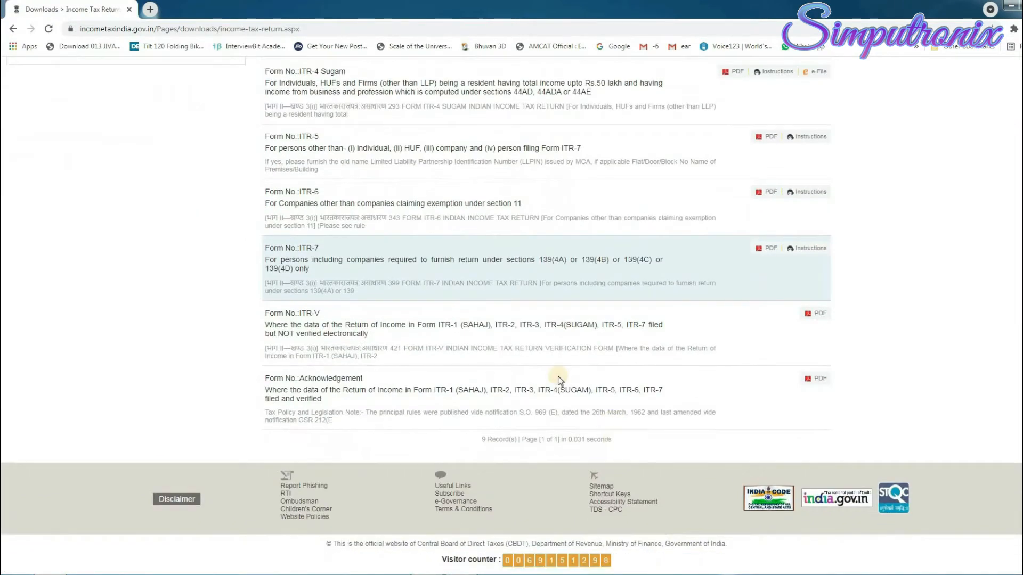
pyautogui.scroll(6, 554, 373)
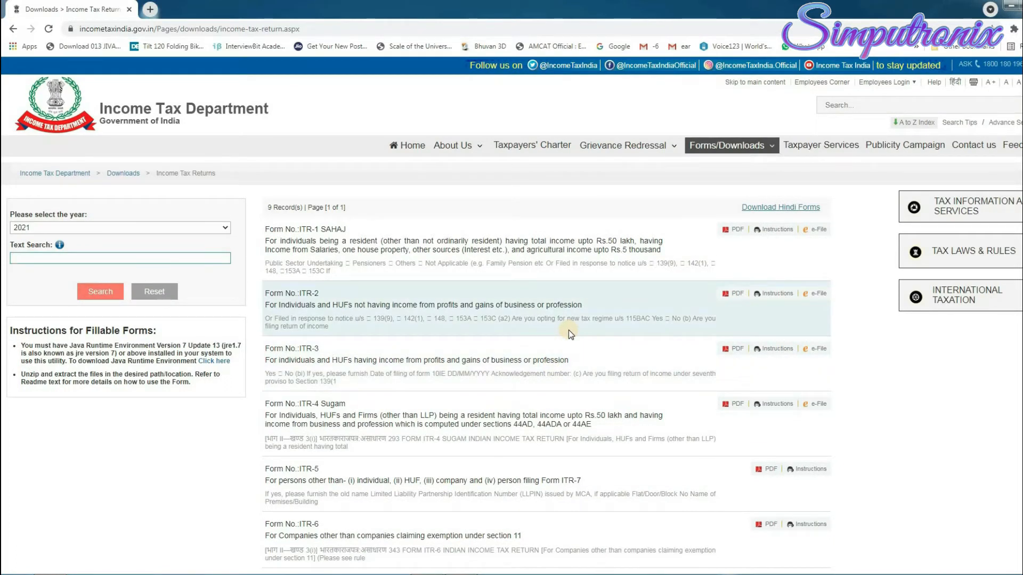
pyautogui.click(223, 227)
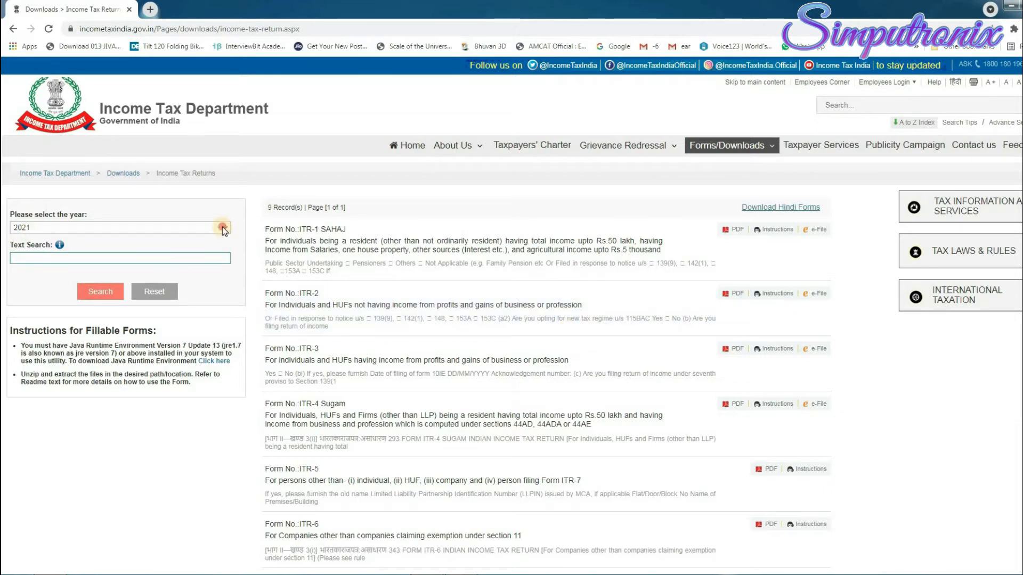
pyautogui.click(222, 229)
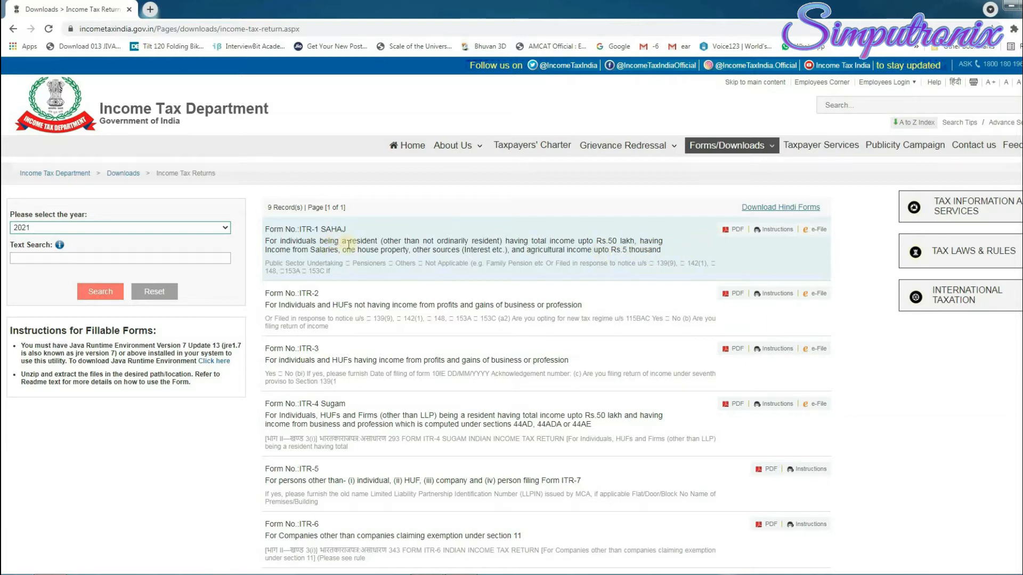
pyautogui.click(734, 233)
# Go from the ITR-1 row to the e-Filing portal and download the ITR 1 to 4 offline utility.
pyautogui.click(814, 231)
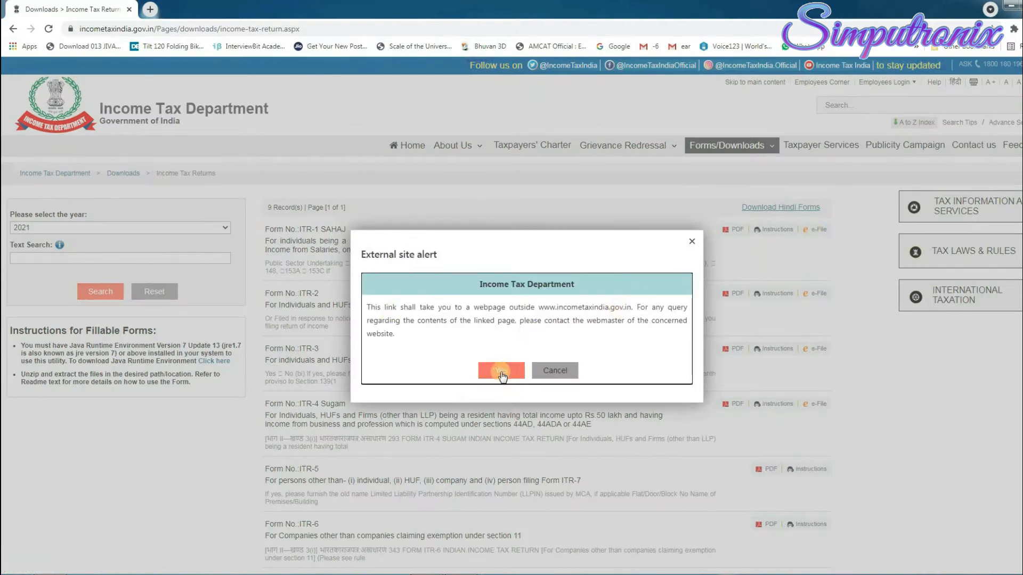
pyautogui.click(502, 371)
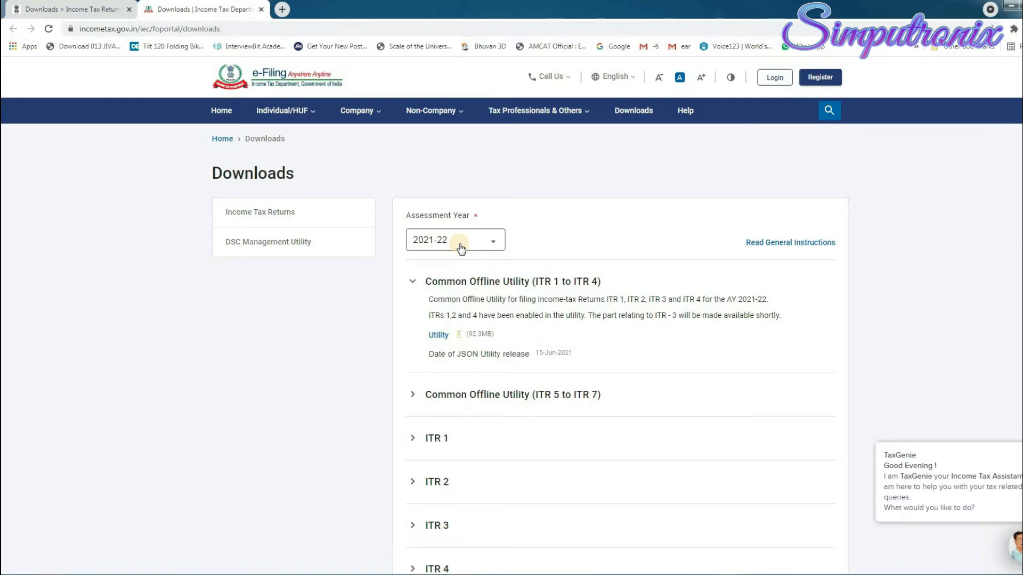
pyautogui.scroll(-5, 537, 418)
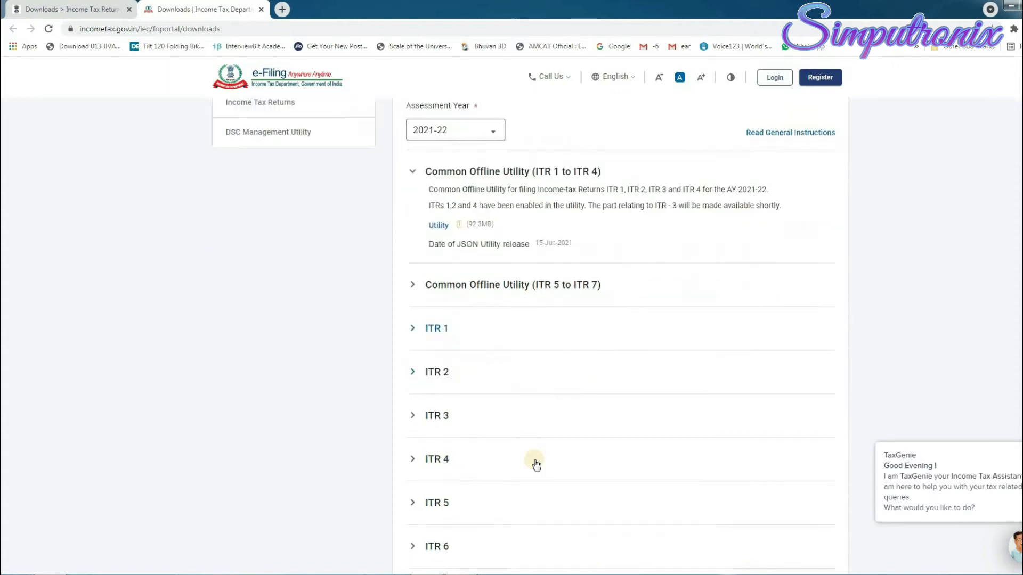
pyautogui.scroll(5, 478, 377)
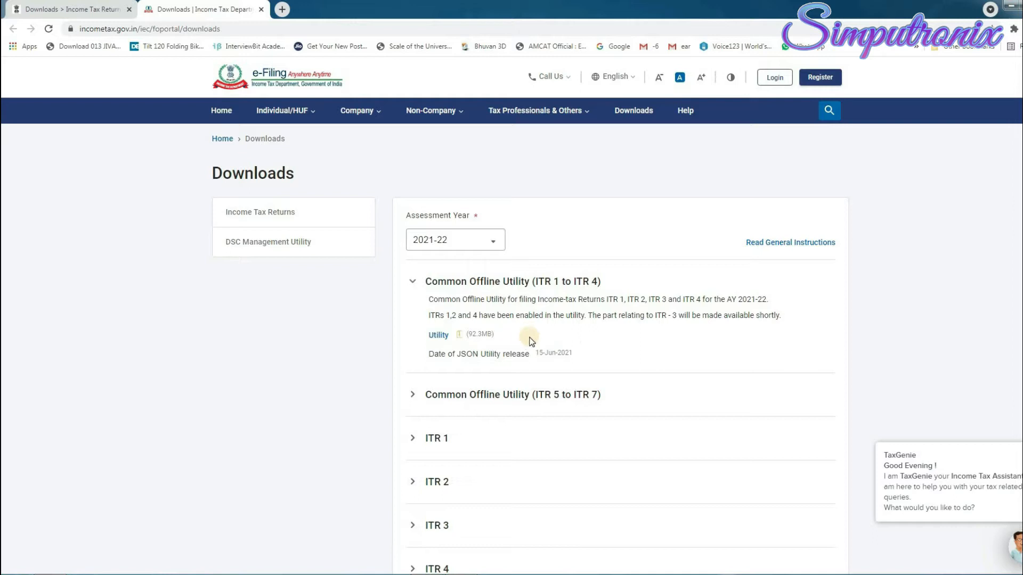
pyautogui.scroll(-1, 415, 449)
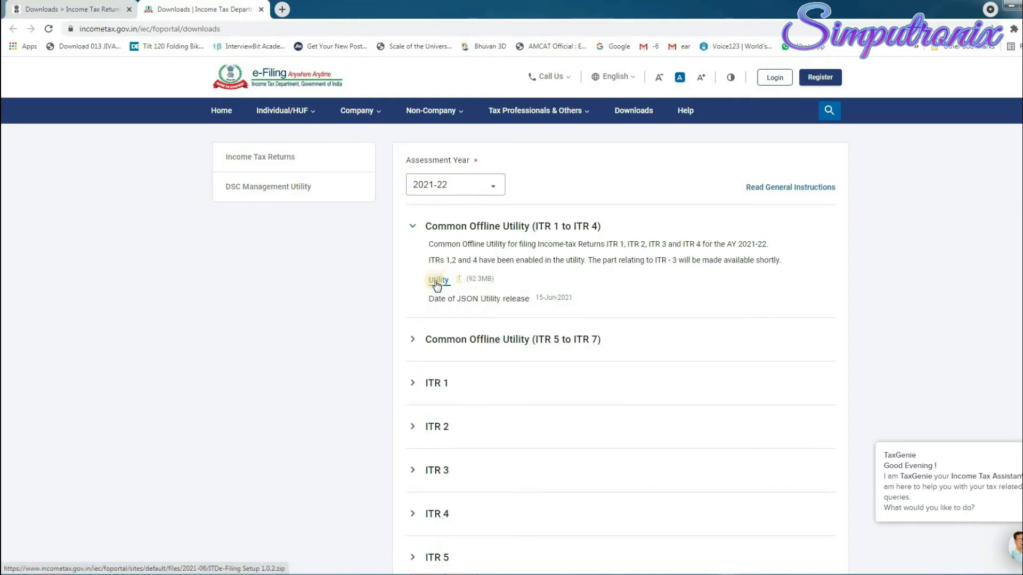
pyautogui.click(437, 283)
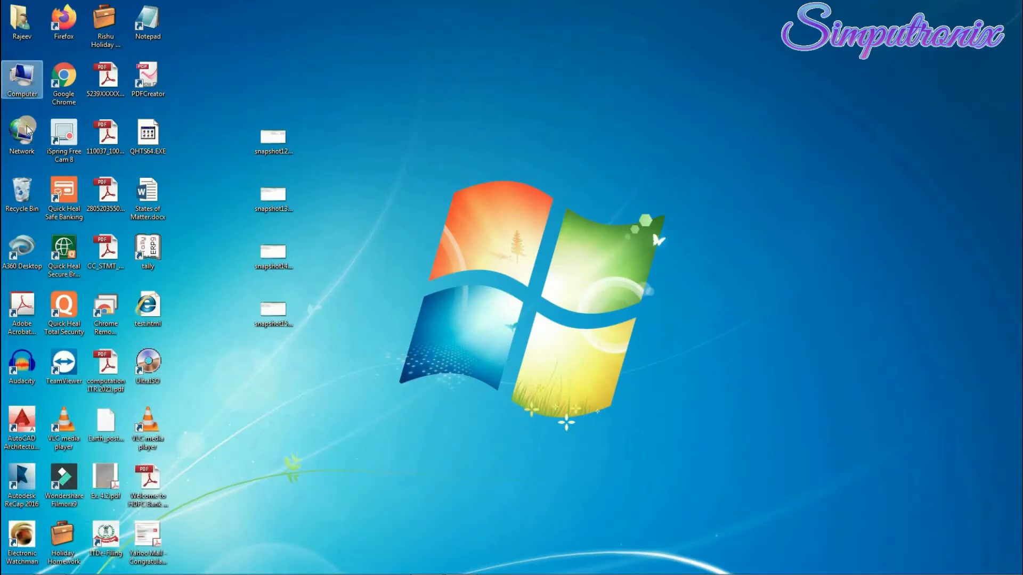
# Extract the ITDe-Filing Setup zip in Downloads to its own suggested folder with WinRAR.
pyautogui.doubleClick(22, 27)
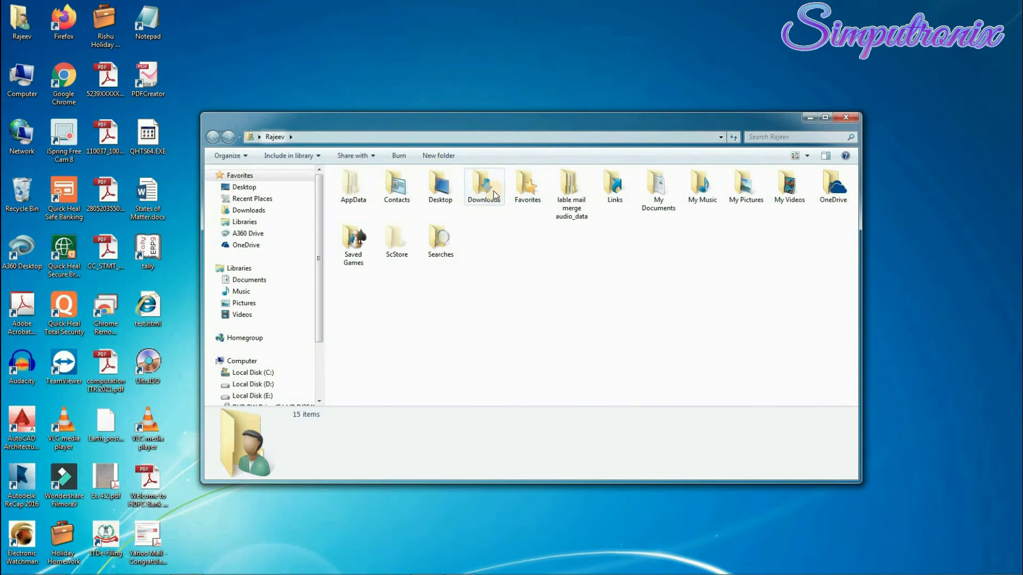
pyautogui.doubleClick(479, 192)
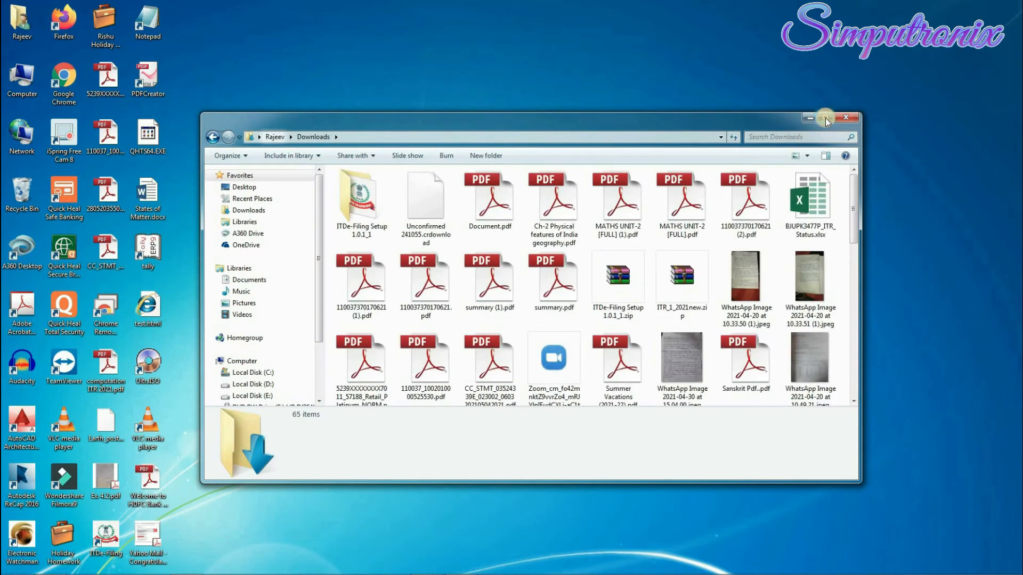
pyautogui.click(825, 118)
pyautogui.click(904, 78)
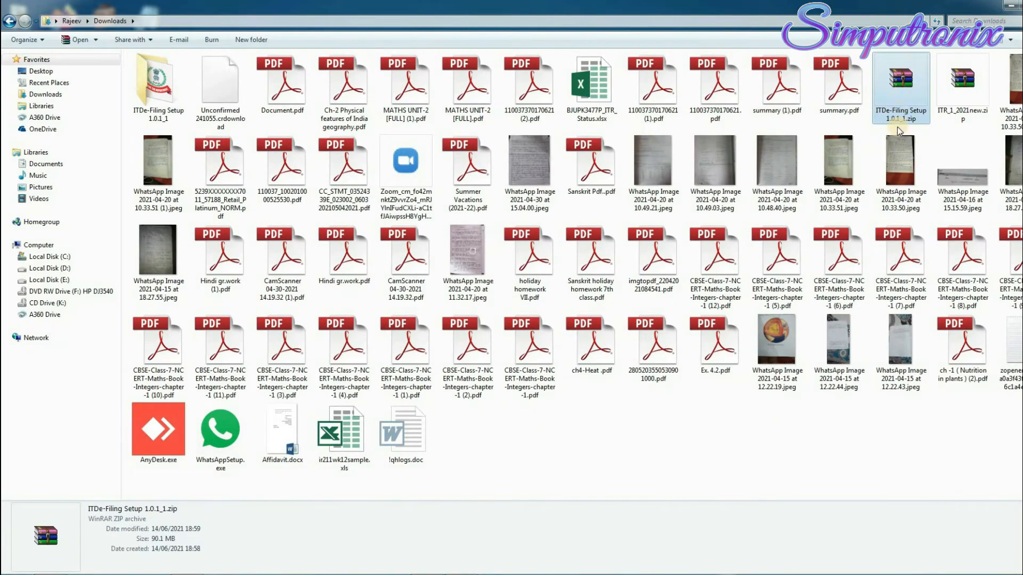
pyautogui.doubleClick(897, 89)
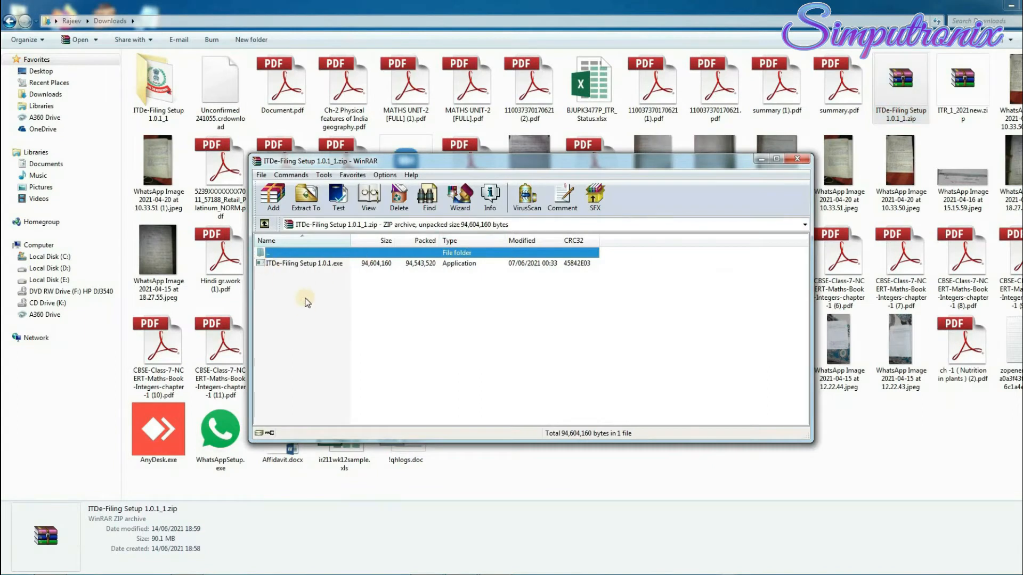
pyautogui.click(306, 199)
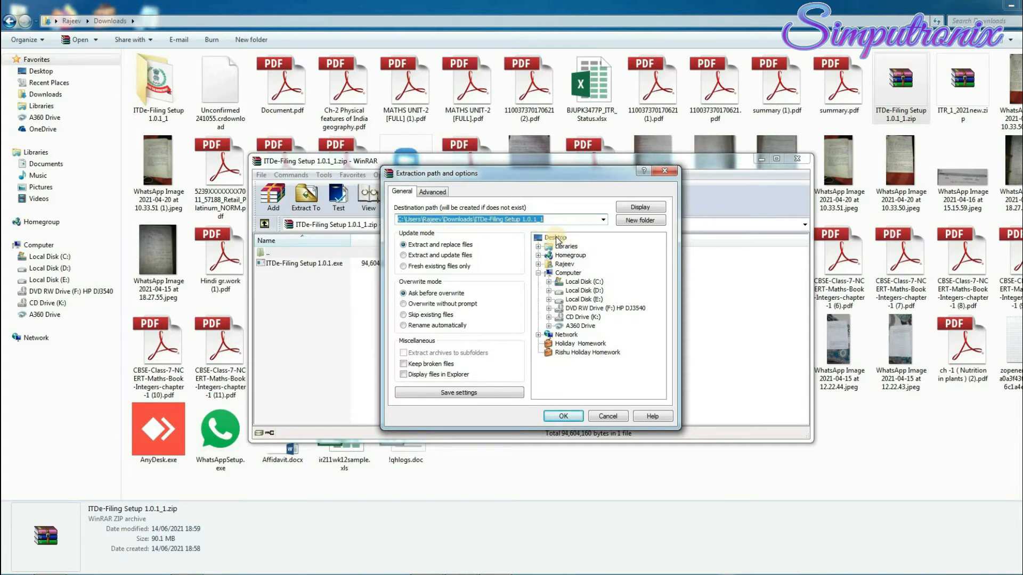
pyautogui.click(563, 416)
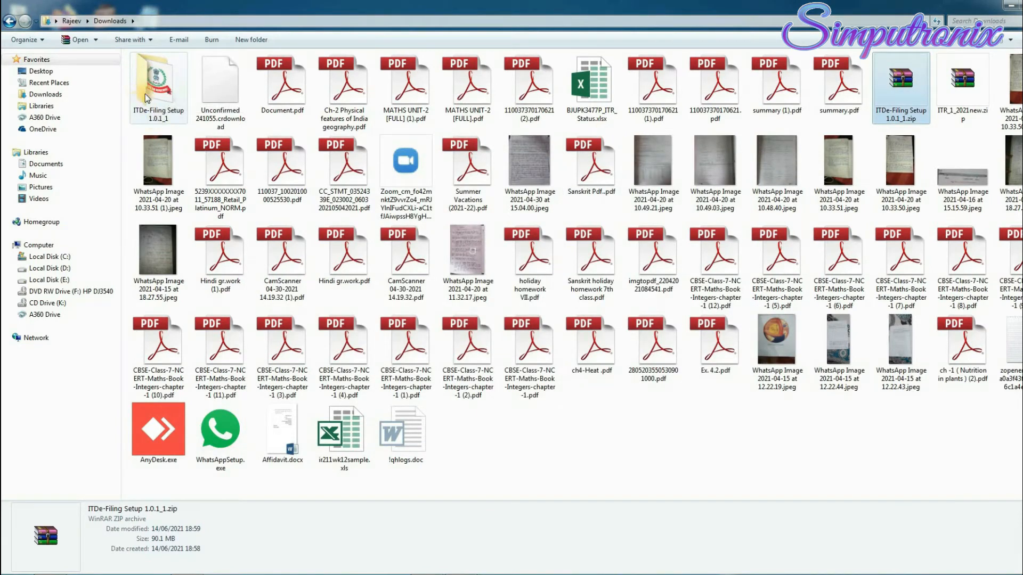
# Open the extracted ITDe-Filing Setup 1.0.1_1 folder and paste an ITDe-Filing shortcut onto the desktop.
pyautogui.doubleClick(160, 115)
pyautogui.click(9, 21)
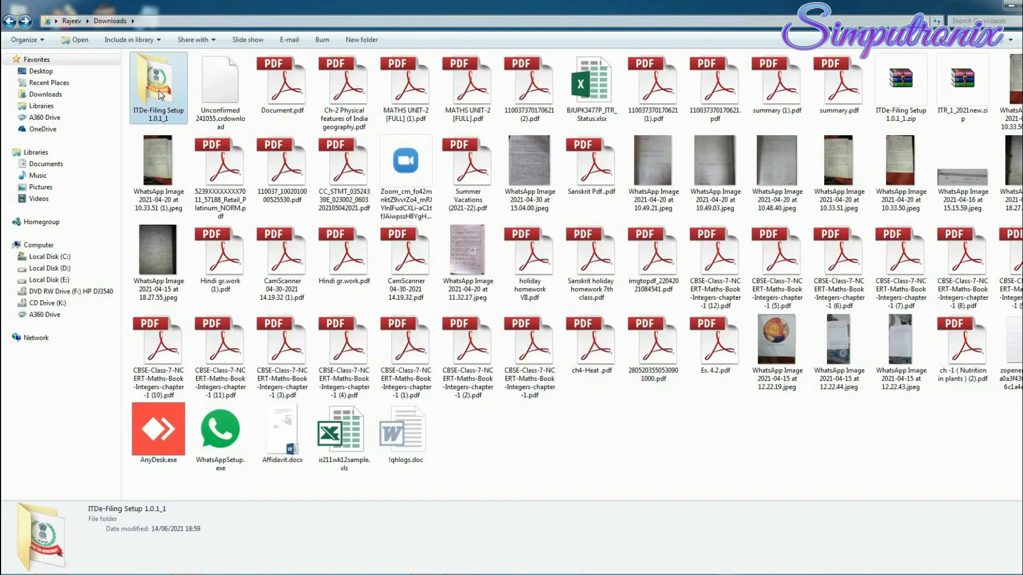
pyautogui.doubleClick(159, 96)
pyautogui.rightClick(164, 74)
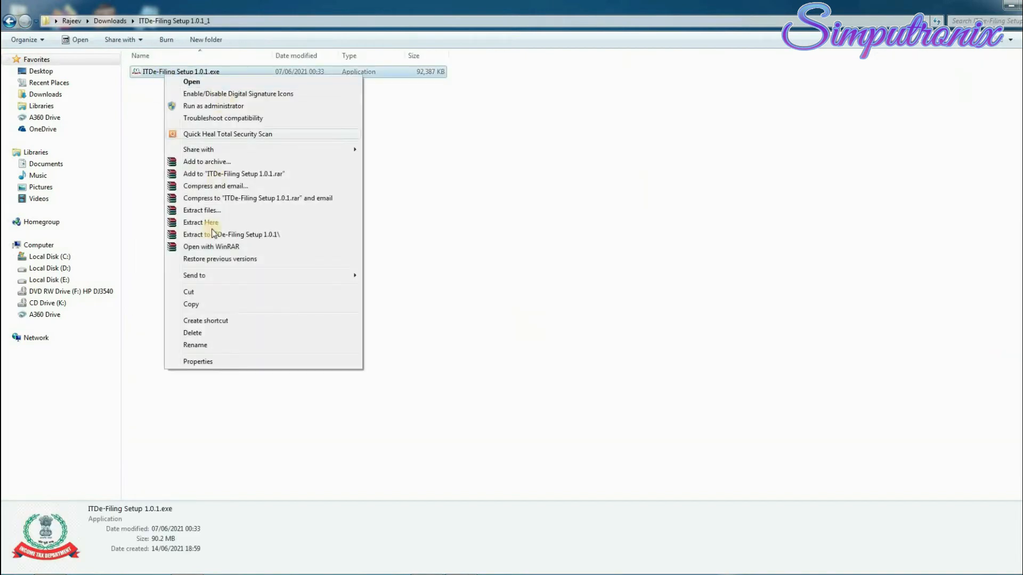
pyautogui.click(212, 106)
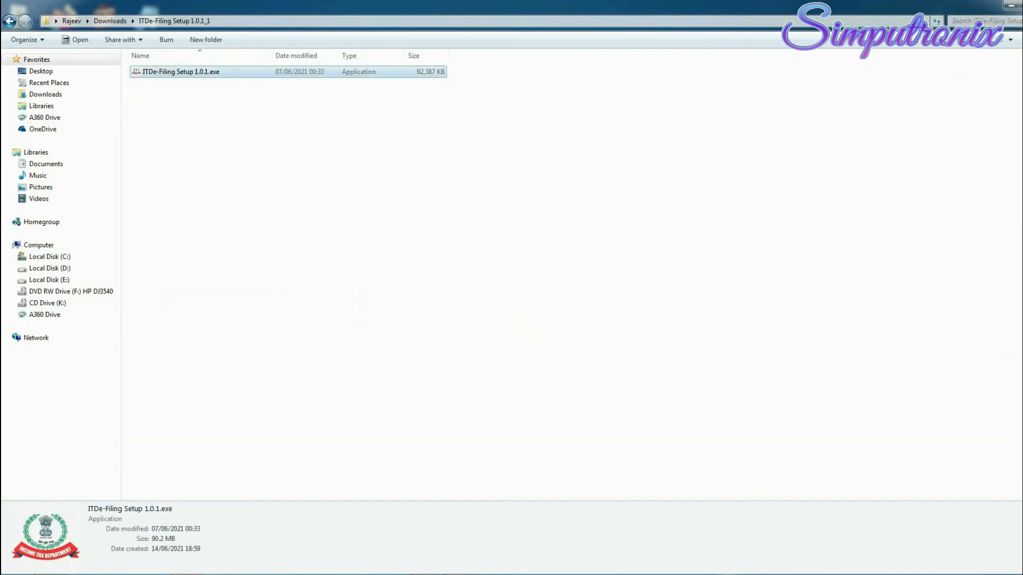
pyautogui.click(1018, 5)
pyautogui.rightClick(590, 169)
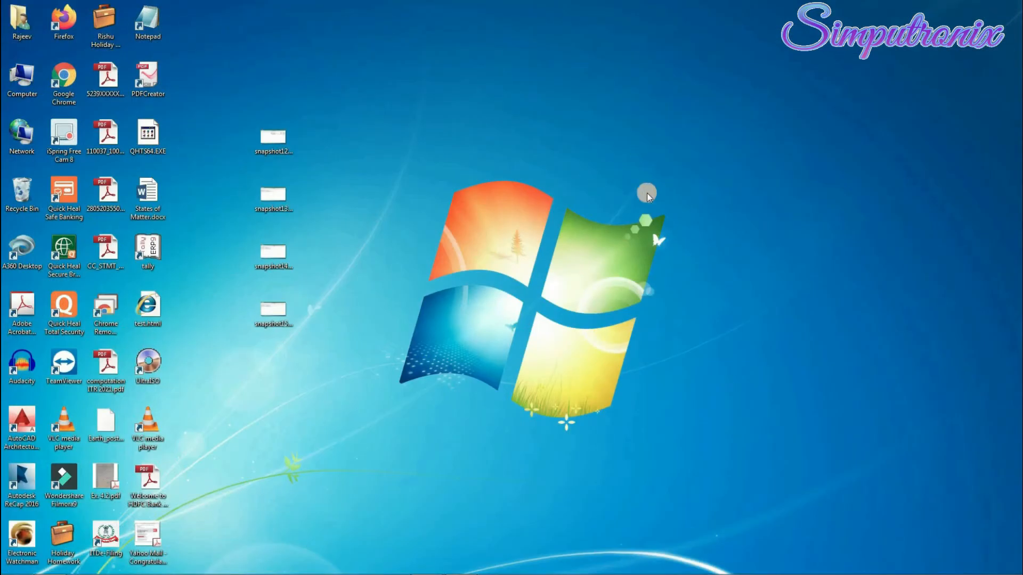
pyautogui.click(624, 221)
# Launch the ITDe-Filing utility from the desktop and choose File Returns for A.Y. 2021-22.
pyautogui.doubleClick(111, 537)
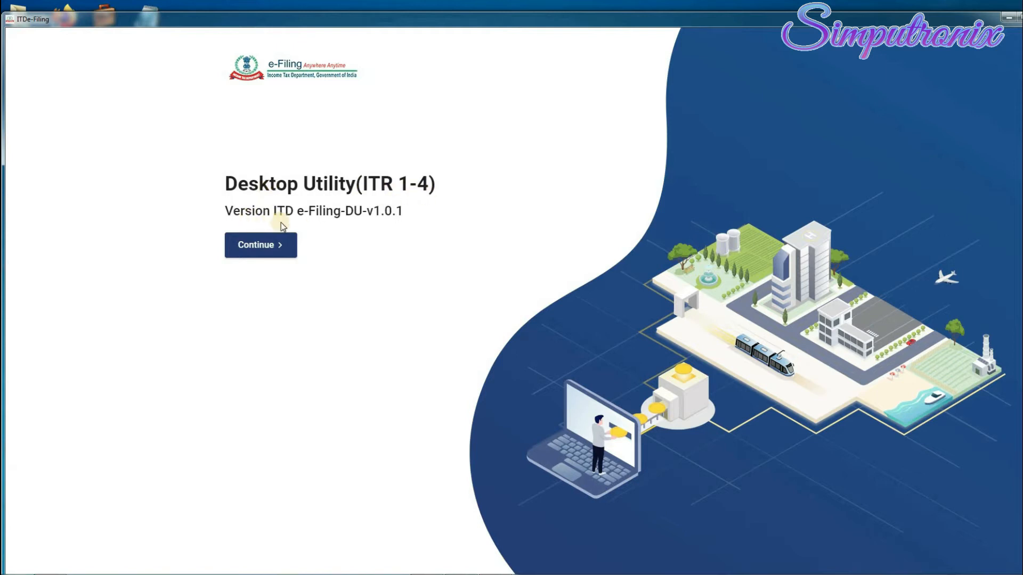
pyautogui.click(266, 244)
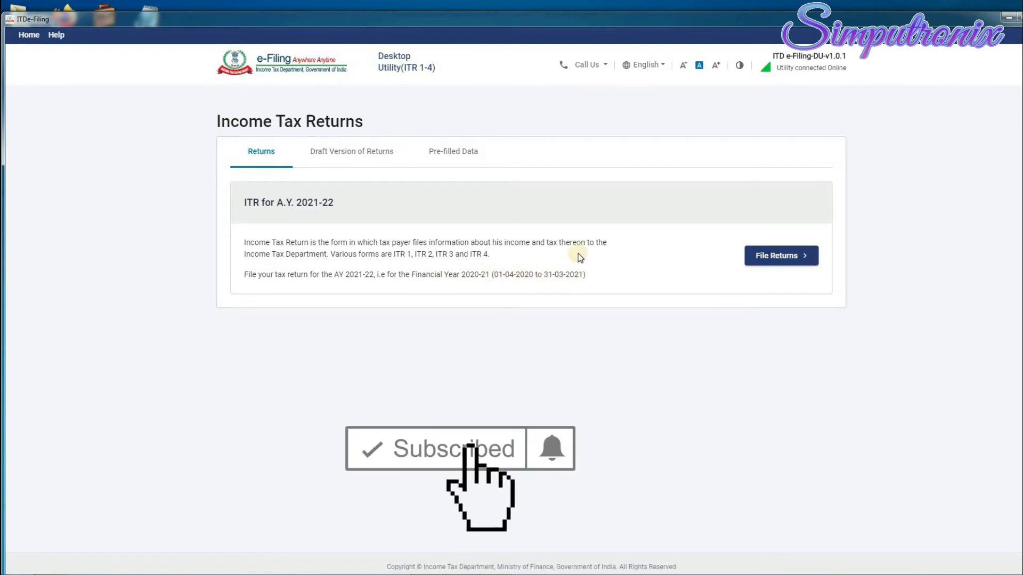
pyautogui.click(790, 258)
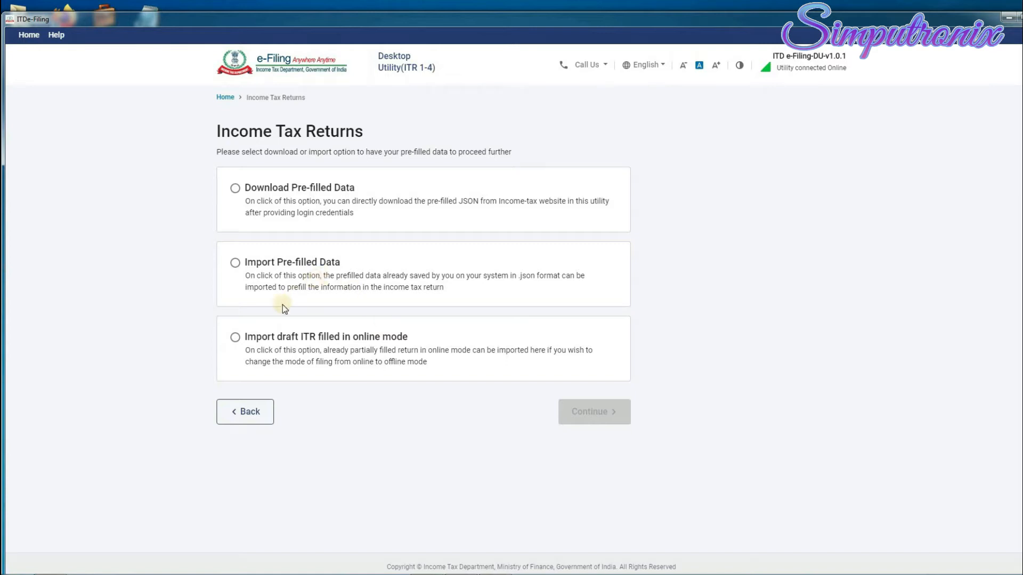
# Choose the Download Pre-filled Data option and continue to its form.
pyautogui.click(234, 263)
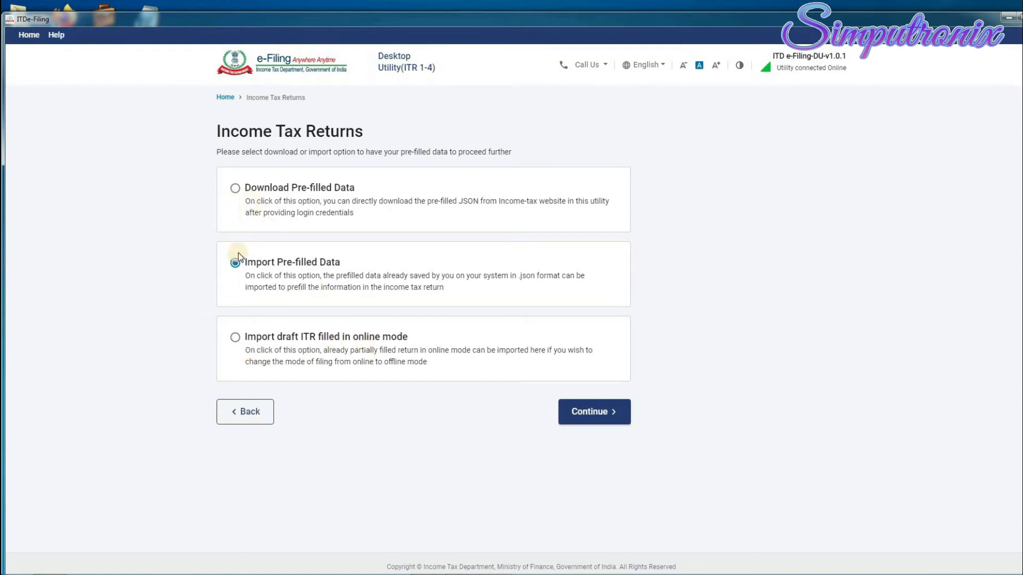
pyautogui.click(238, 266)
pyautogui.click(238, 267)
pyautogui.click(235, 190)
pyautogui.click(611, 423)
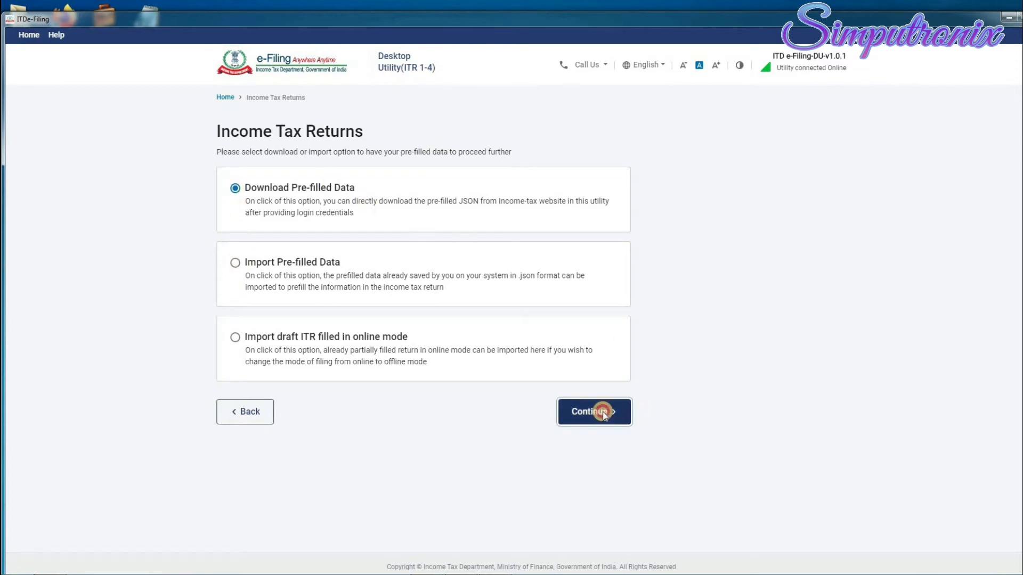
# Request pre-filled data for the PAN with Assessment Year 2021-22, confirming the discard prompt.
pyautogui.click(258, 230)
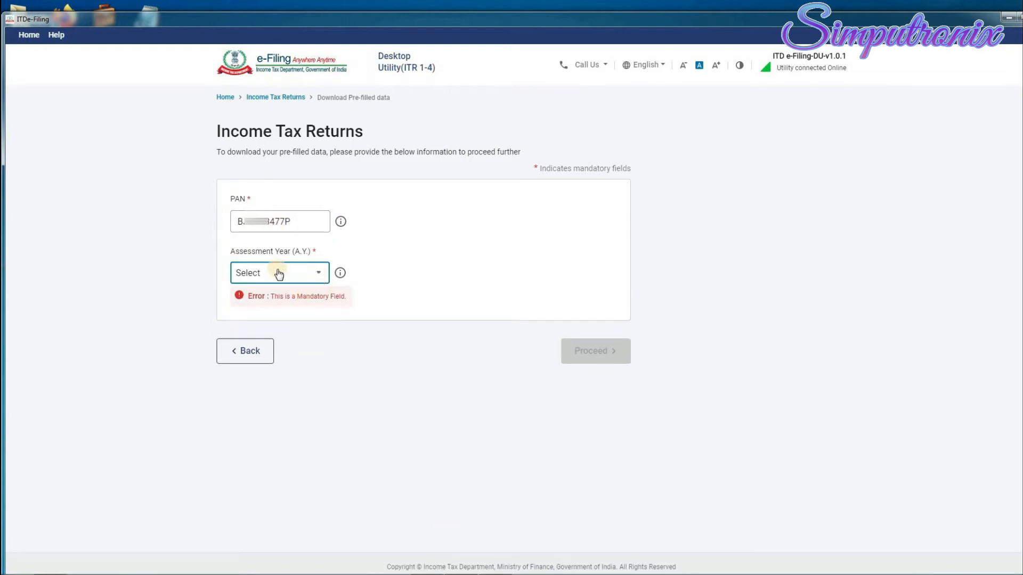
pyautogui.click(323, 274)
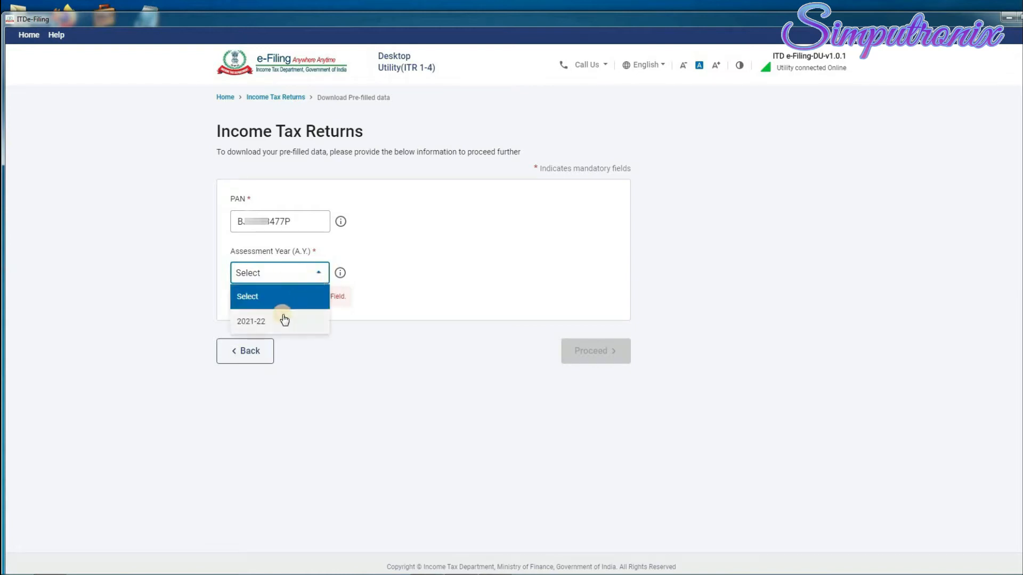
pyautogui.click(266, 323)
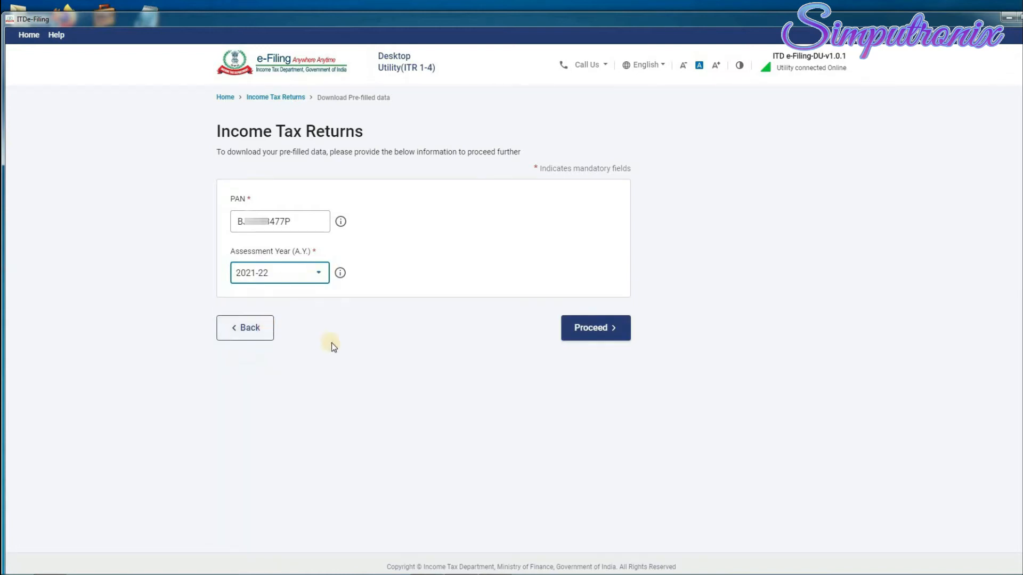
pyautogui.click(607, 329)
pyautogui.click(621, 357)
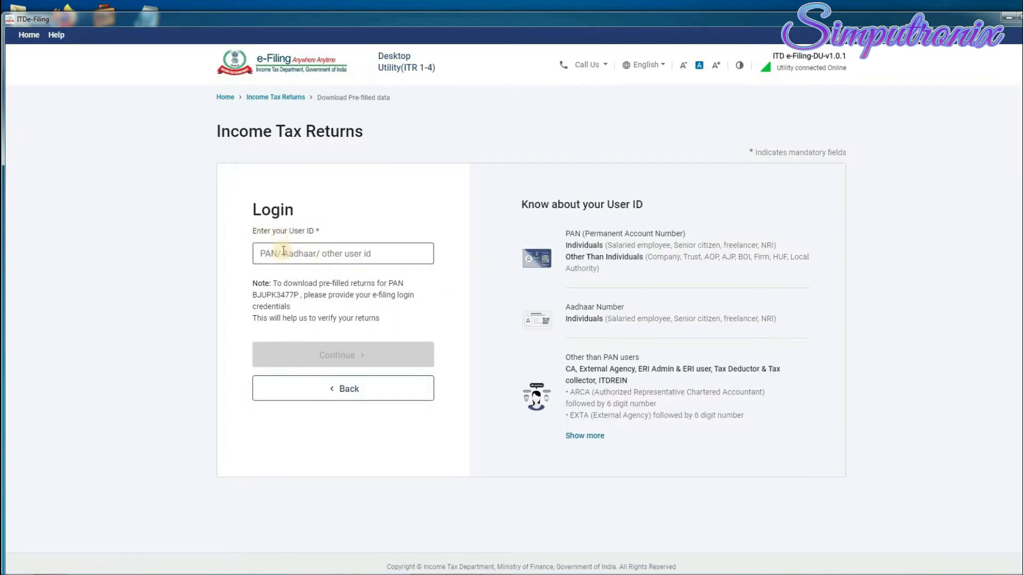
# Paste the e-filing user ID and continue to the password step.
pyautogui.click(284, 252)
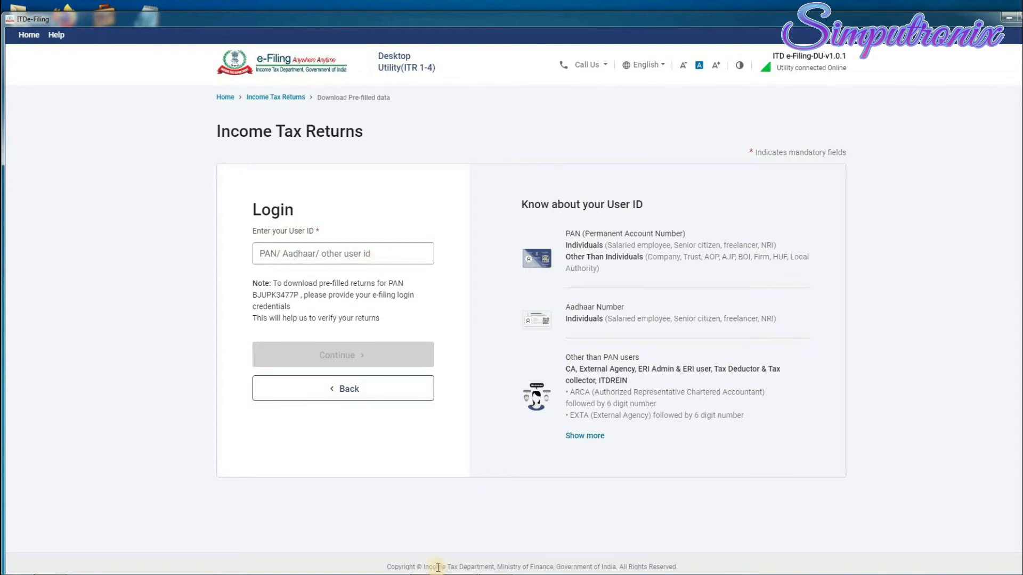
pyautogui.click(356, 253)
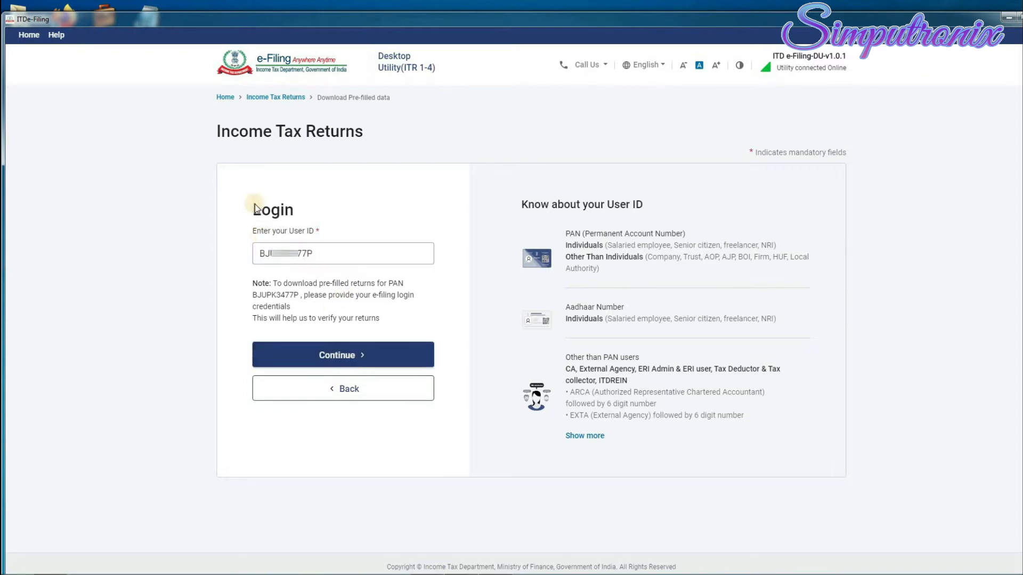
pyautogui.click(351, 355)
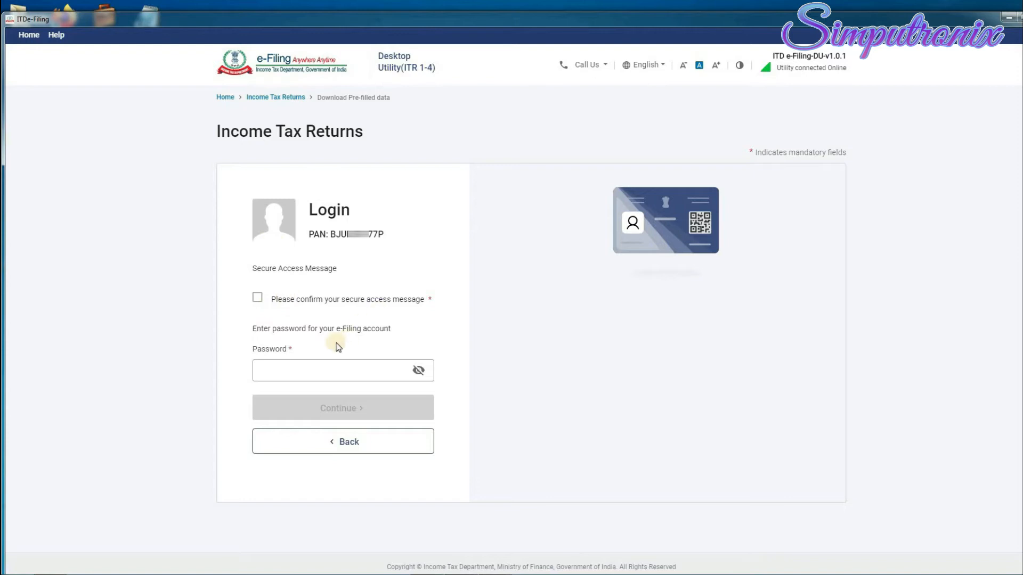
# Confirm the secure access message, paste the account password and log in to fetch the data.
pyautogui.click(257, 298)
pyautogui.click(311, 366)
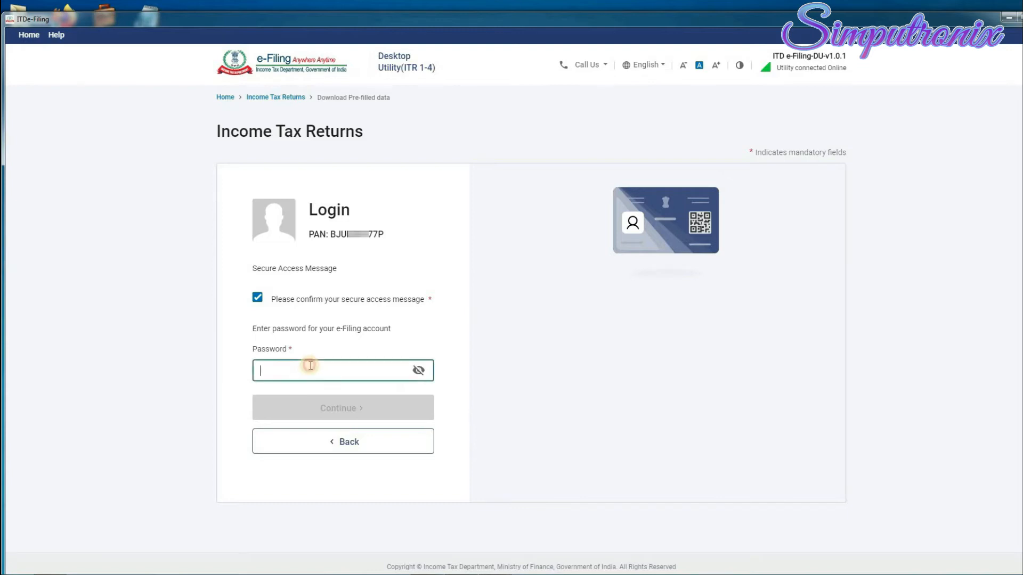
pyautogui.hotkey('ctrl', 'v')
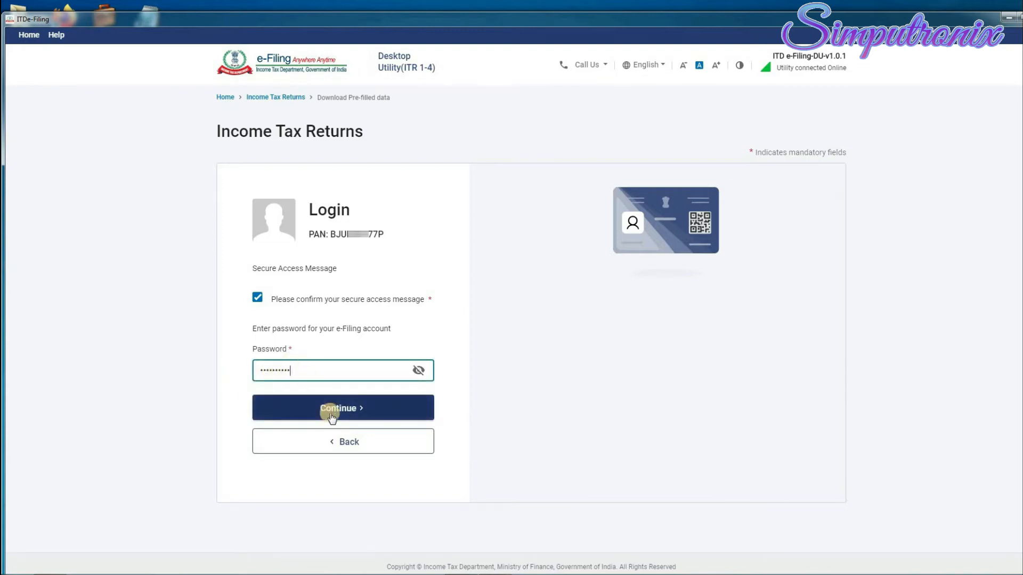
pyautogui.click(360, 410)
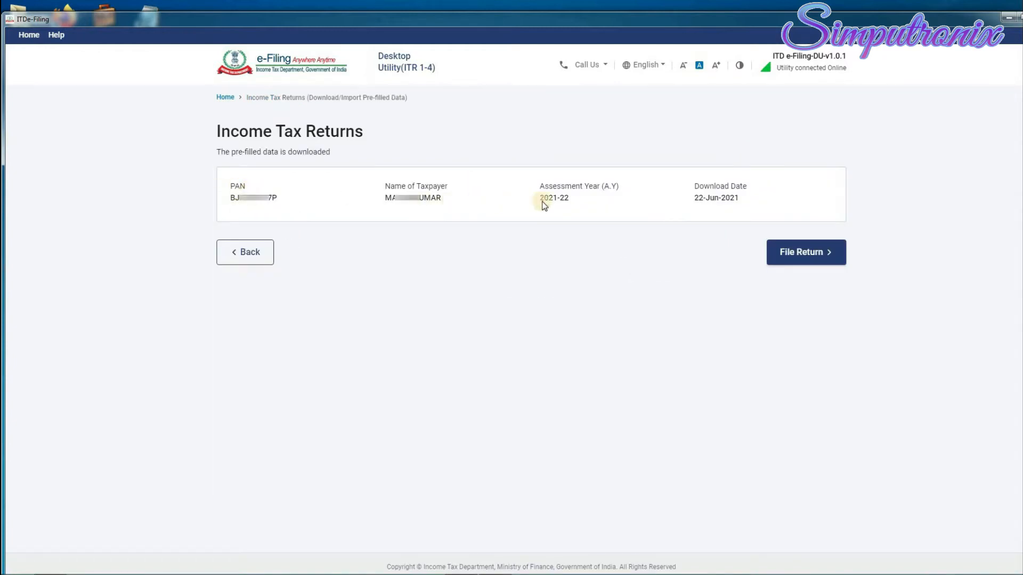
# File the return as an Individual, select ITR - 1 as the form and proceed with ITR 1.
pyautogui.click(826, 254)
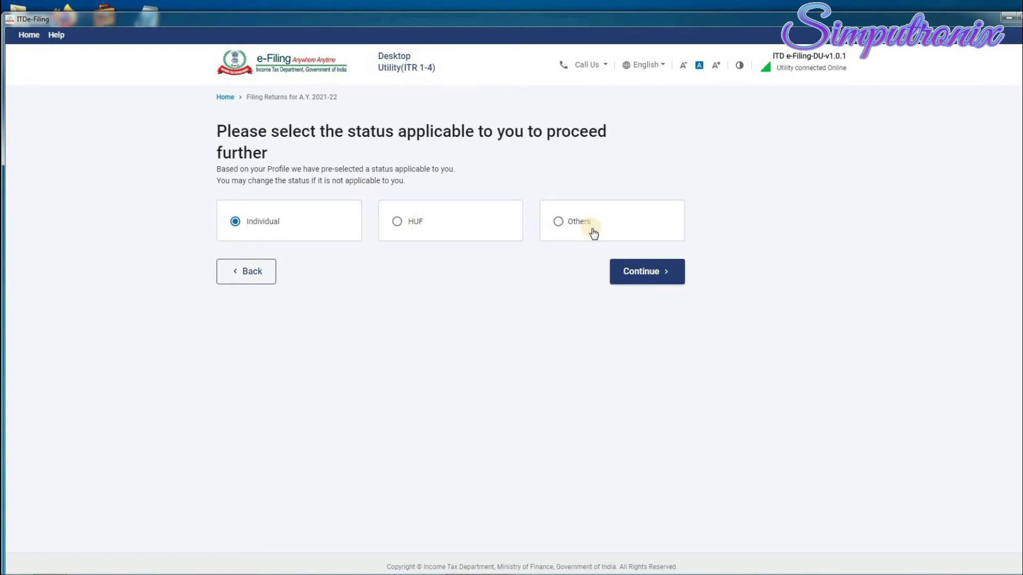
pyautogui.click(613, 269)
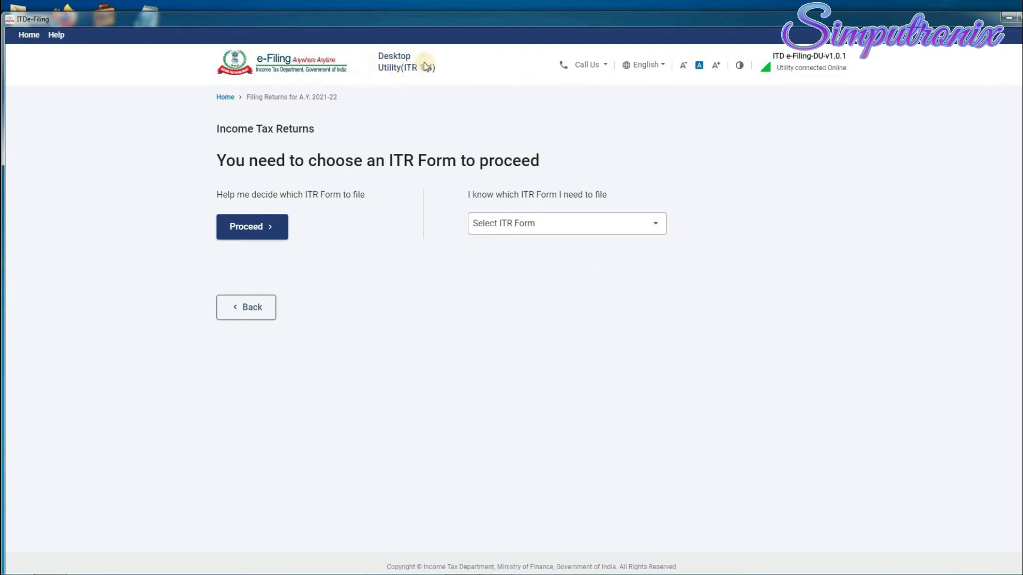
pyautogui.click(561, 233)
pyautogui.click(561, 234)
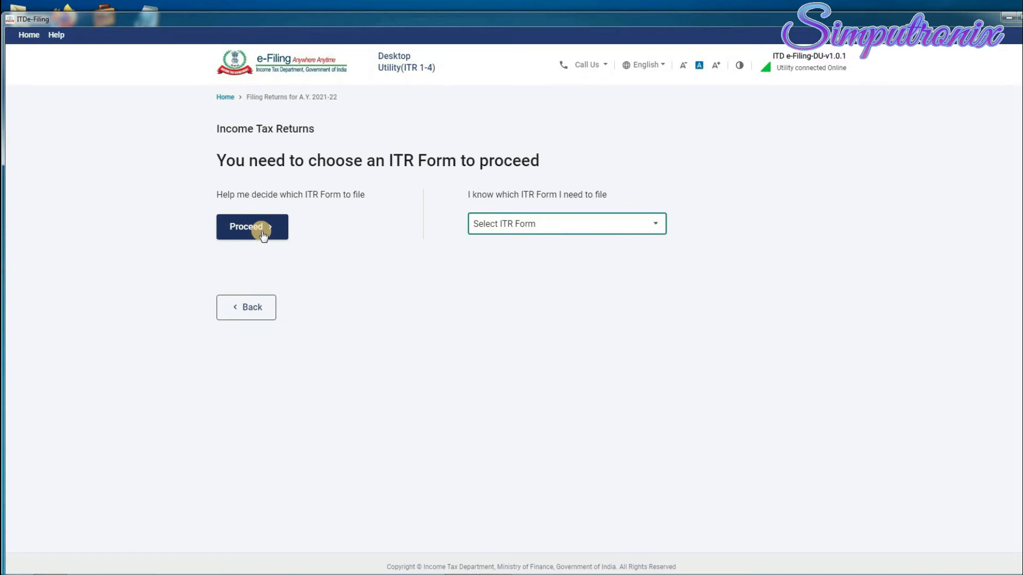
pyautogui.click(558, 222)
pyautogui.click(528, 272)
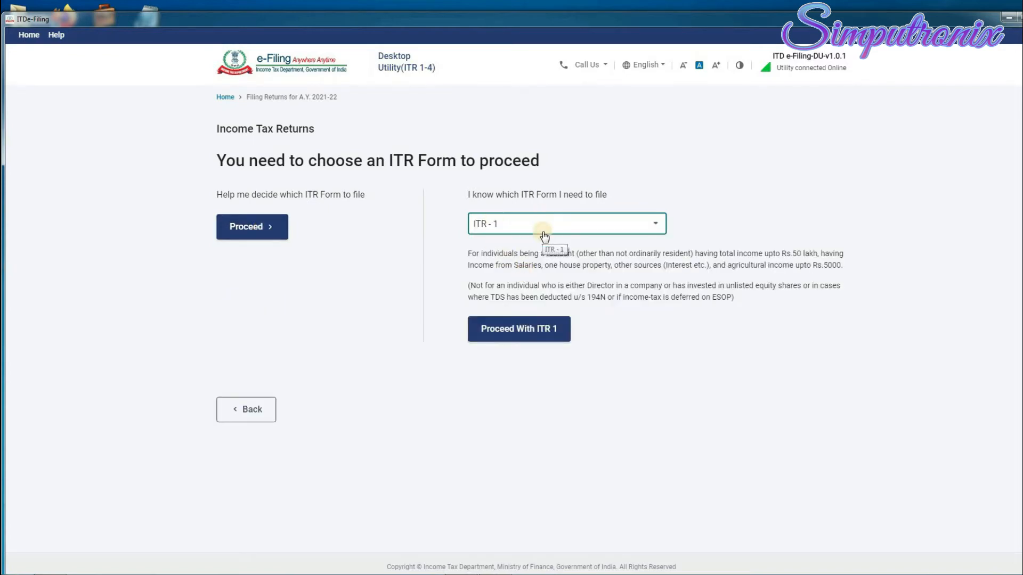
pyautogui.click(536, 336)
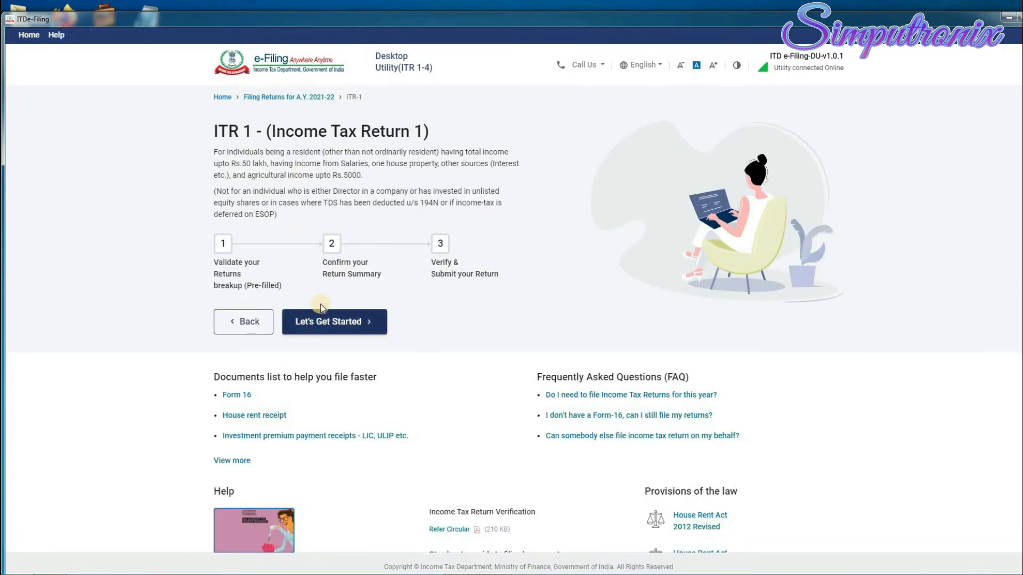
# Start the ITR-1 filing with Let's Get Started.
pyautogui.click(358, 325)
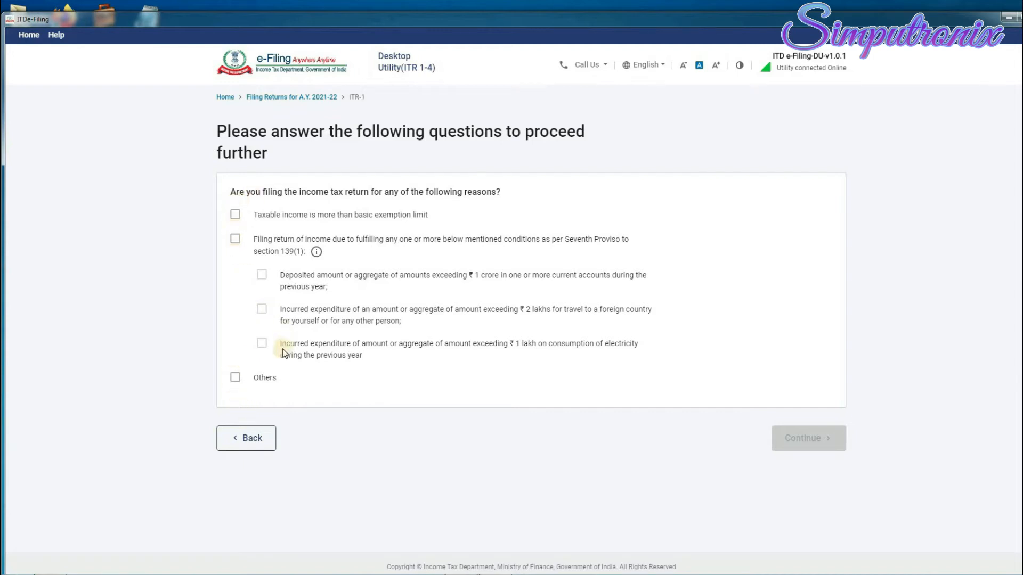
# Tick Others as the reason for filing and continue.
pyautogui.click(235, 379)
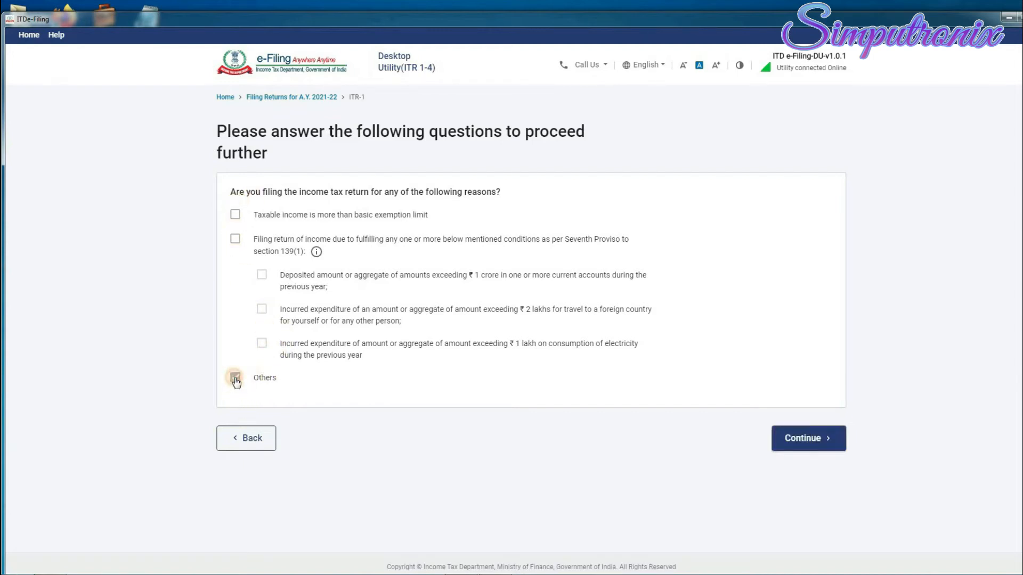
pyautogui.click(817, 441)
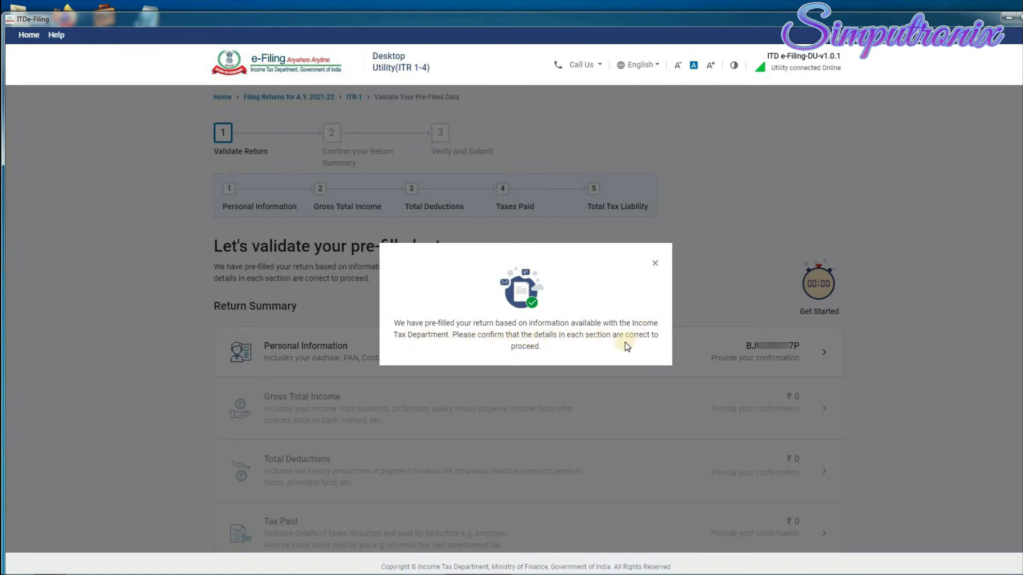
# Dismiss the pre-filled data notice and expand the Personal Information section.
pyautogui.click(655, 263)
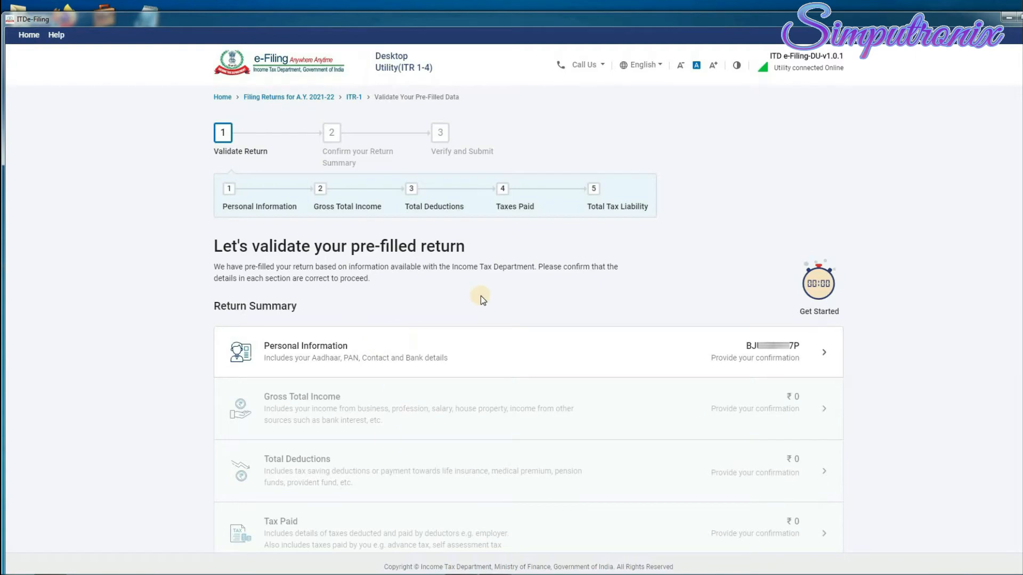
pyautogui.scroll(-3, 480, 296)
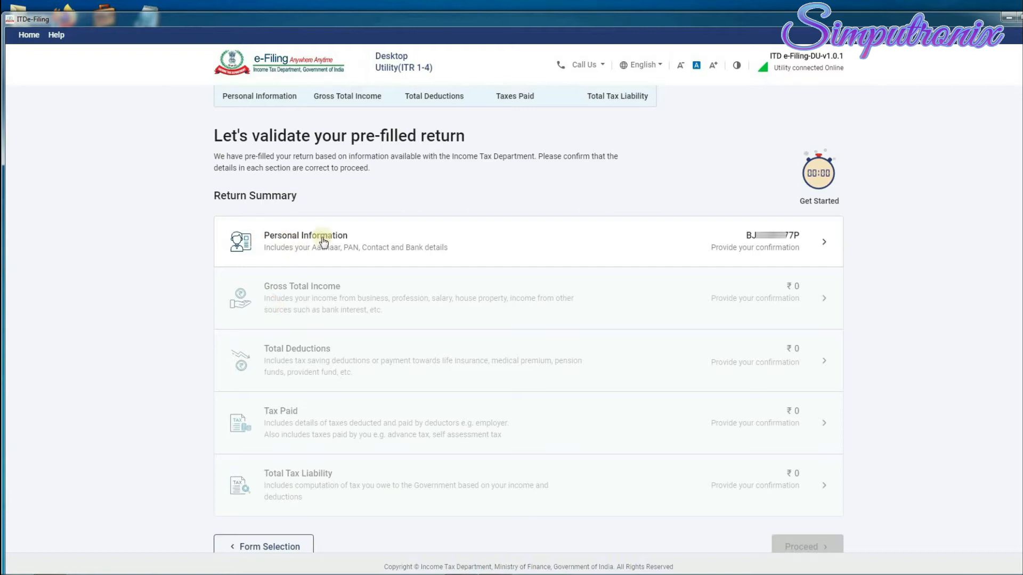
pyautogui.click(825, 245)
# Choose Others from the Nature of Employment dropdown in Personal Information.
pyautogui.scroll(-2, 576, 355)
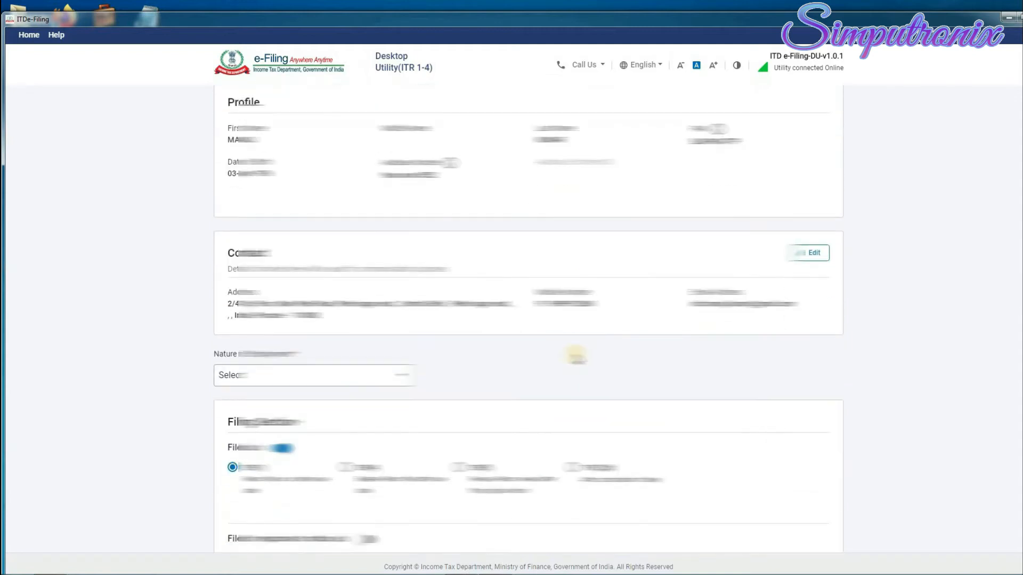
pyautogui.scroll(2, 577, 355)
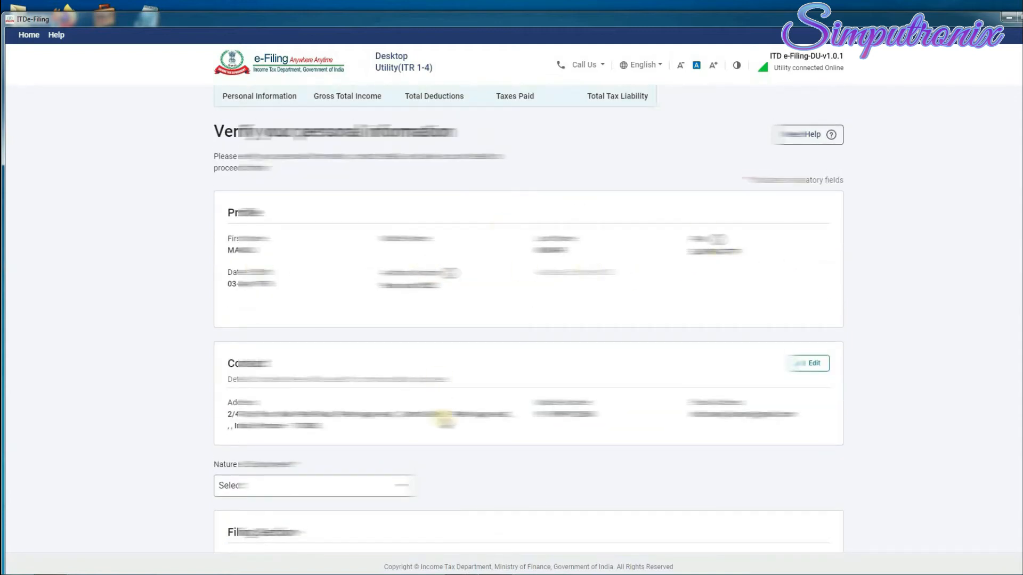
pyautogui.scroll(-6, 447, 419)
pyautogui.scroll(6, 559, 358)
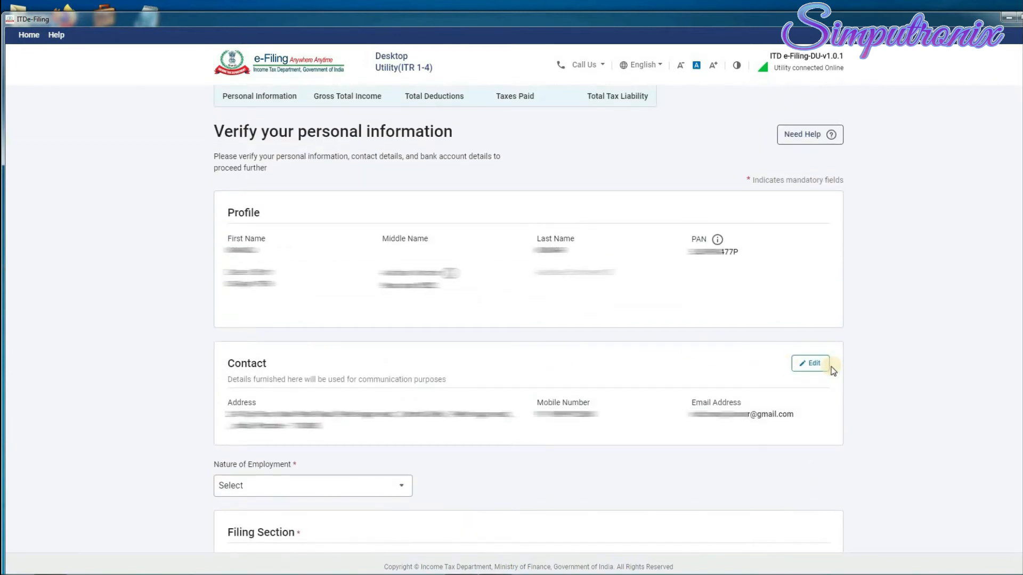
pyautogui.scroll(-3, 630, 511)
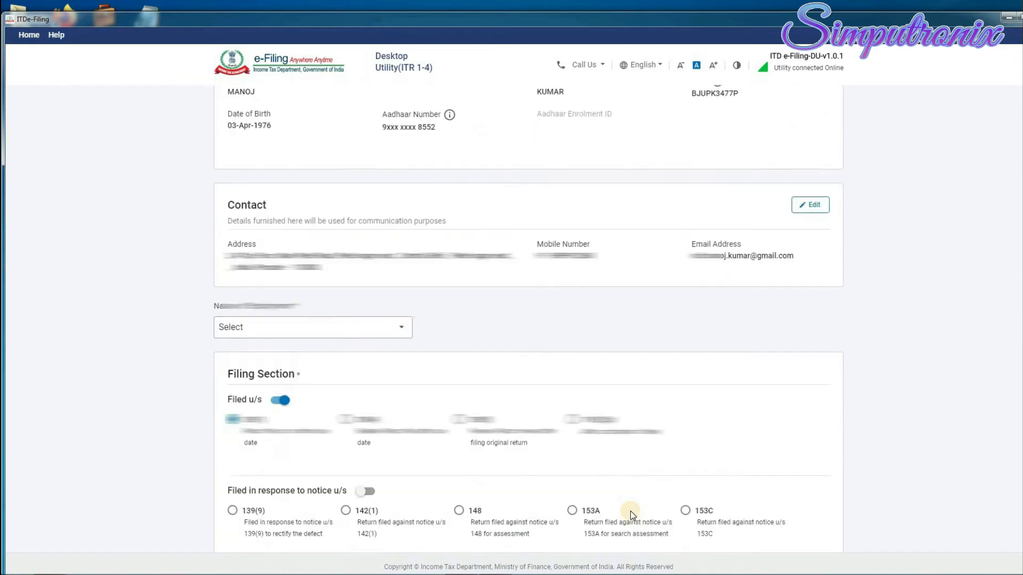
pyautogui.scroll(-2, 314, 267)
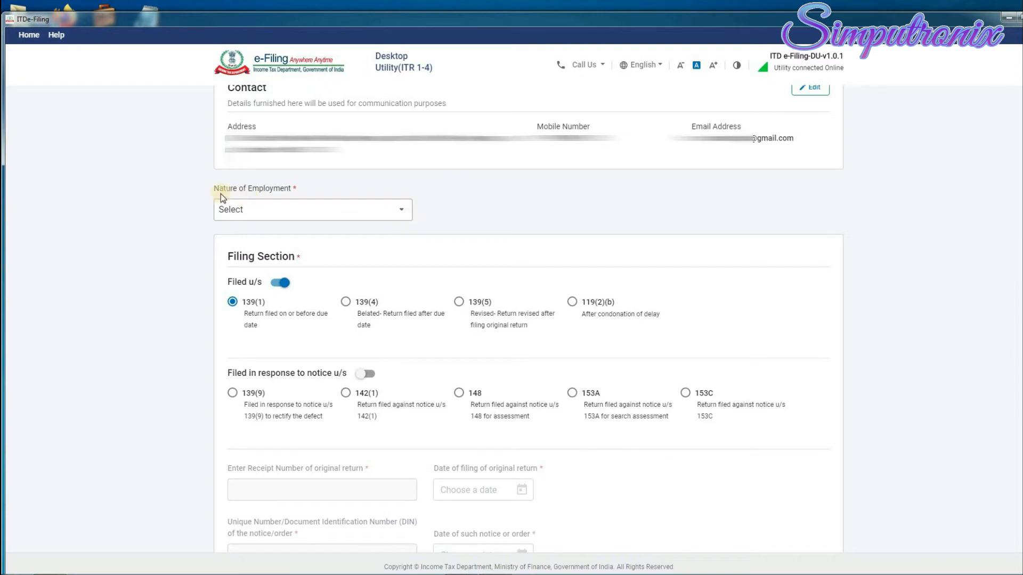
pyautogui.click(400, 211)
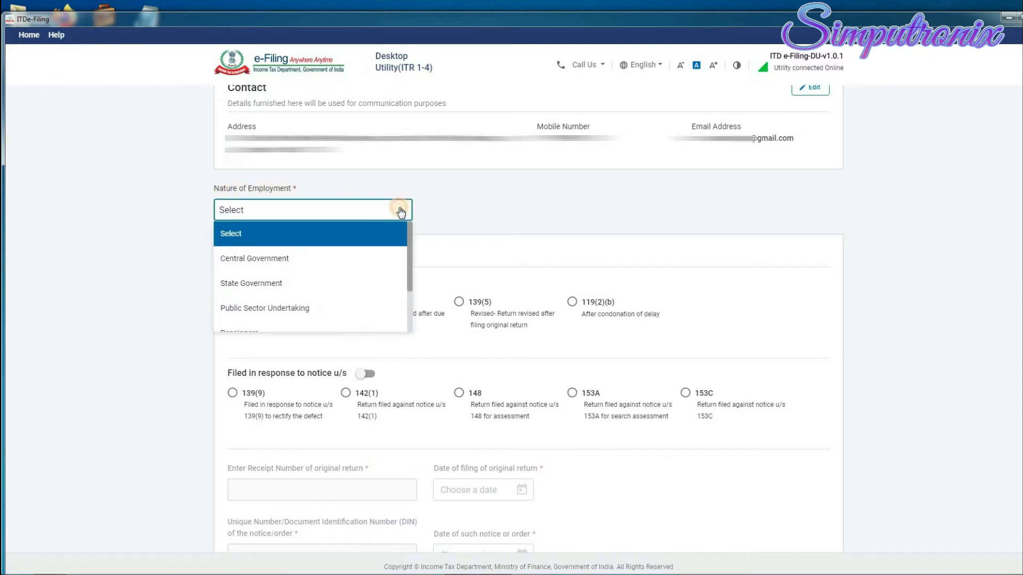
pyautogui.scroll(-3, 326, 286)
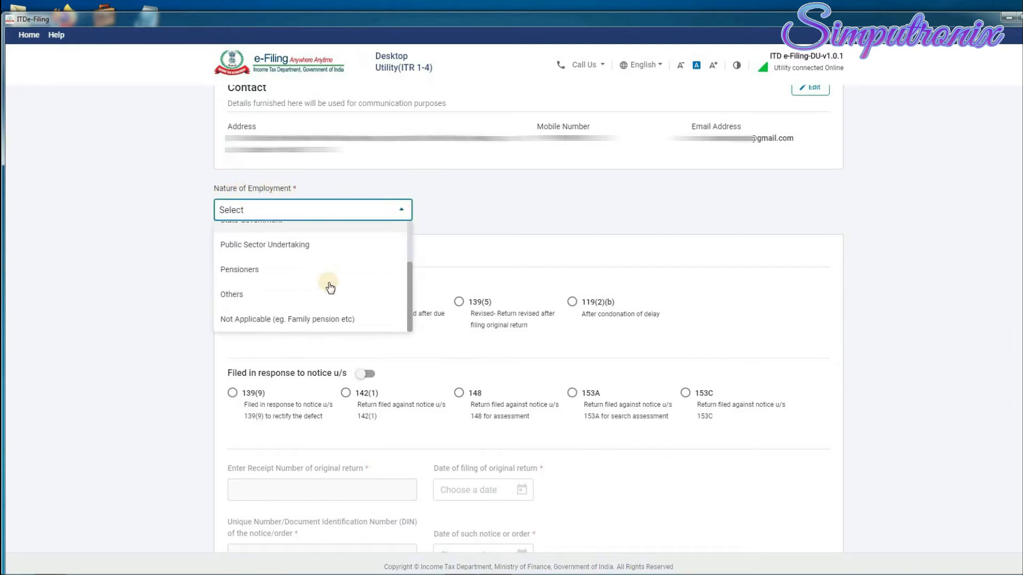
pyautogui.scroll(3, 326, 286)
pyautogui.scroll(-3, 285, 298)
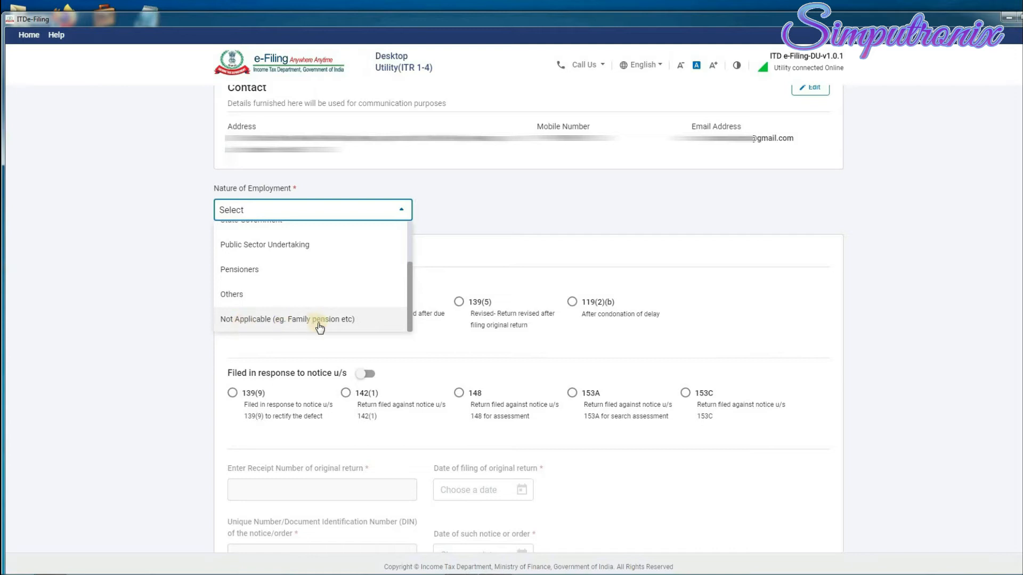
pyautogui.click(232, 294)
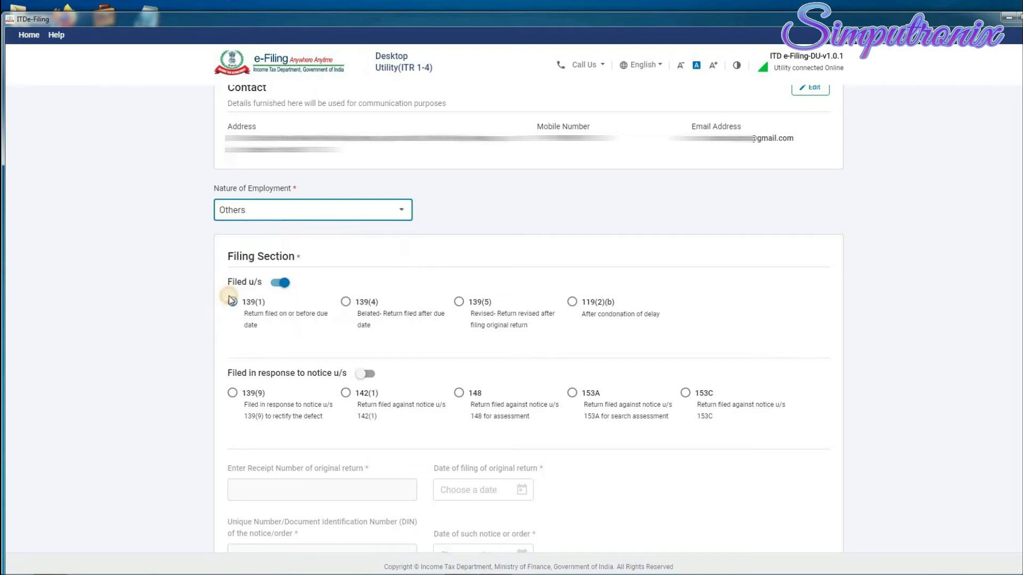
# Answer No to opting for the new tax regime under section 115BAC.
pyautogui.scroll(-2, 509, 238)
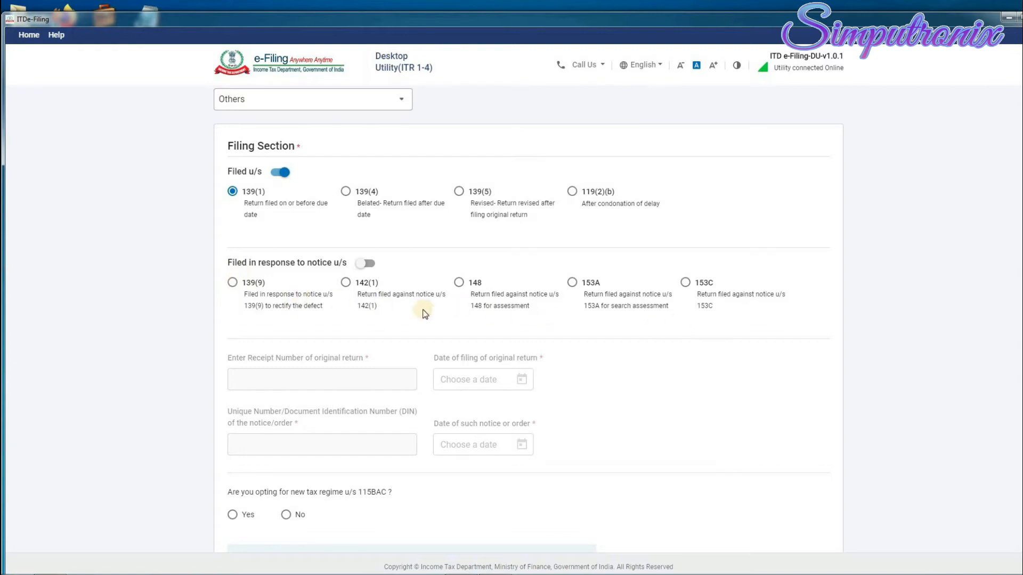
pyautogui.scroll(-1, 424, 313)
pyautogui.scroll(-1, 425, 313)
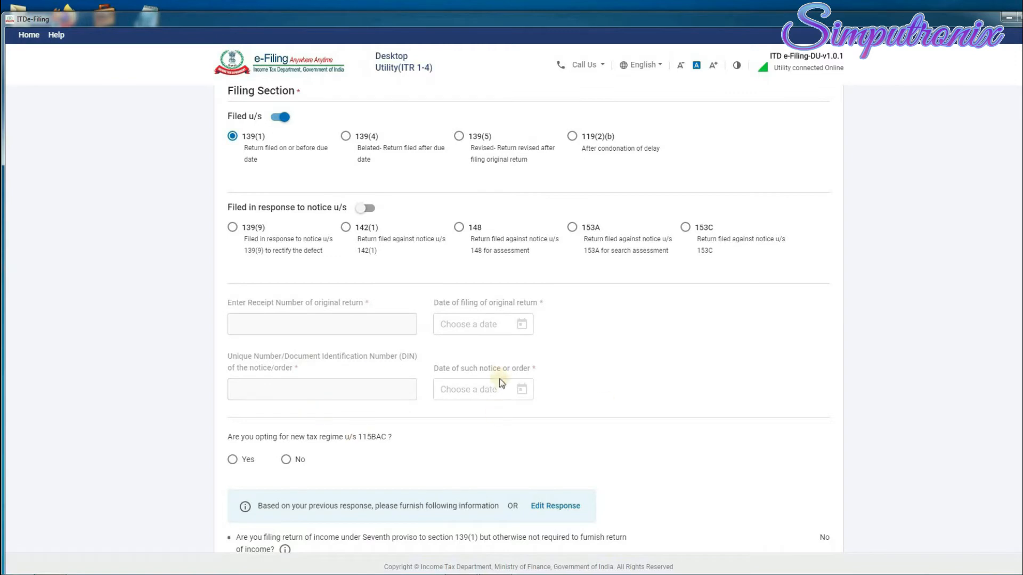
pyautogui.scroll(-1, 503, 378)
pyautogui.scroll(-3, 503, 378)
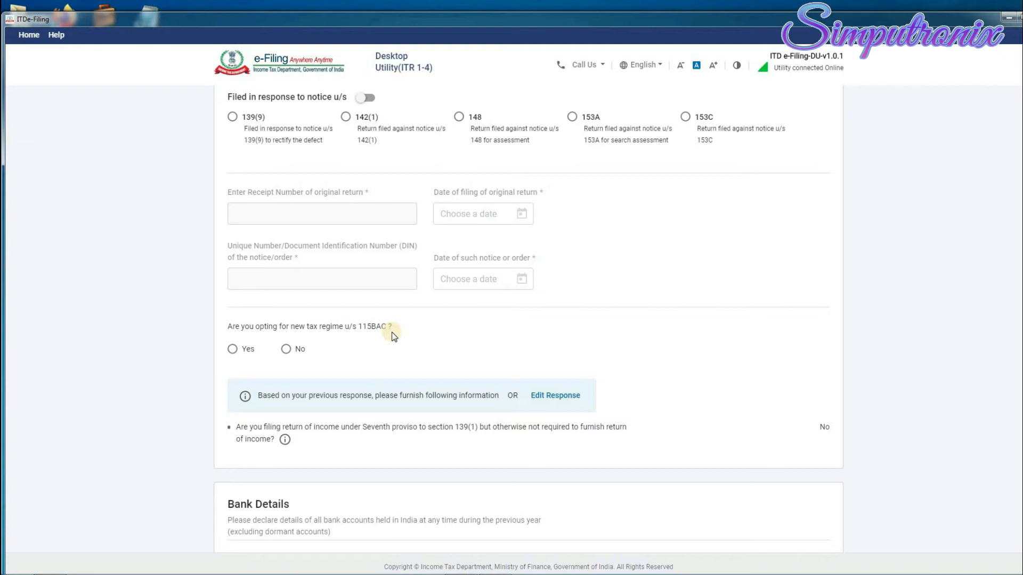
pyautogui.click(286, 349)
# Switch off Nominated for Refund on the first bank account.
pyautogui.scroll(-5, 373, 341)
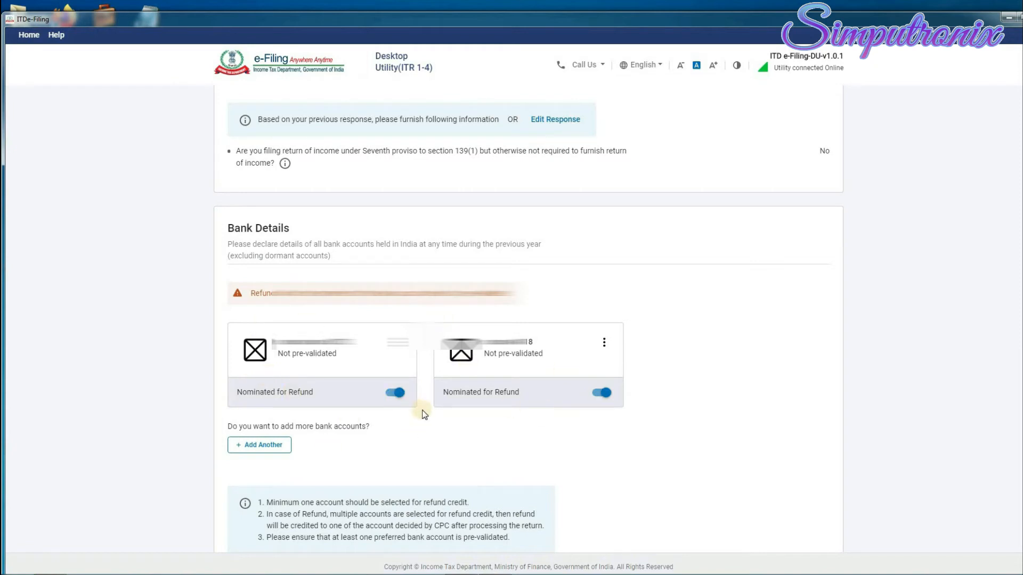
pyautogui.scroll(-1, 424, 414)
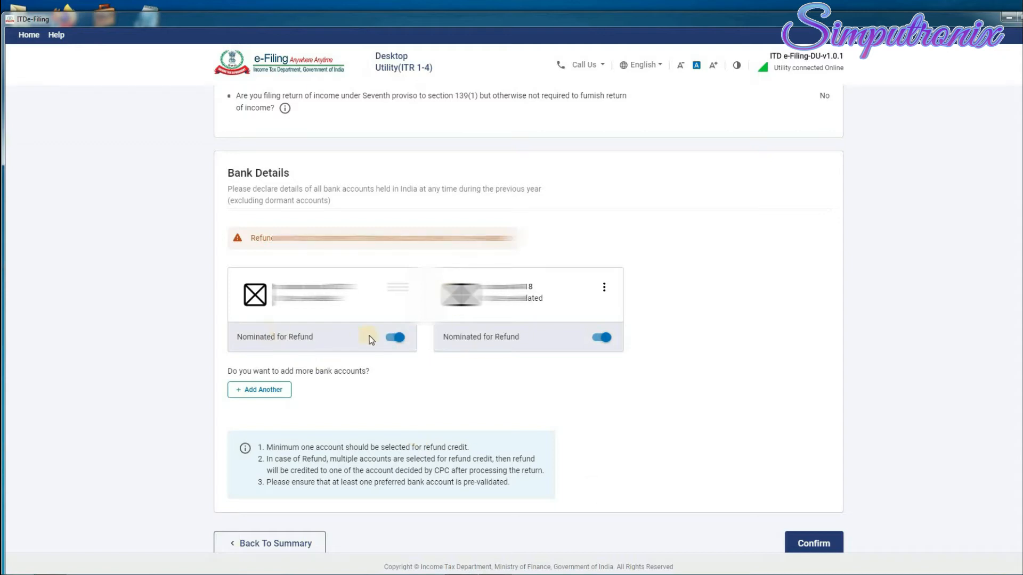
pyautogui.click(599, 337)
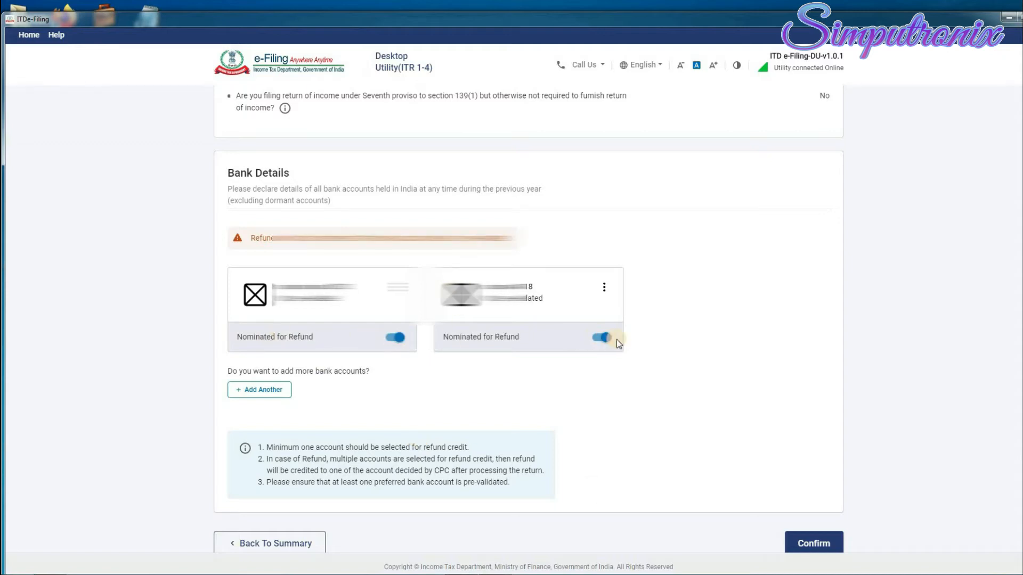
pyautogui.click(393, 337)
# Confirm the Personal Information details.
pyautogui.scroll(-1, 373, 426)
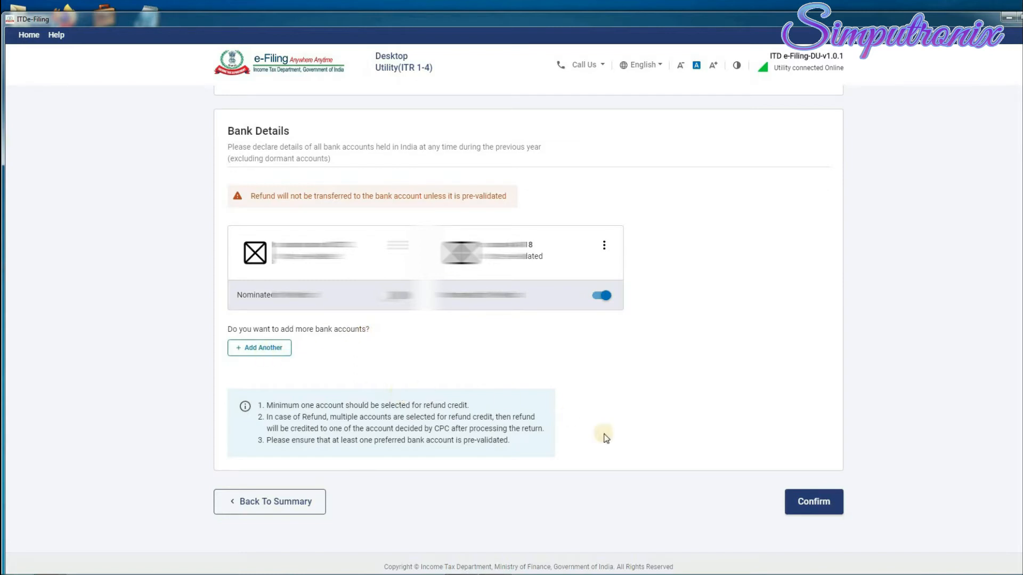
pyautogui.scroll(8, 523, 388)
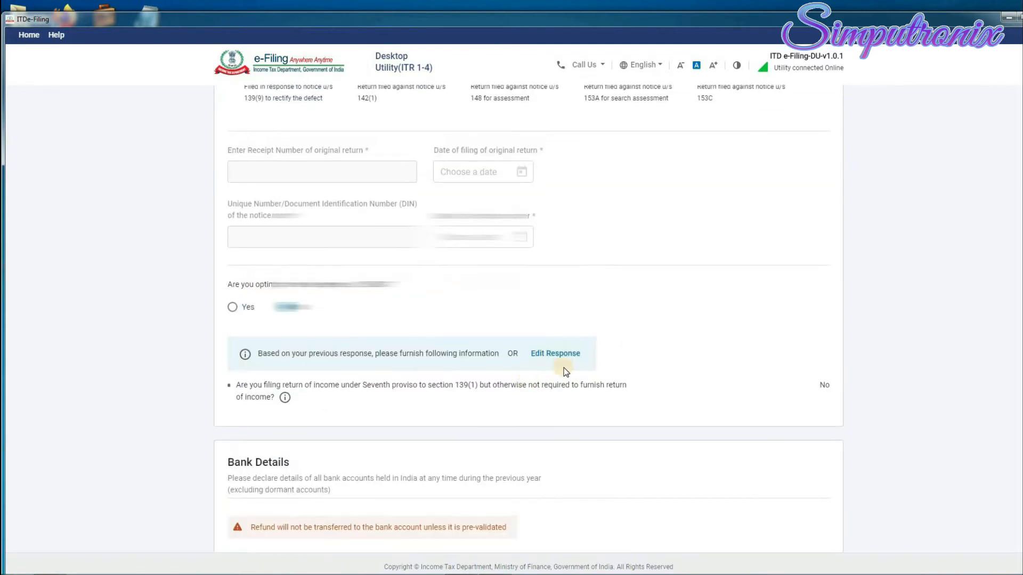
pyautogui.scroll(-8, 565, 371)
pyautogui.click(821, 508)
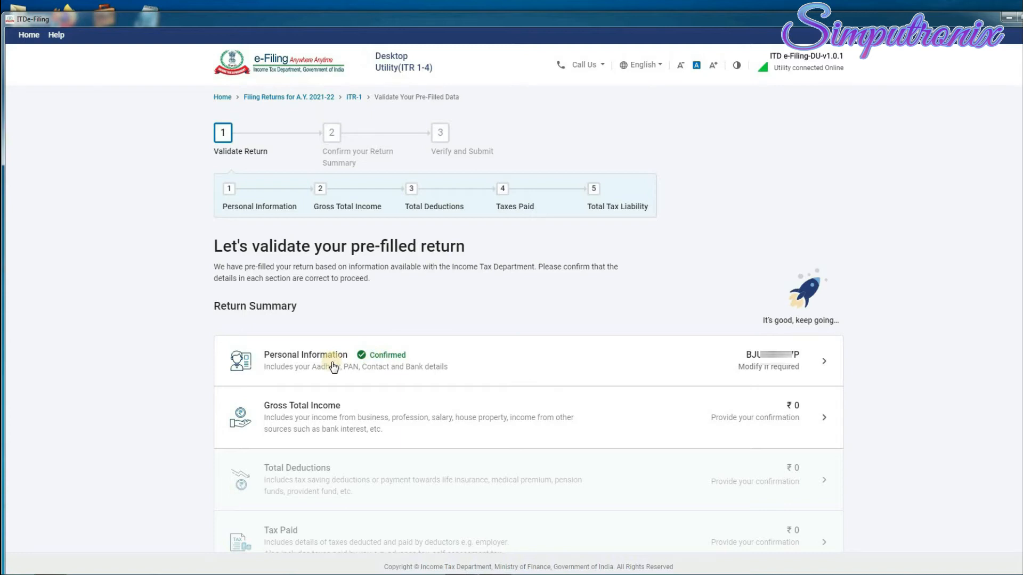
# Expand Gross Total Income and edit Income from Salary, starting at the section 17(1) field.
pyautogui.scroll(-2, 333, 367)
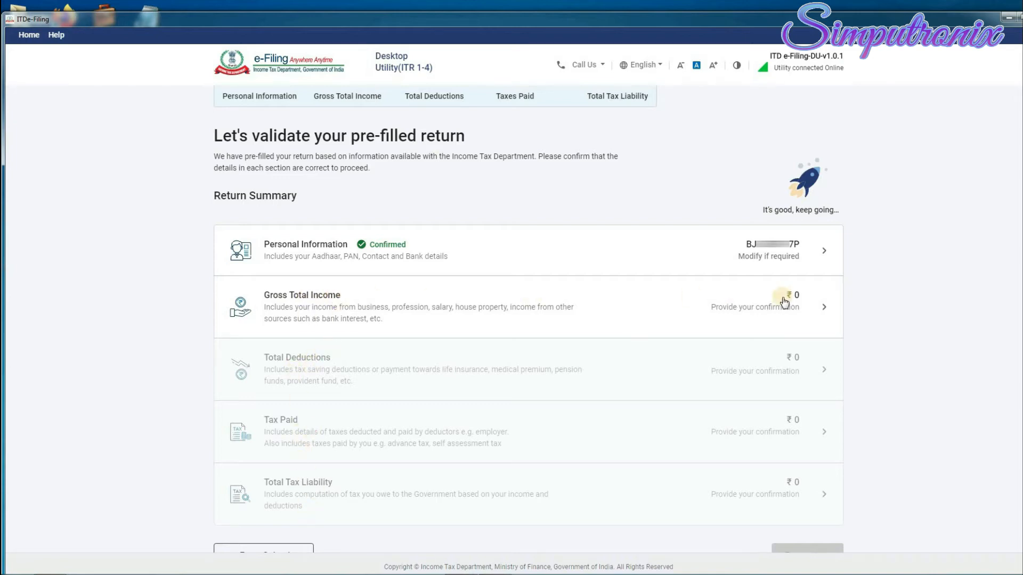
pyautogui.click(824, 310)
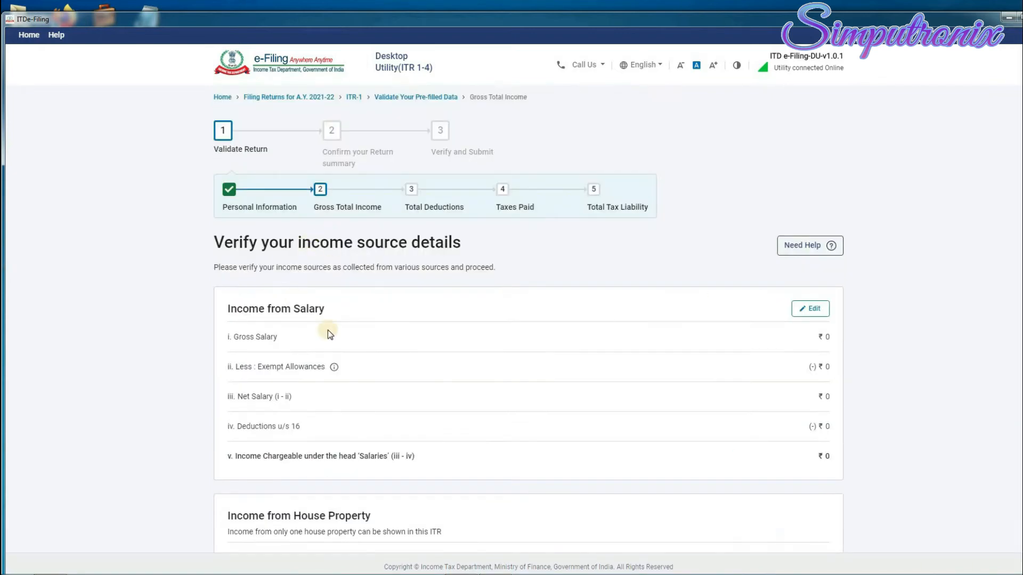
pyautogui.click(821, 313)
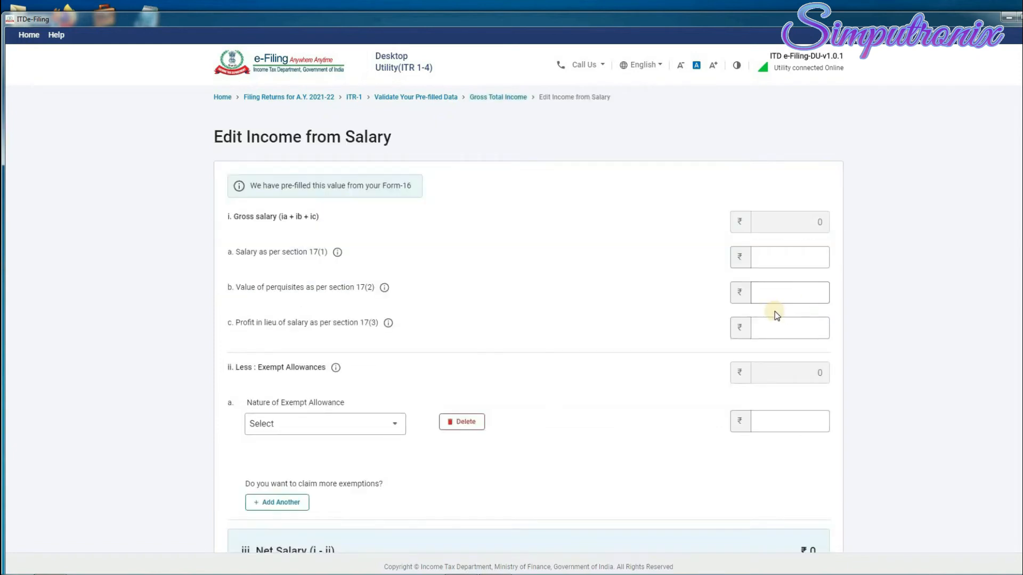
pyautogui.click(803, 260)
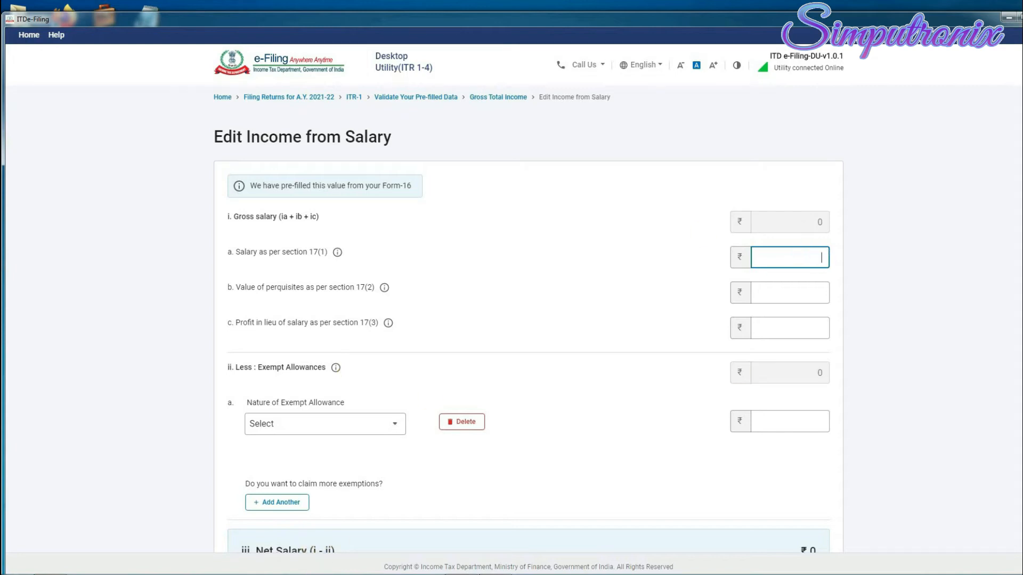
# Enter ₹2,30,000 as salary under section 17(1).
pyautogui.moveTo(461, 574)
pyautogui.write('230000')
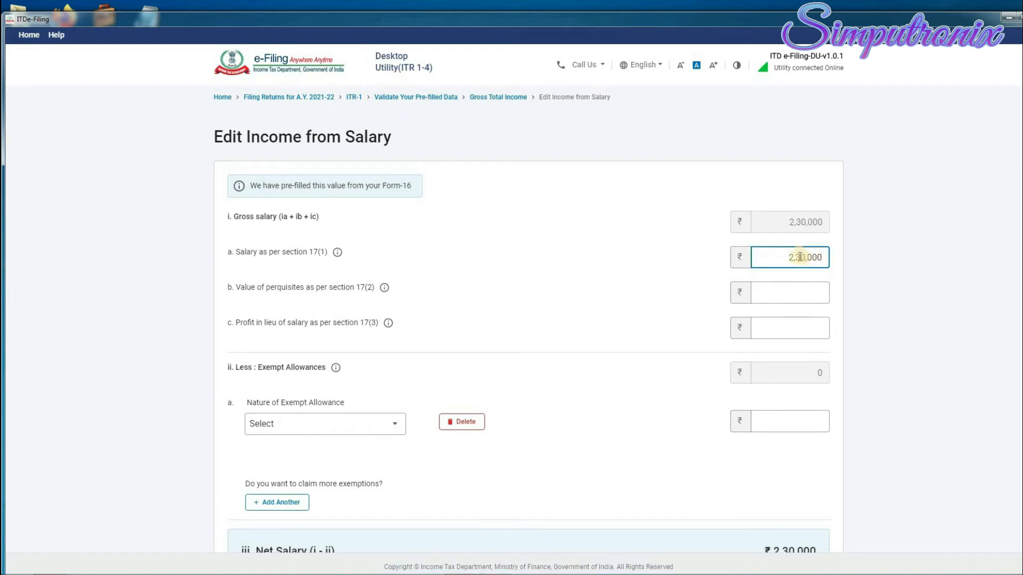
pyautogui.click(609, 289)
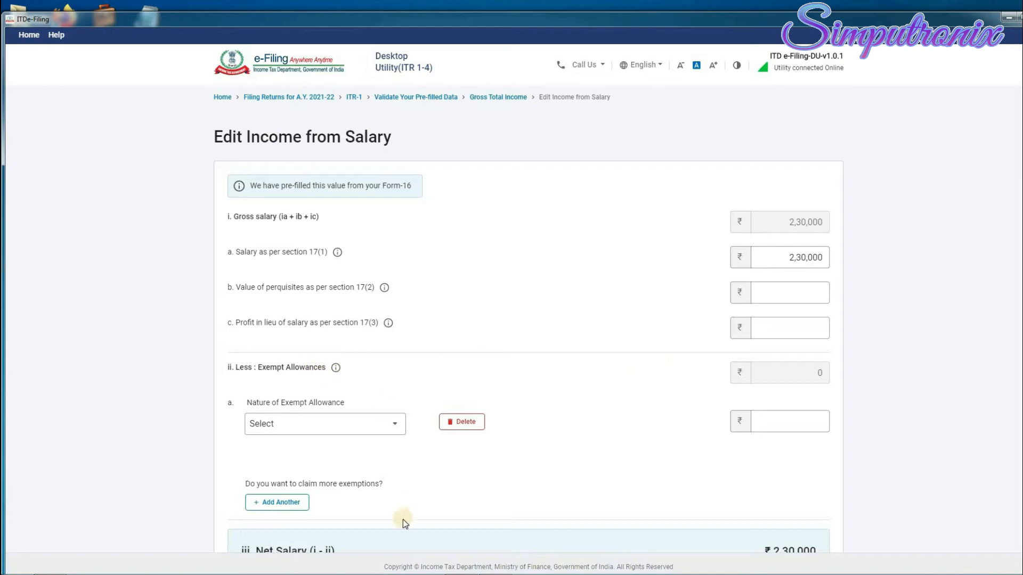
# Delete the empty exempt allowance entry, leaving ₹1,80,000 chargeable after standard deduction.
pyautogui.click(395, 425)
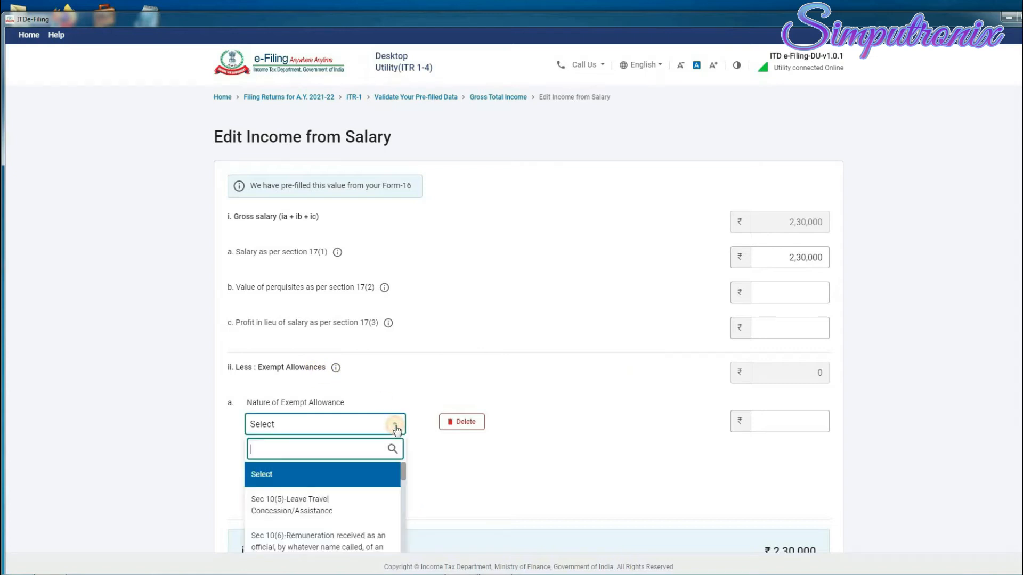
pyautogui.scroll(-5, 331, 511)
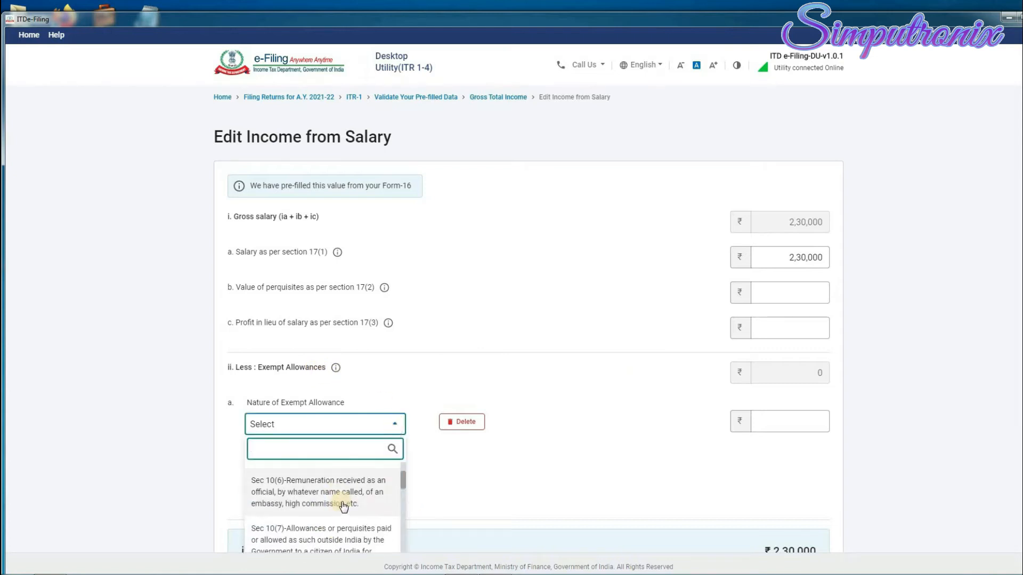
pyautogui.scroll(-3, 343, 507)
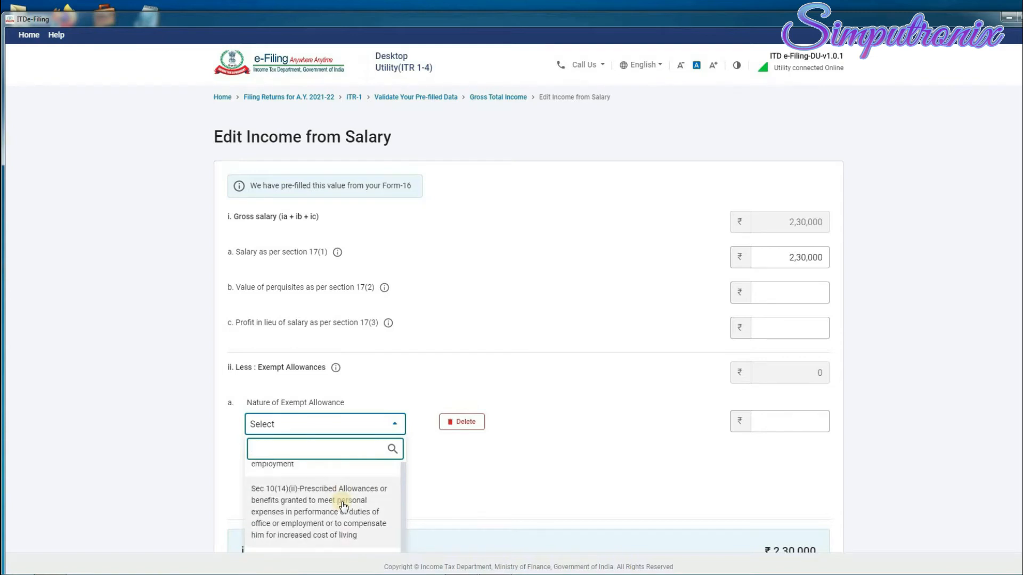
pyautogui.click(418, 388)
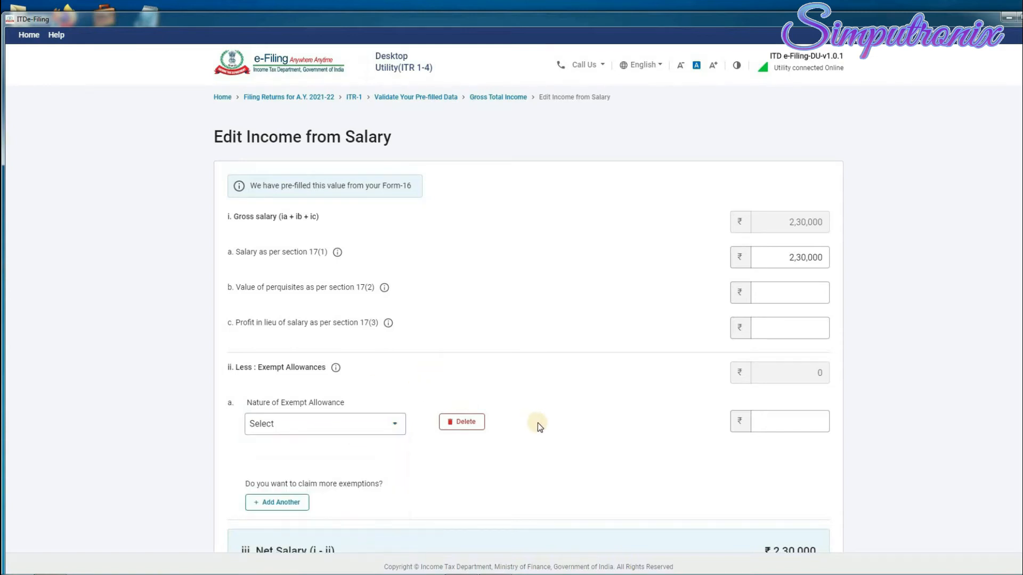
pyautogui.click(466, 421)
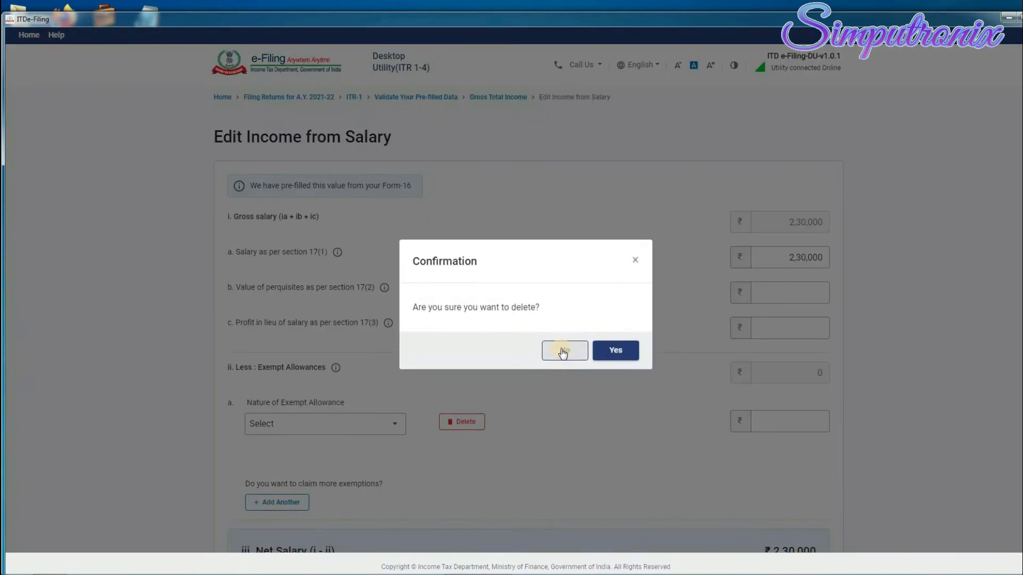
pyautogui.click(613, 351)
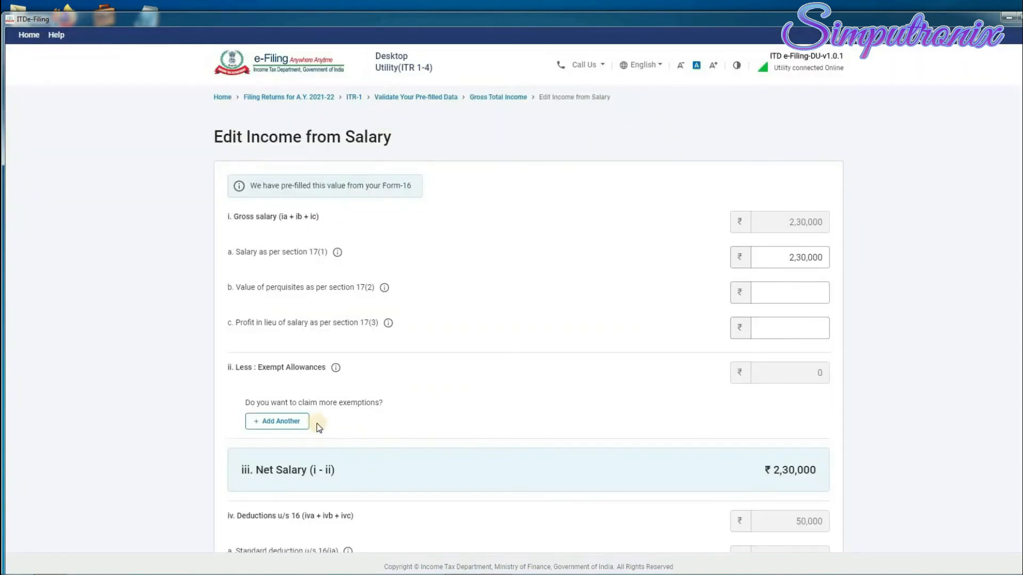
pyautogui.scroll(-2, 567, 393)
pyautogui.scroll(-1, 815, 362)
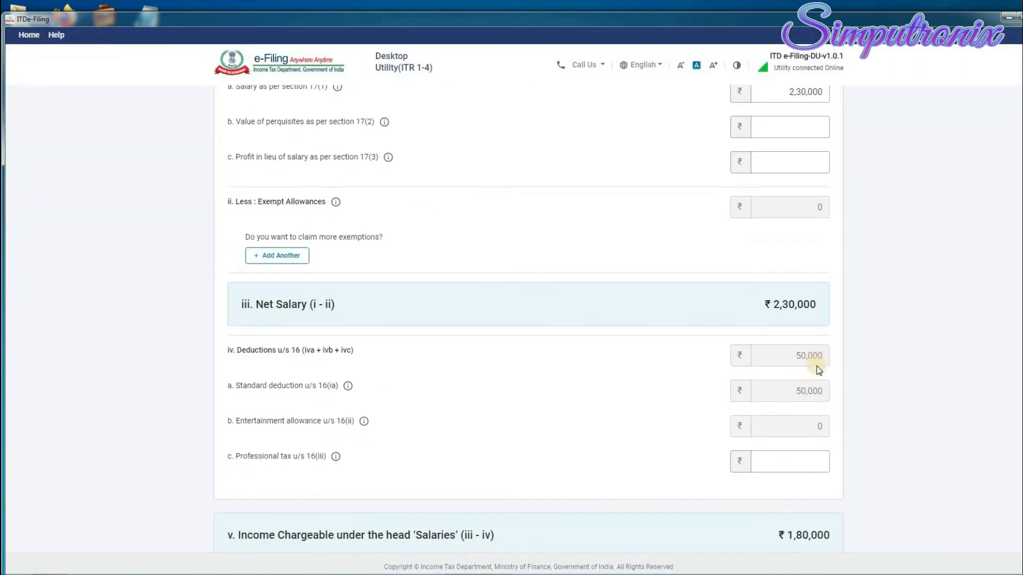
pyautogui.scroll(-1, 745, 397)
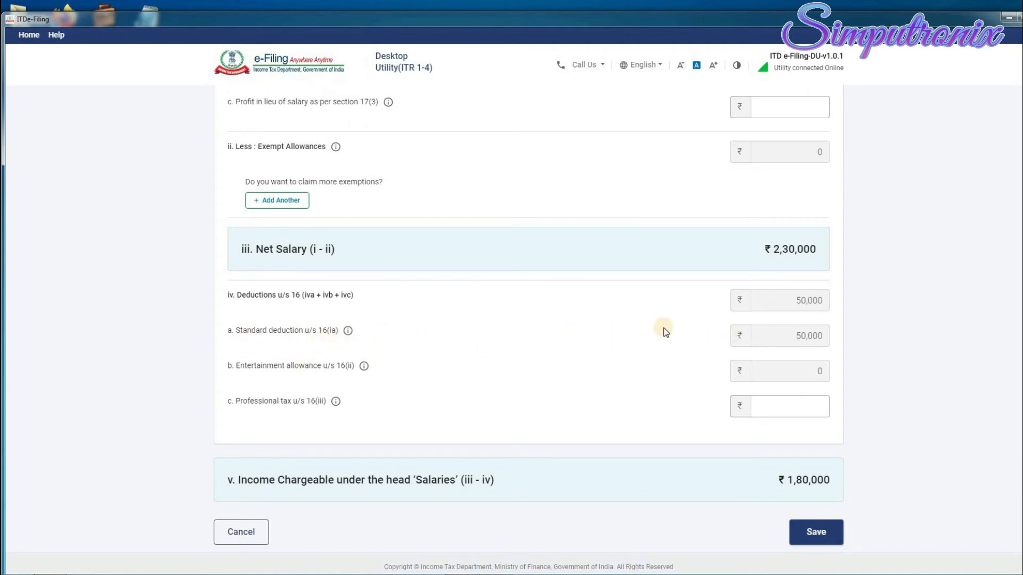
pyautogui.scroll(-1, 415, 433)
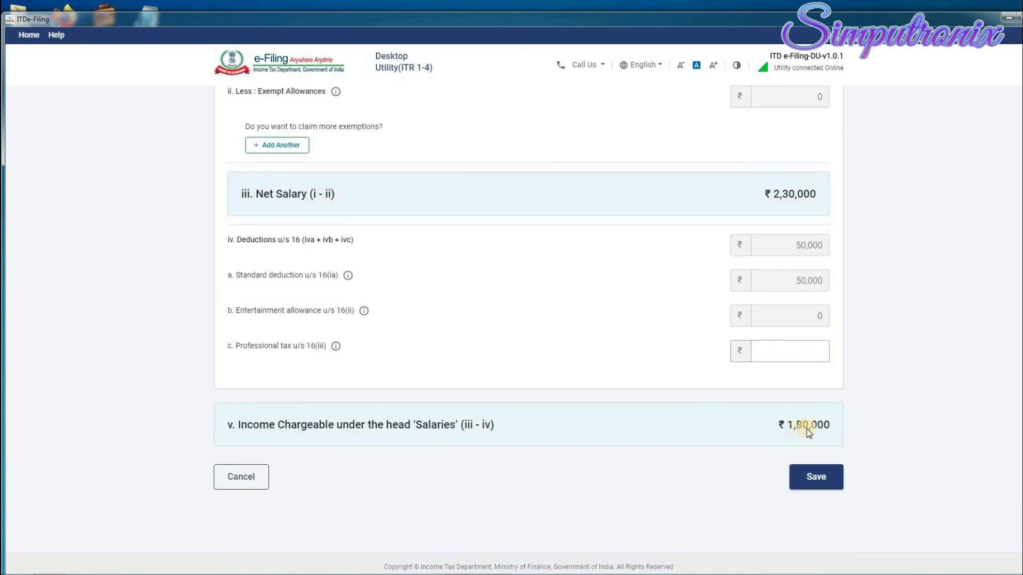
# Save the ₹2,30,000 salary entry so Gross Total Income reads ₹1,80,000.
pyautogui.click(827, 479)
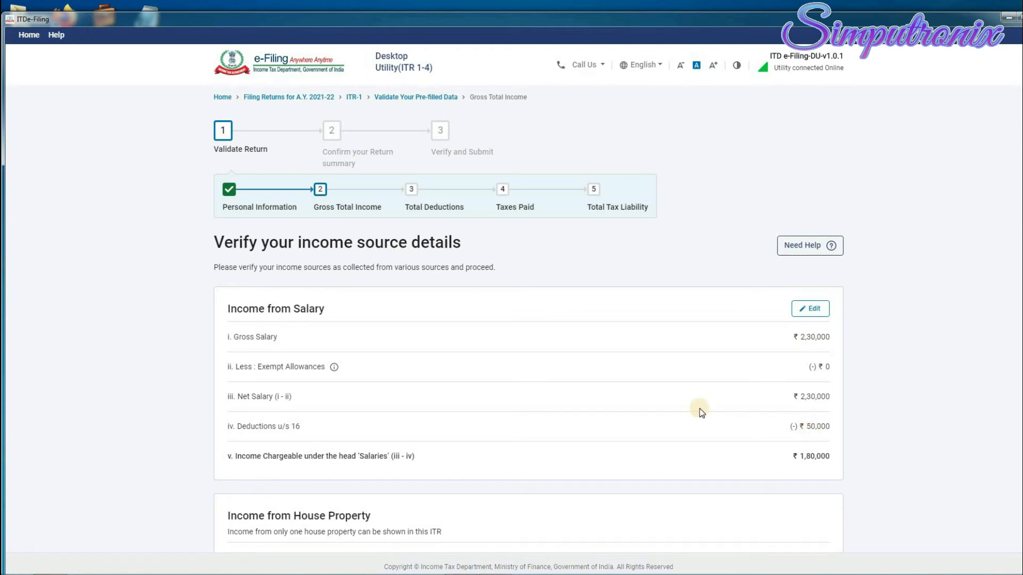
pyautogui.scroll(-3, 698, 408)
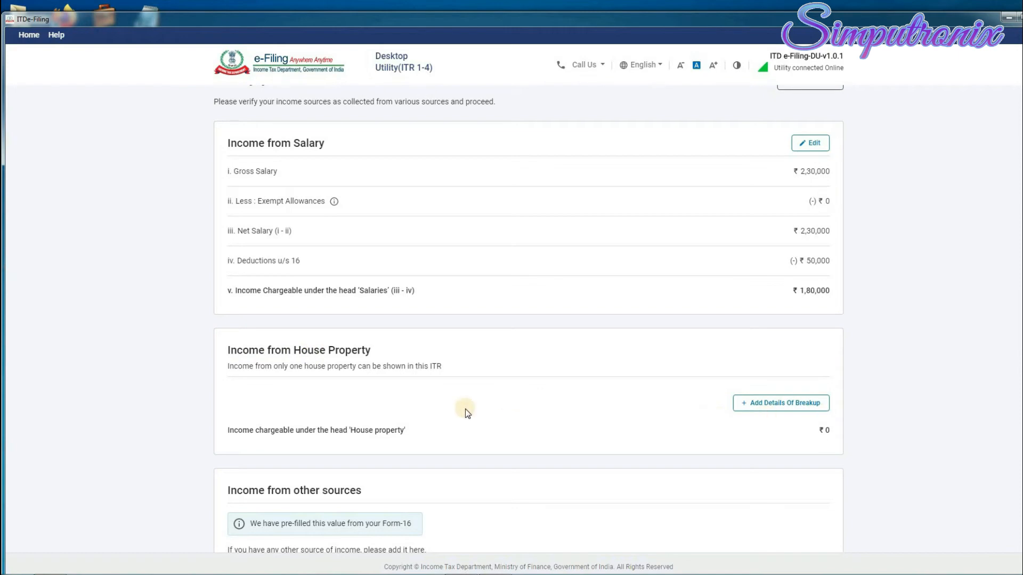
pyautogui.scroll(-2, 833, 401)
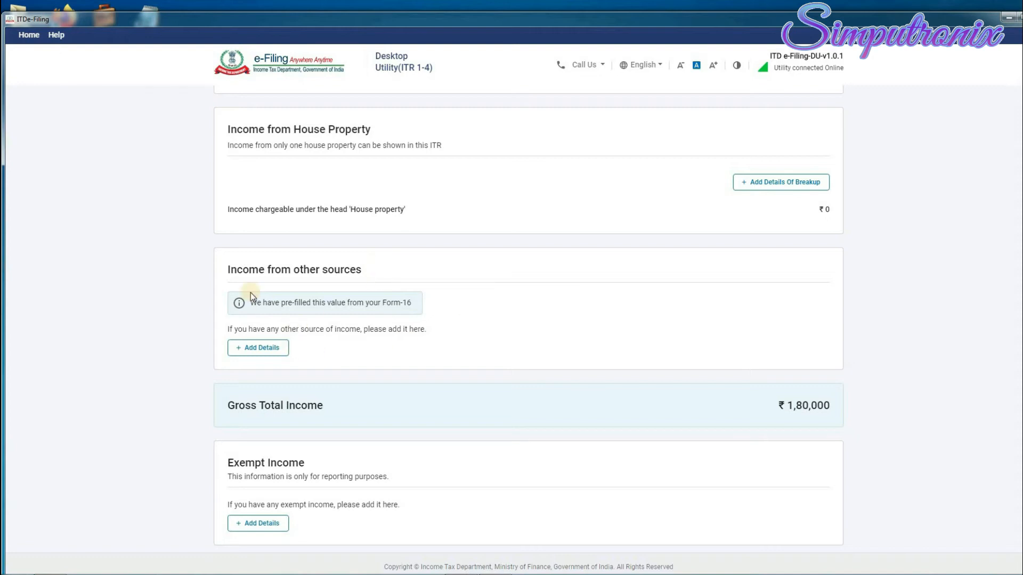
pyautogui.click(268, 349)
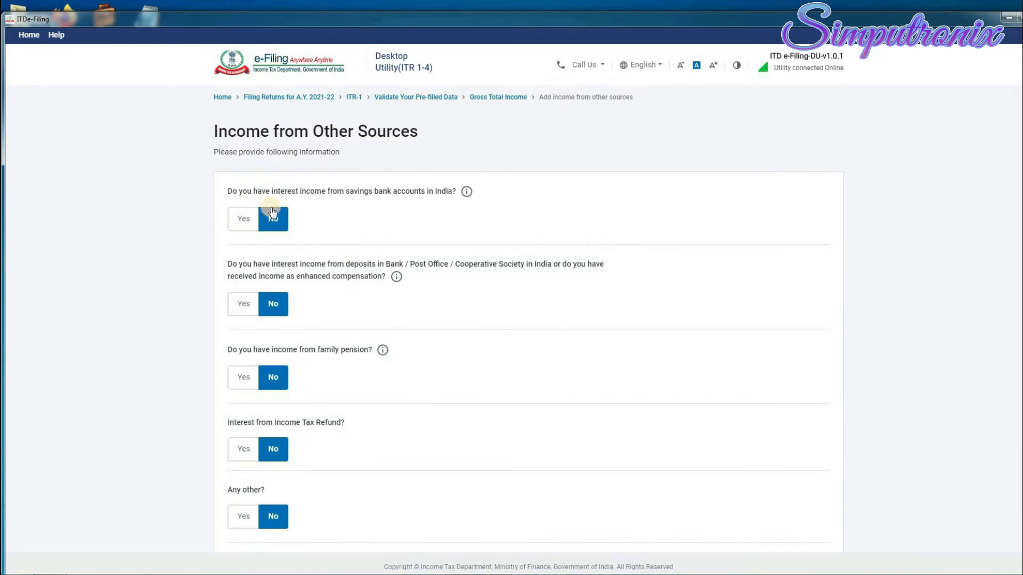
# Enter savings bank interest of ₹11,000 and deposit interest of ₹6,000.
pyautogui.scroll(-1, 284, 251)
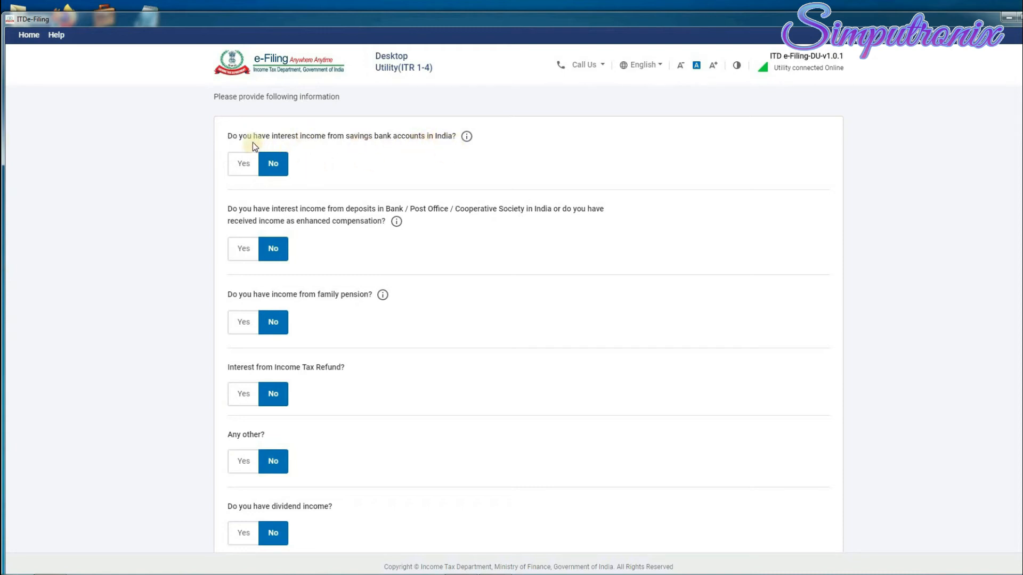
pyautogui.click(243, 162)
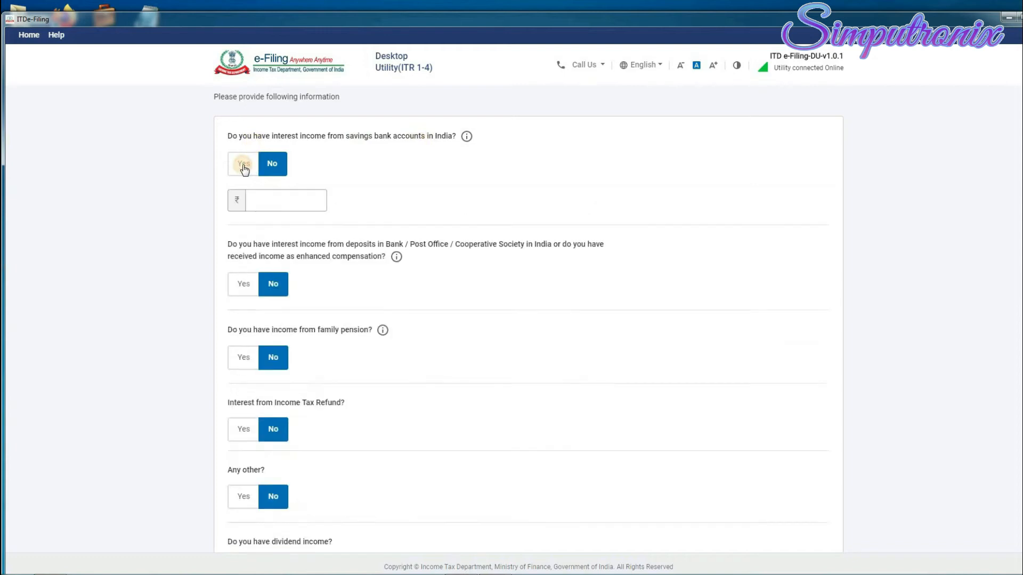
pyautogui.click(257, 206)
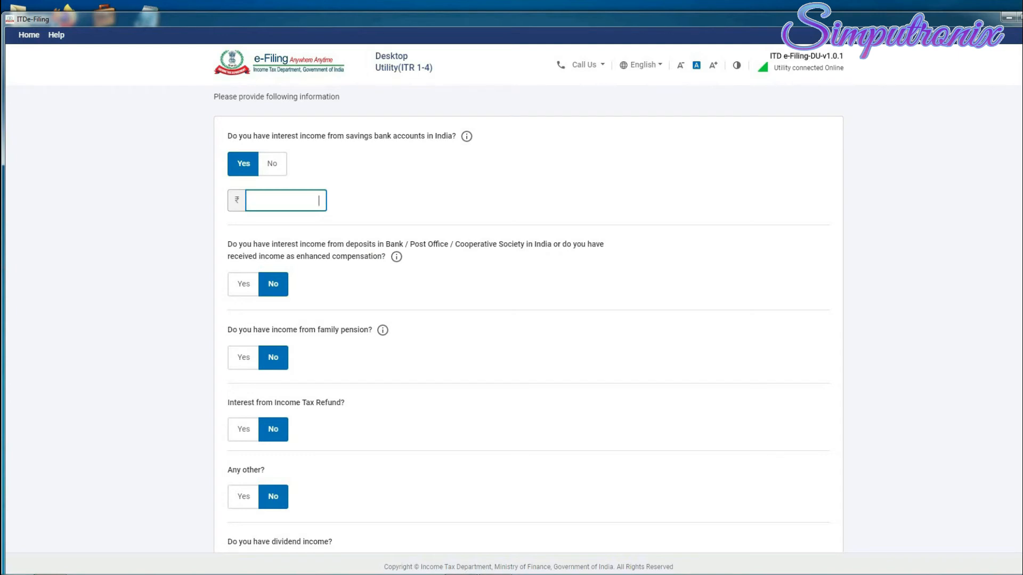
pyautogui.write('110000')
pyautogui.click(245, 289)
pyautogui.click(273, 324)
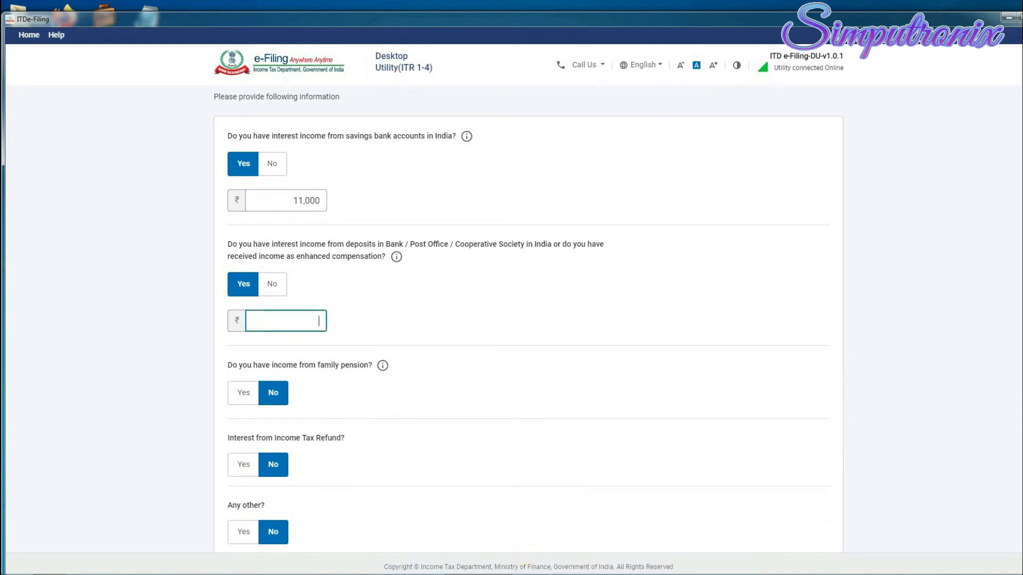
pyautogui.write('6000')
pyautogui.click(432, 401)
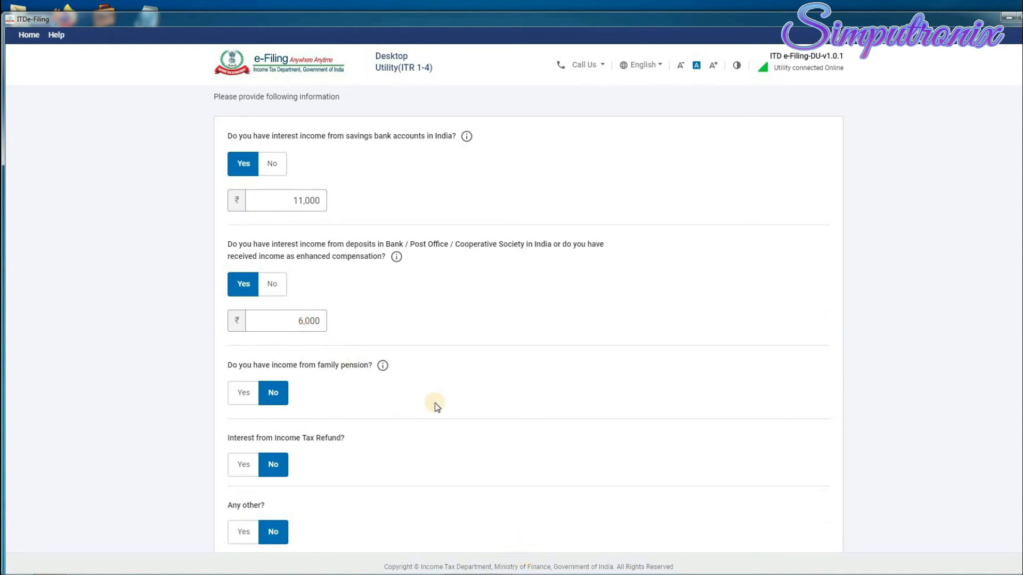
# Declare ₹70,000 under Any other income with the description 'any'.
pyautogui.scroll(-1, 435, 406)
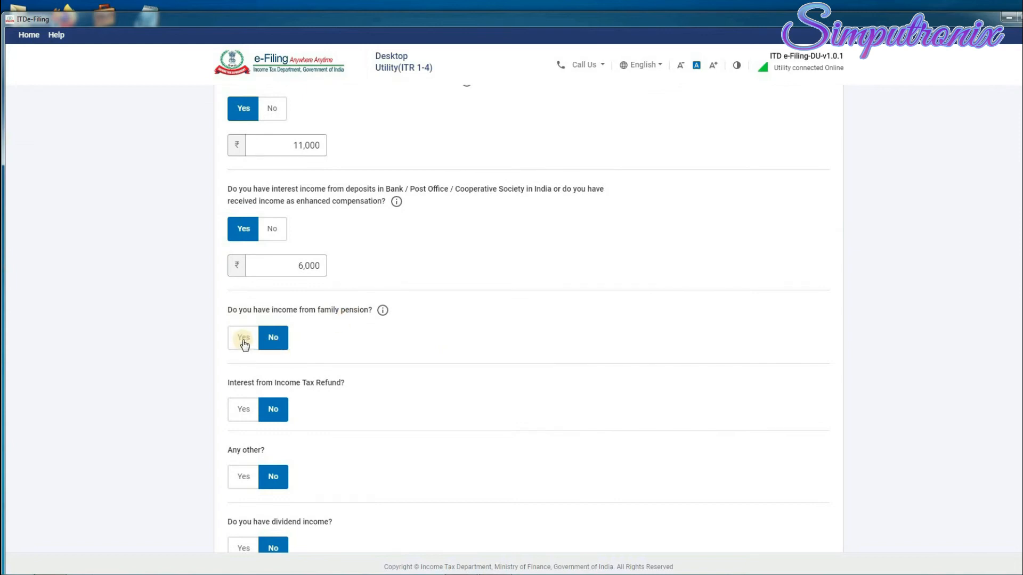
pyautogui.scroll(-1, 427, 354)
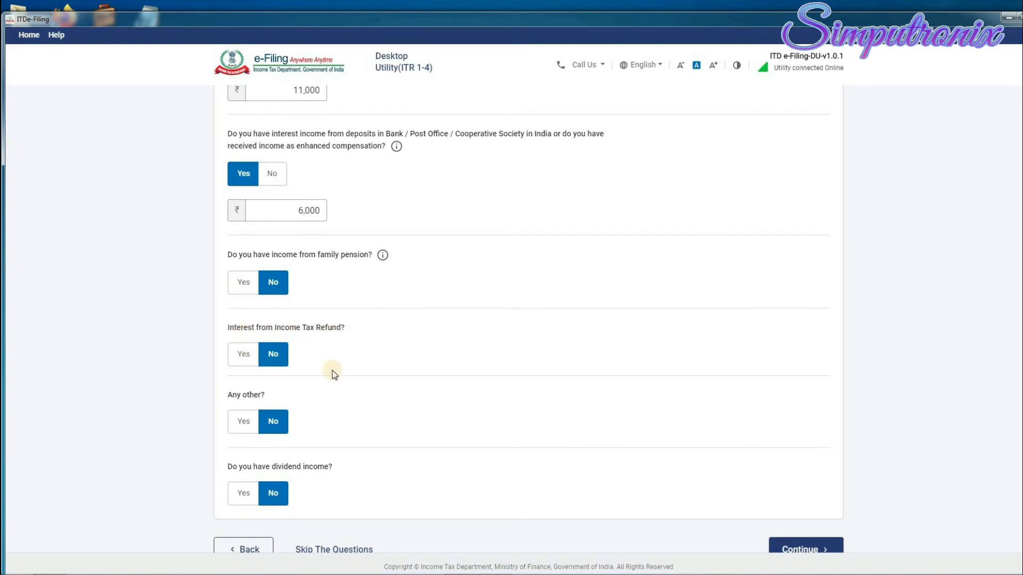
pyautogui.scroll(-2, 333, 373)
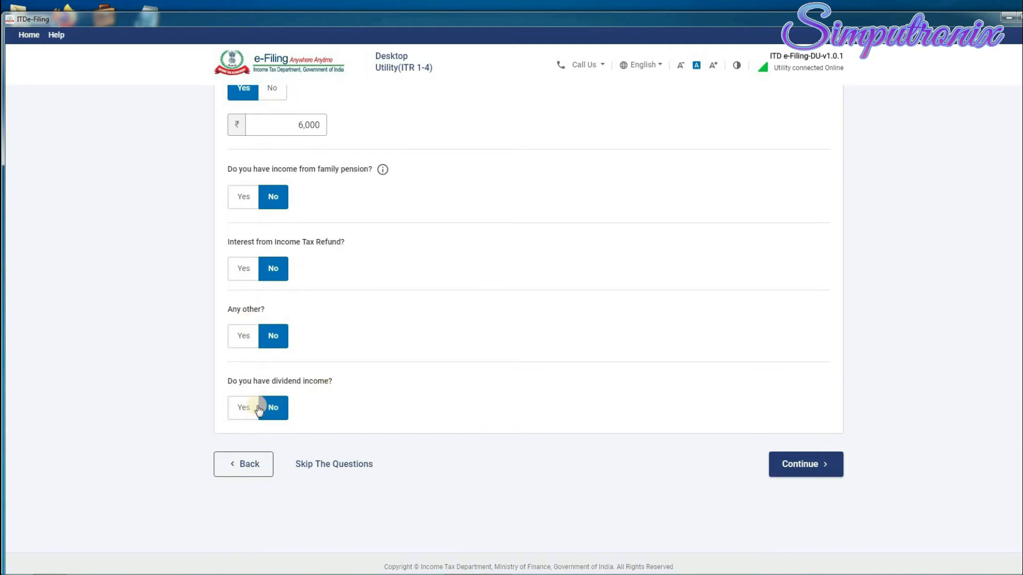
pyautogui.click(242, 337)
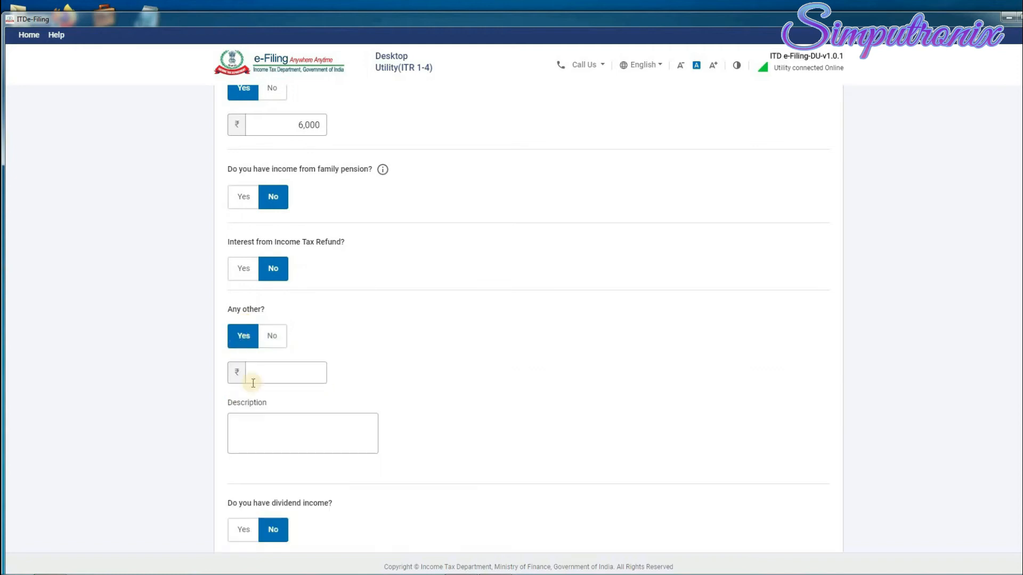
pyautogui.click(273, 379)
pyautogui.write('700000')
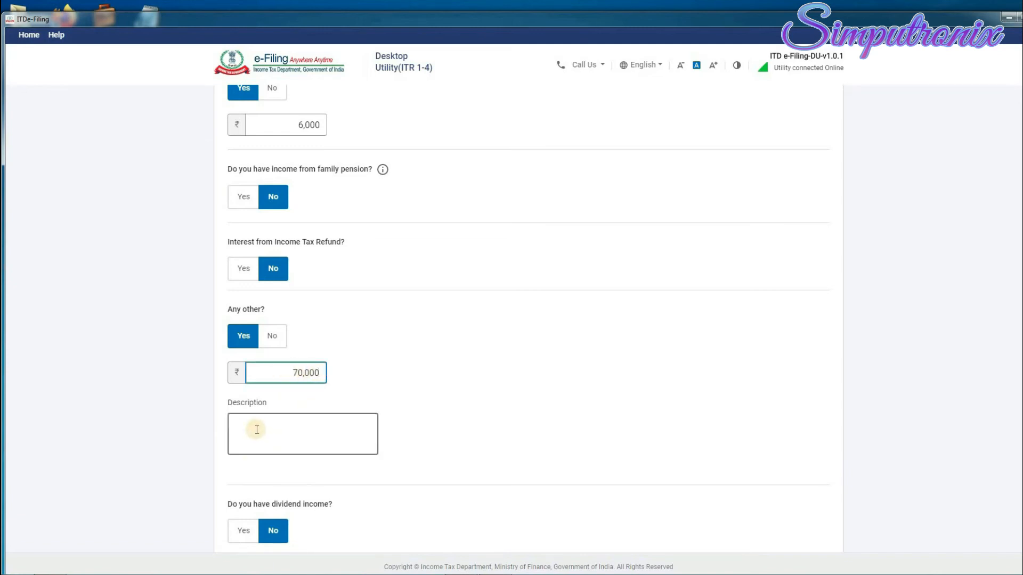
pyautogui.click(241, 428)
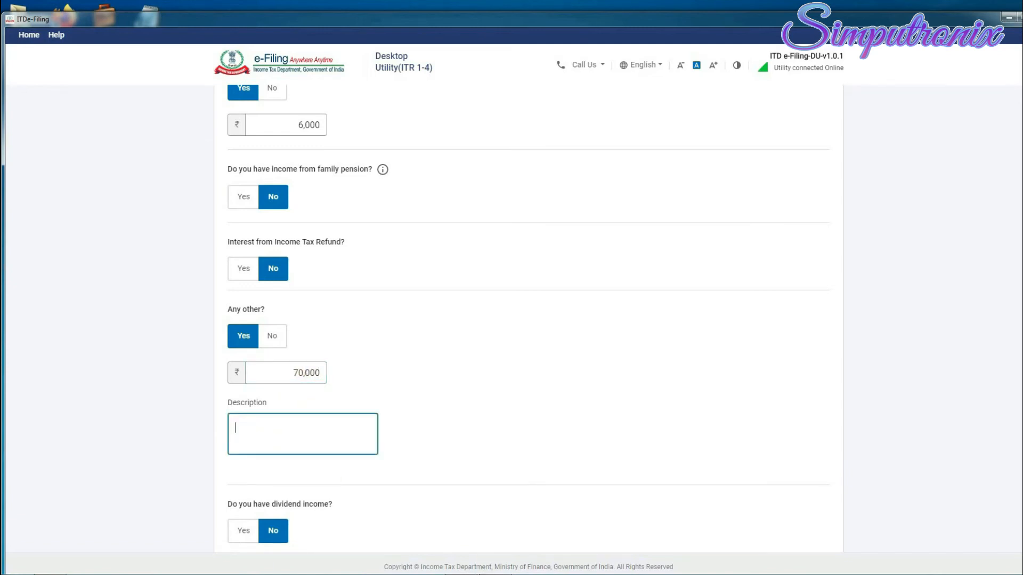
pyautogui.write('any')
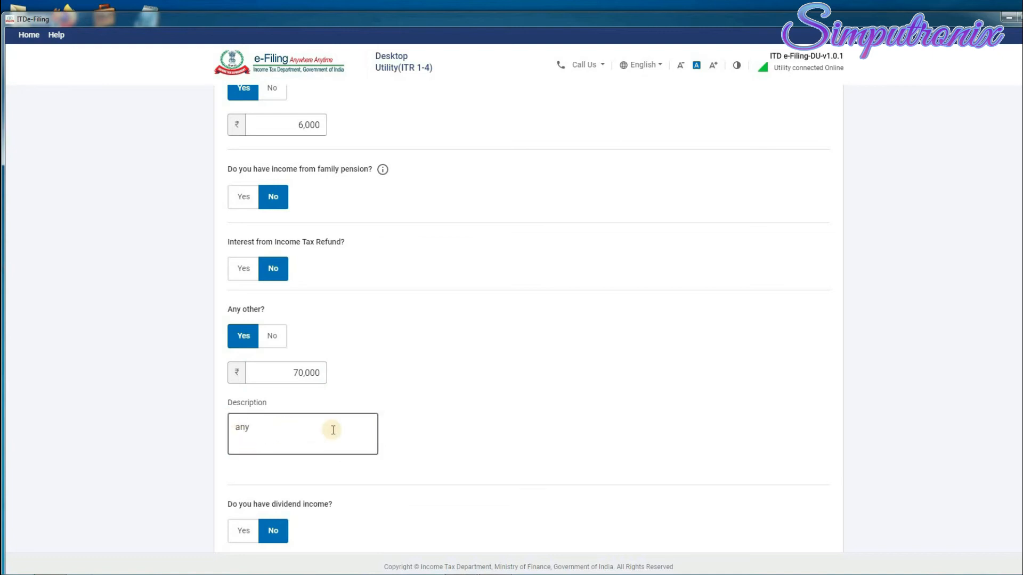
pyautogui.scroll(-2, 333, 429)
pyautogui.scroll(7, 331, 427)
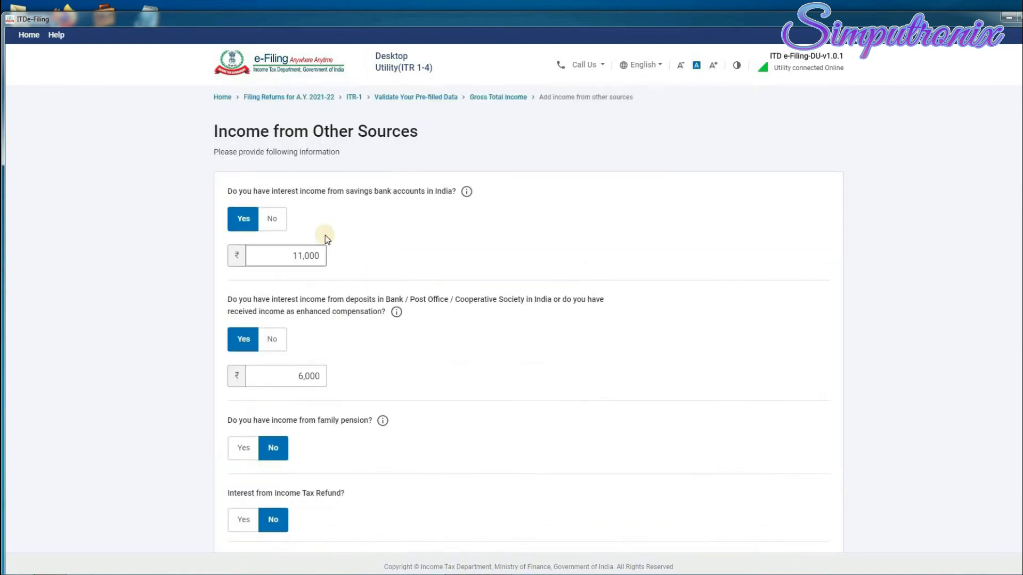
pyautogui.scroll(-7, 321, 409)
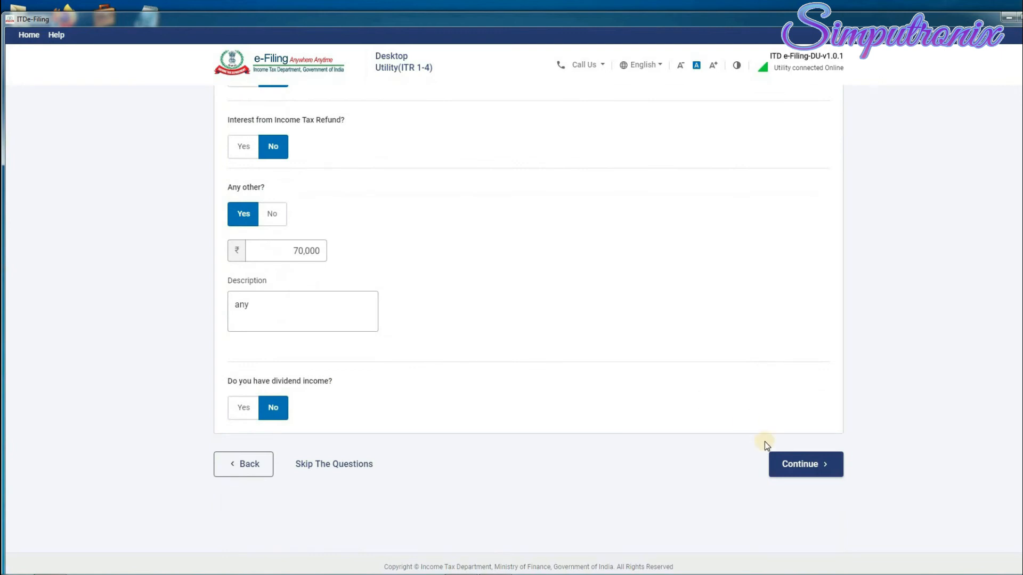
# Continue to income verification and check Other sources ₹87,000 and Gross Total Income ₹2,67,000.
pyautogui.click(817, 473)
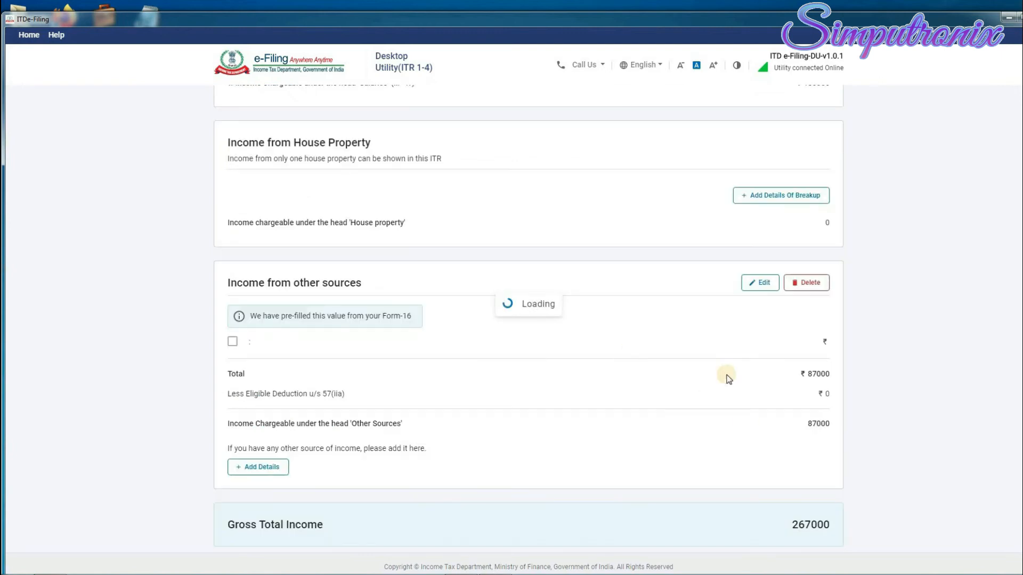
pyautogui.scroll(-2, 818, 340)
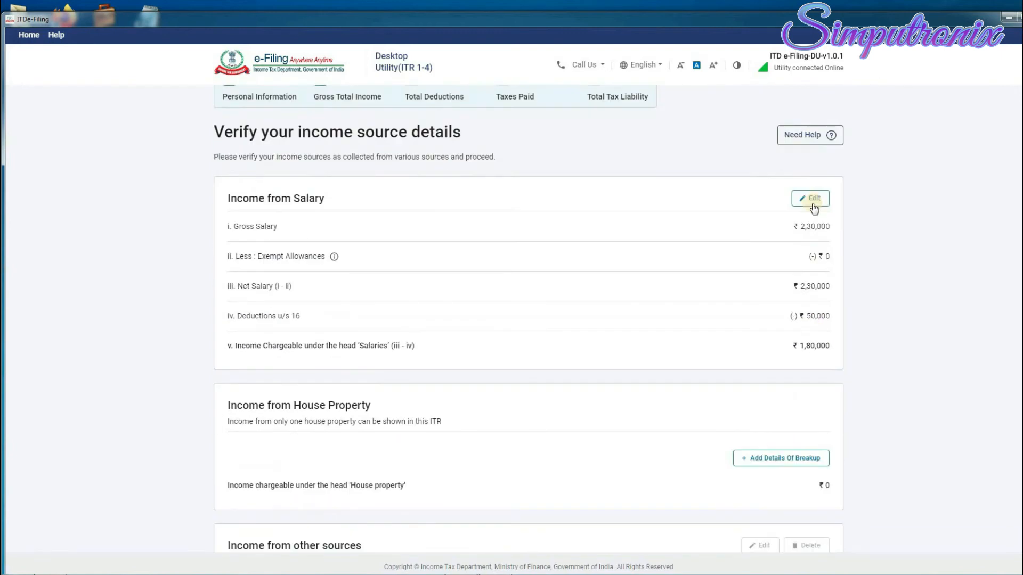
pyautogui.scroll(-5, 786, 341)
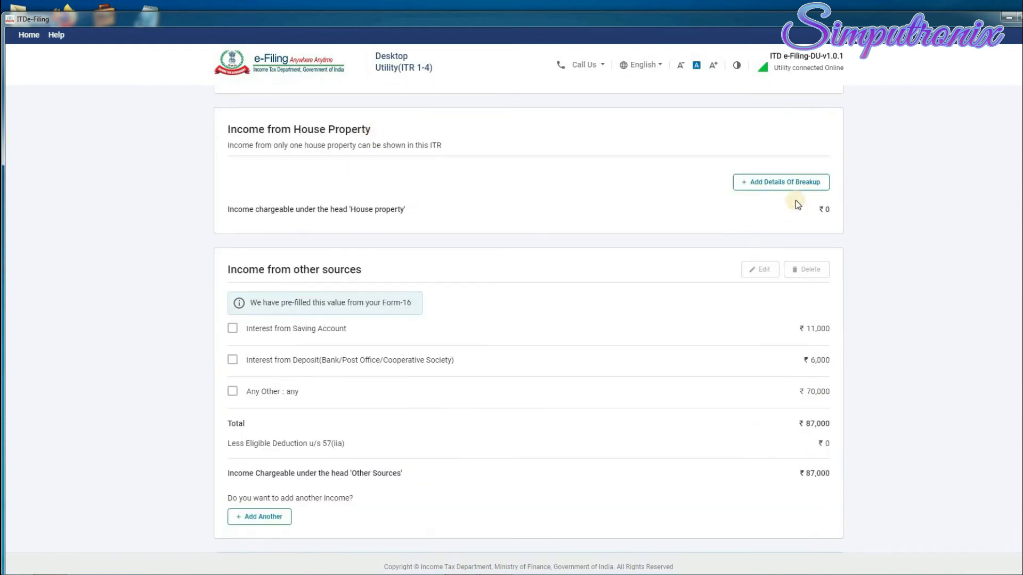
pyautogui.scroll(-1, 814, 293)
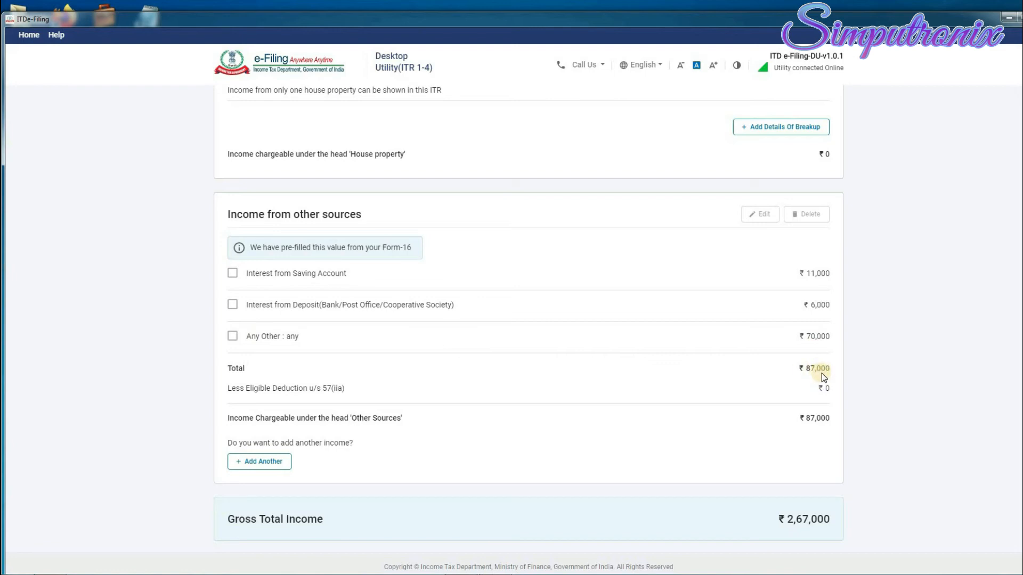
pyautogui.scroll(-2, 673, 305)
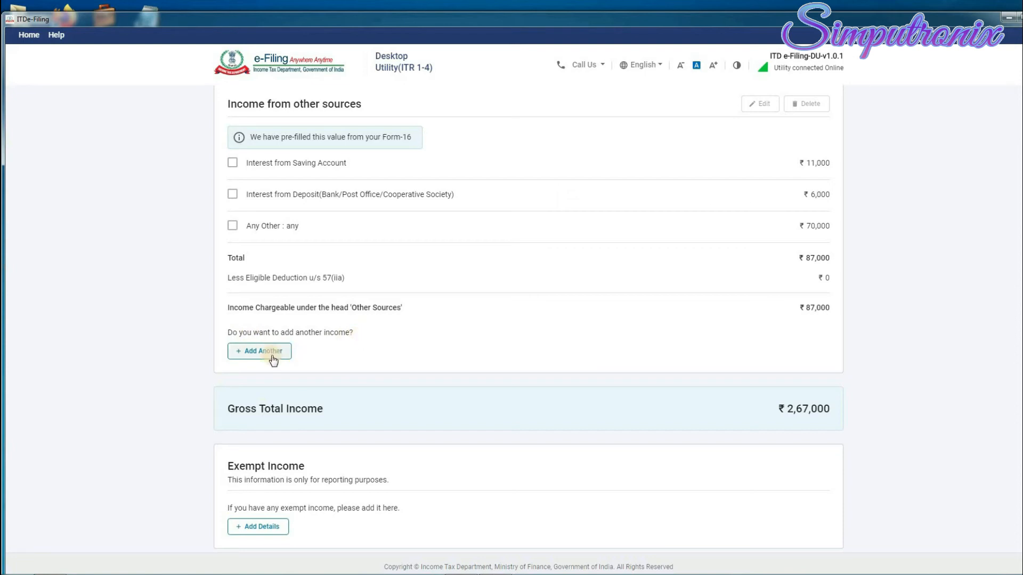
pyautogui.scroll(-1, 430, 363)
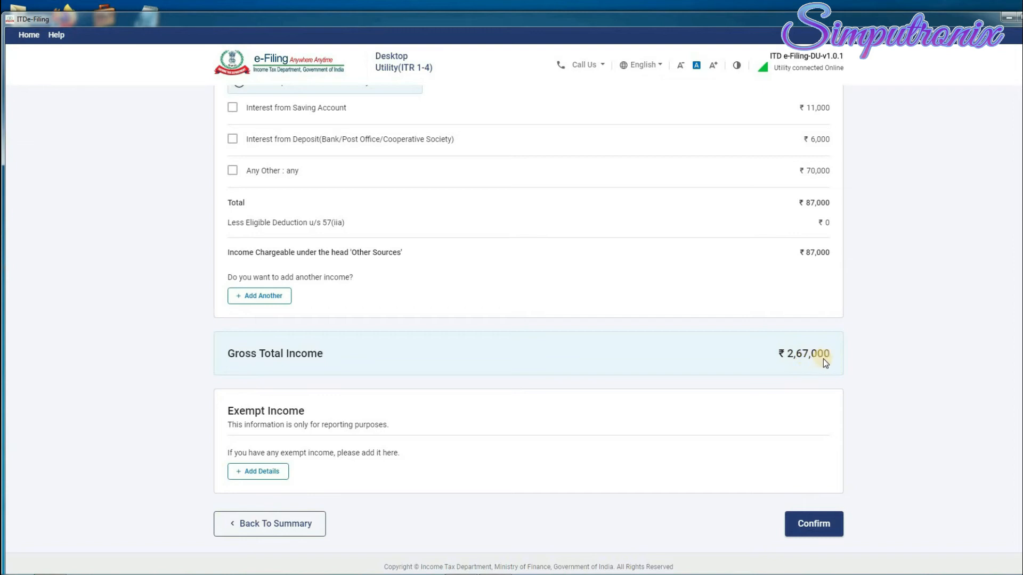
pyautogui.scroll(-1, 569, 369)
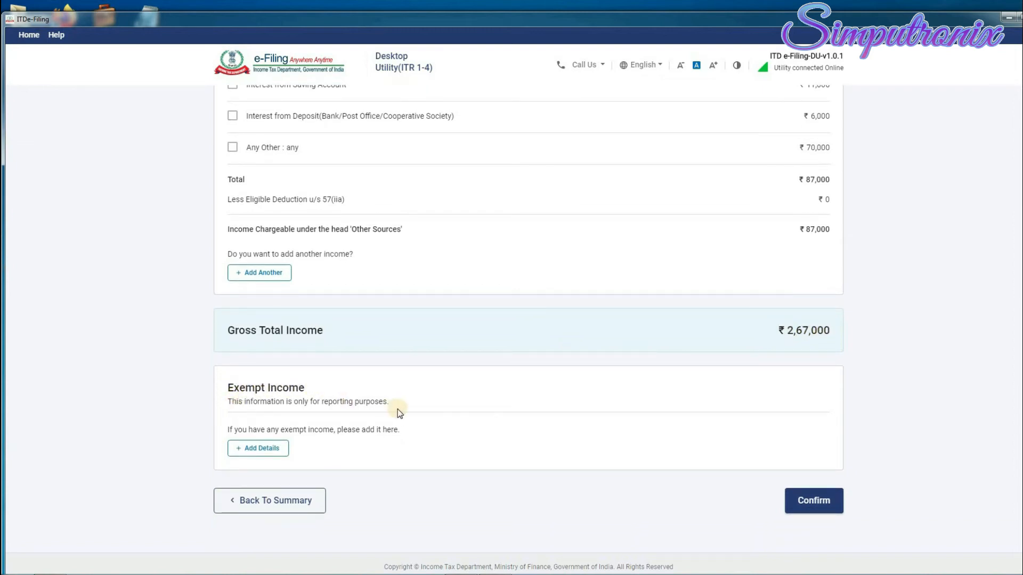
# Add an exempt income entry with nature Sec 10(10D) life insurance proceeds.
pyautogui.click(254, 448)
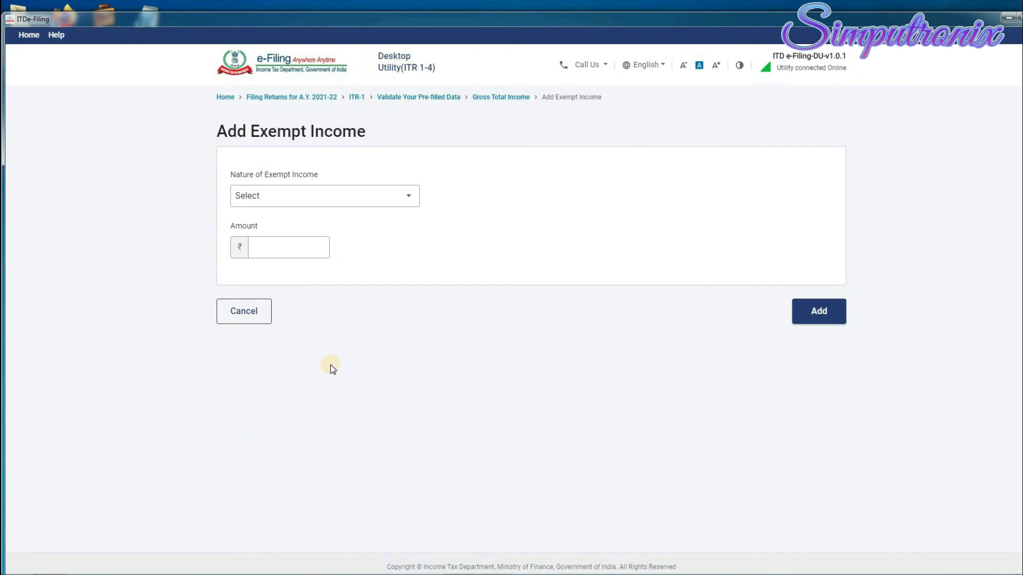
pyautogui.click(356, 203)
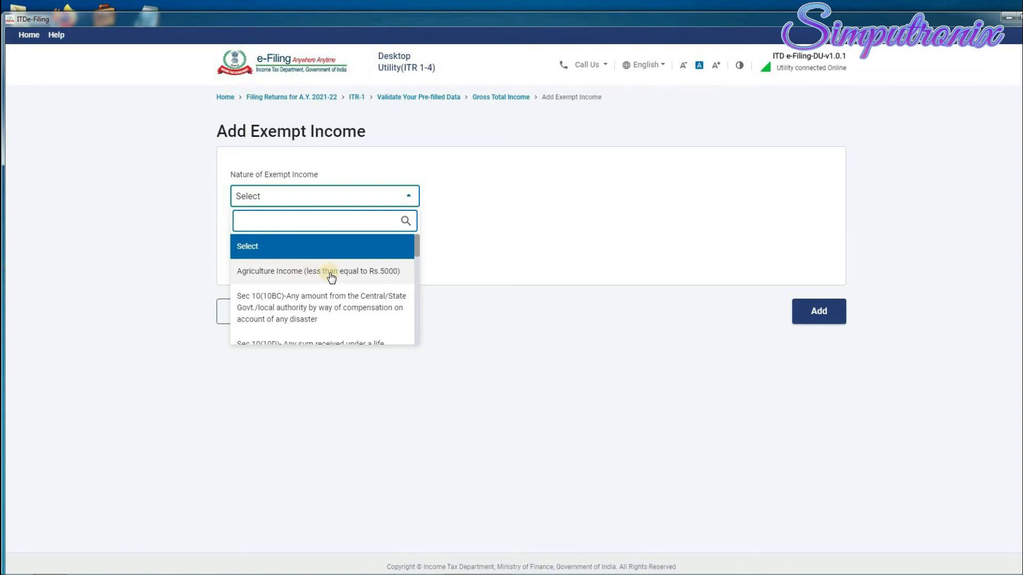
pyautogui.scroll(-1, 331, 277)
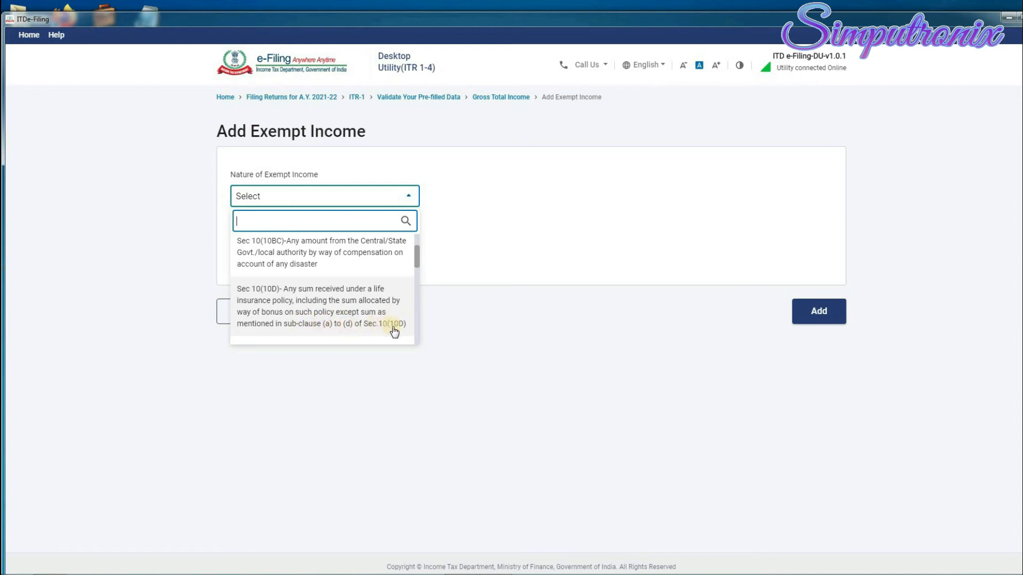
pyautogui.scroll(-2, 364, 312)
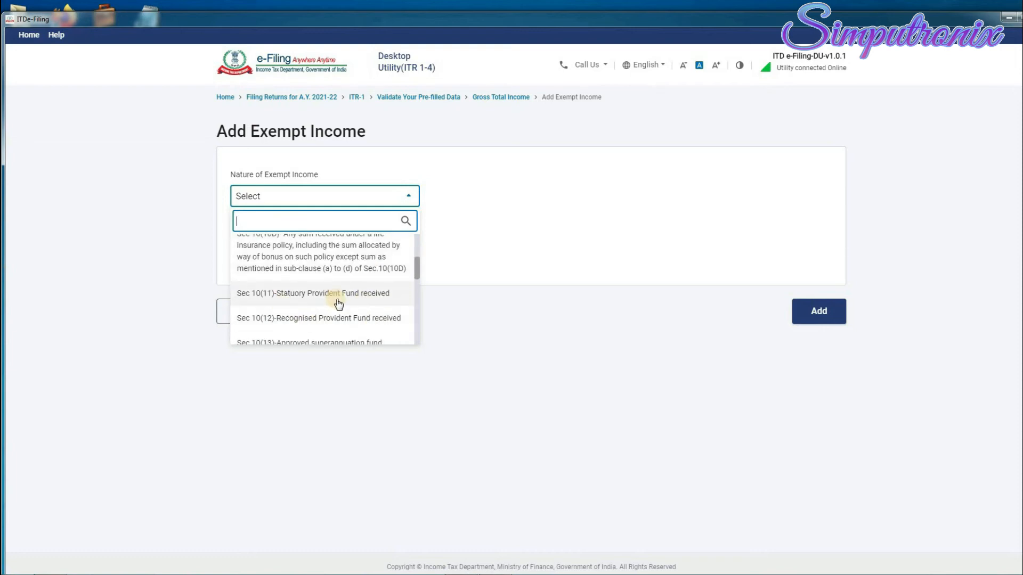
pyautogui.scroll(-2, 328, 319)
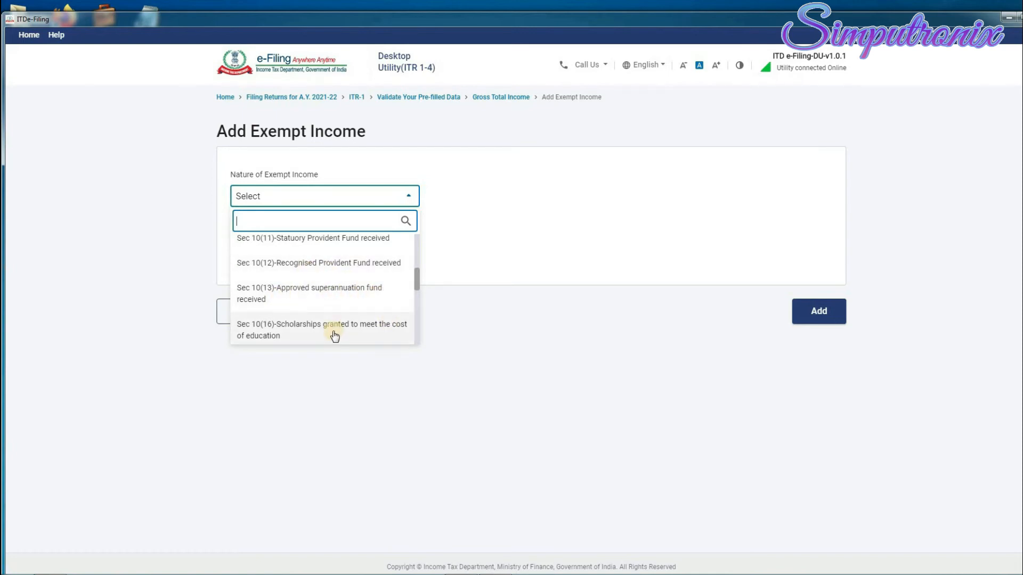
pyautogui.scroll(-2, 335, 335)
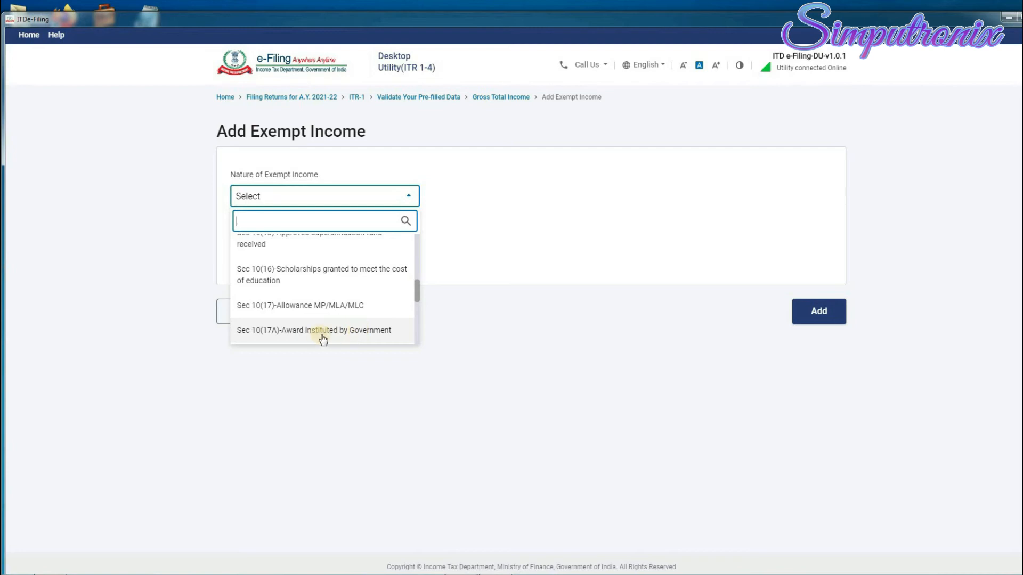
pyautogui.scroll(-2, 337, 335)
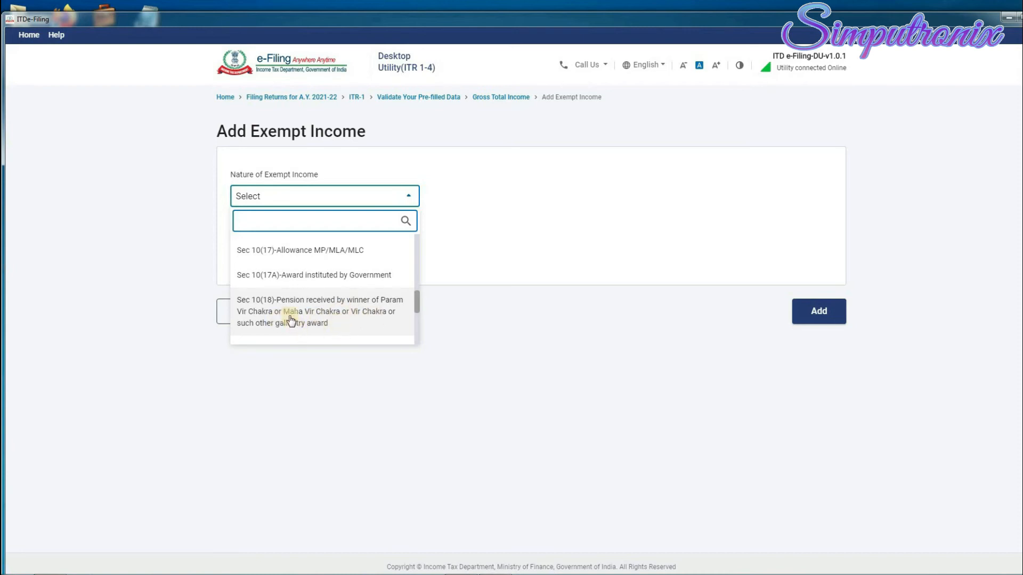
pyautogui.scroll(-2, 291, 319)
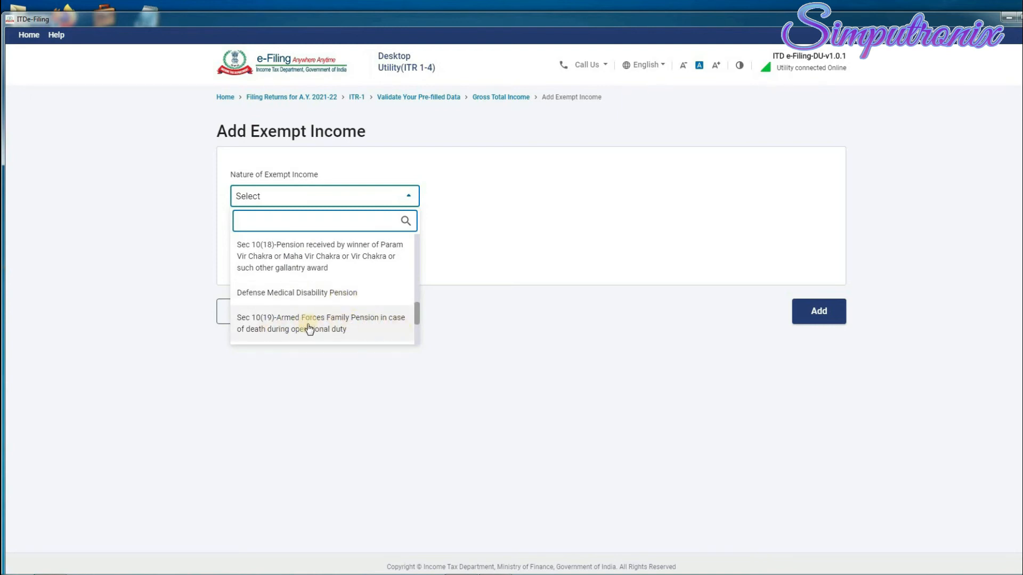
pyautogui.scroll(-2, 309, 327)
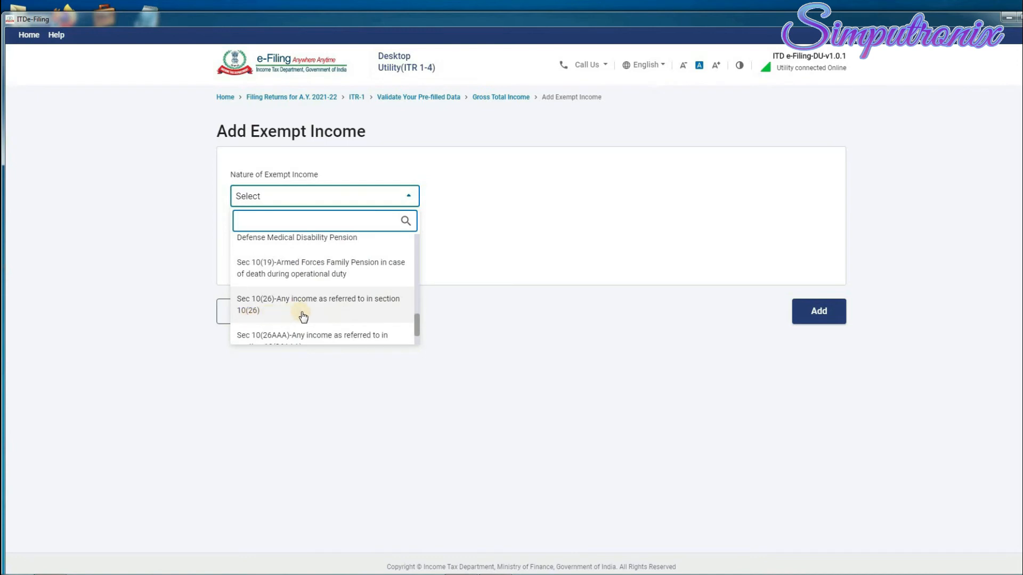
pyautogui.scroll(-1, 303, 317)
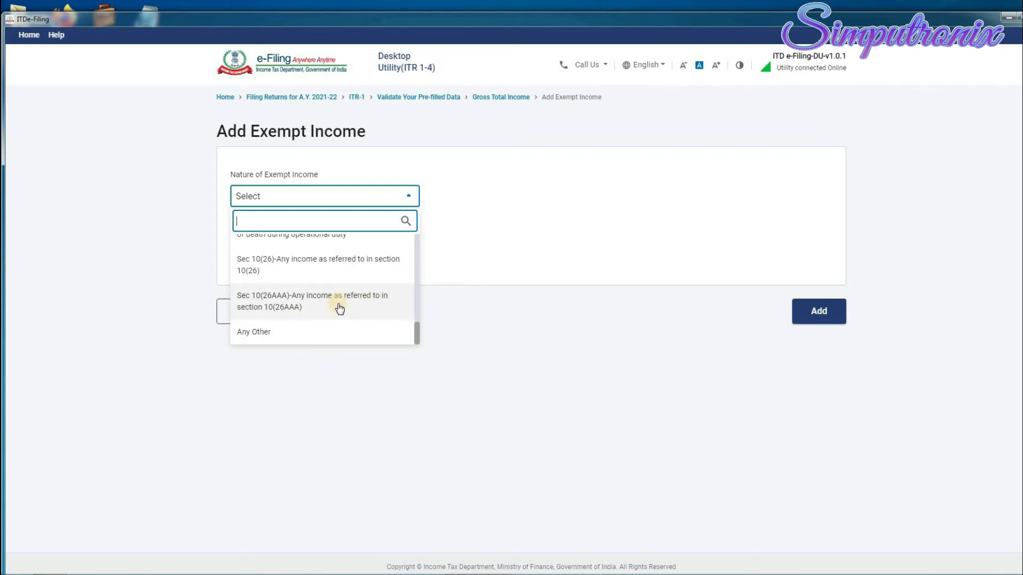
pyautogui.scroll(5, 339, 306)
pyautogui.scroll(3, 339, 307)
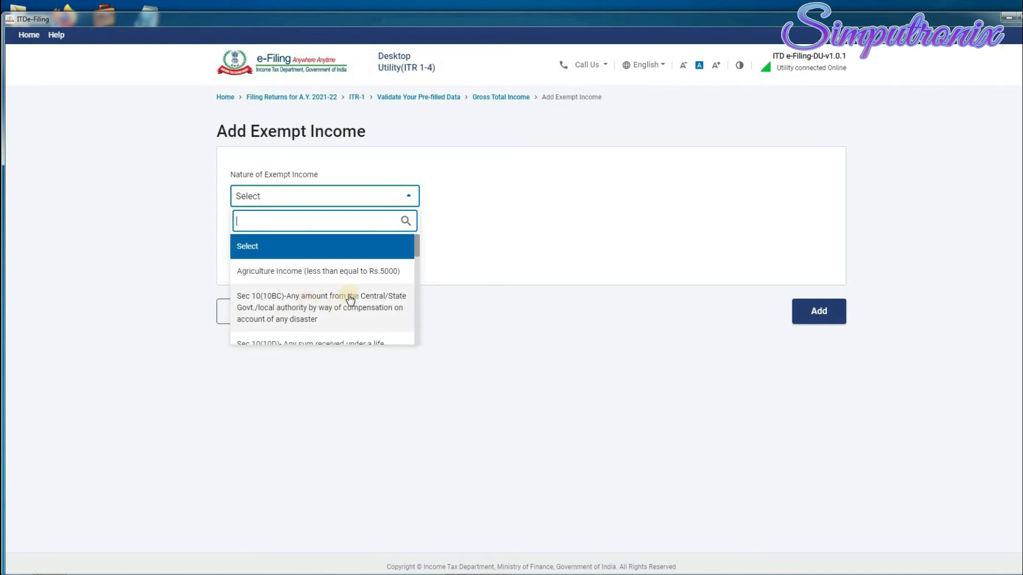
pyautogui.scroll(-1, 341, 298)
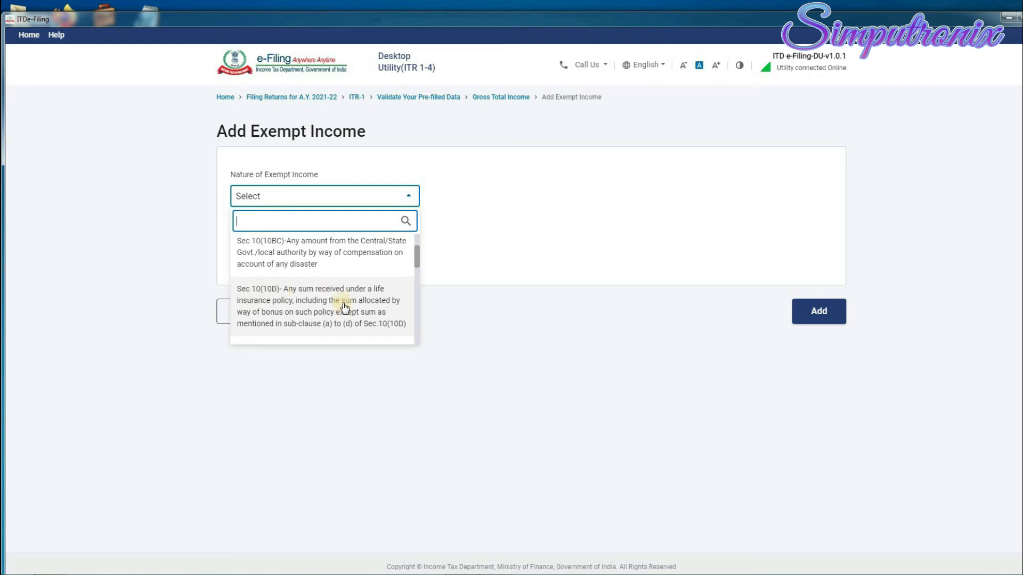
pyautogui.click(344, 307)
# Enter ₹50,000 as the exempt income amount.
pyautogui.click(282, 292)
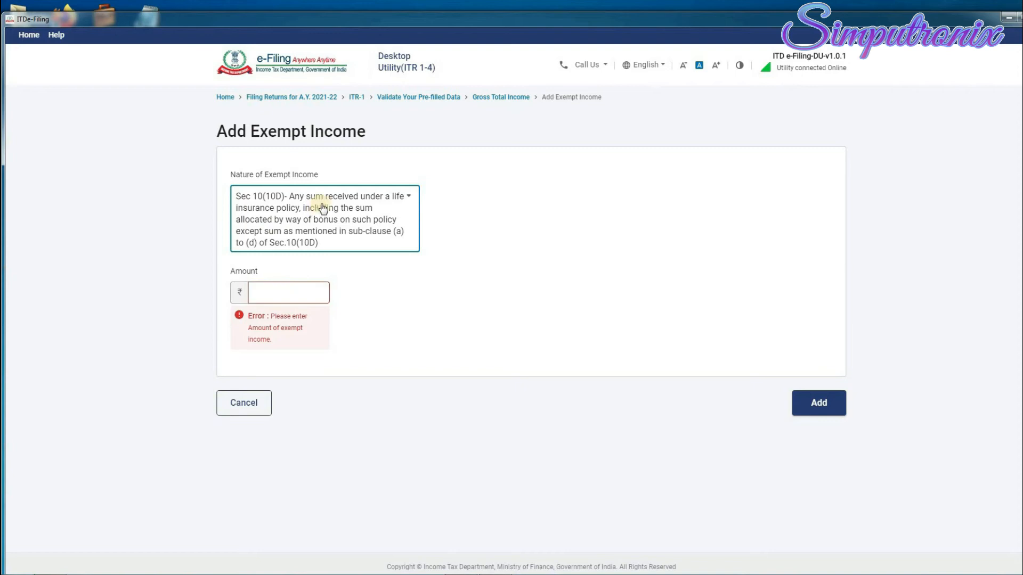
pyautogui.click(304, 290)
pyautogui.write('500000')
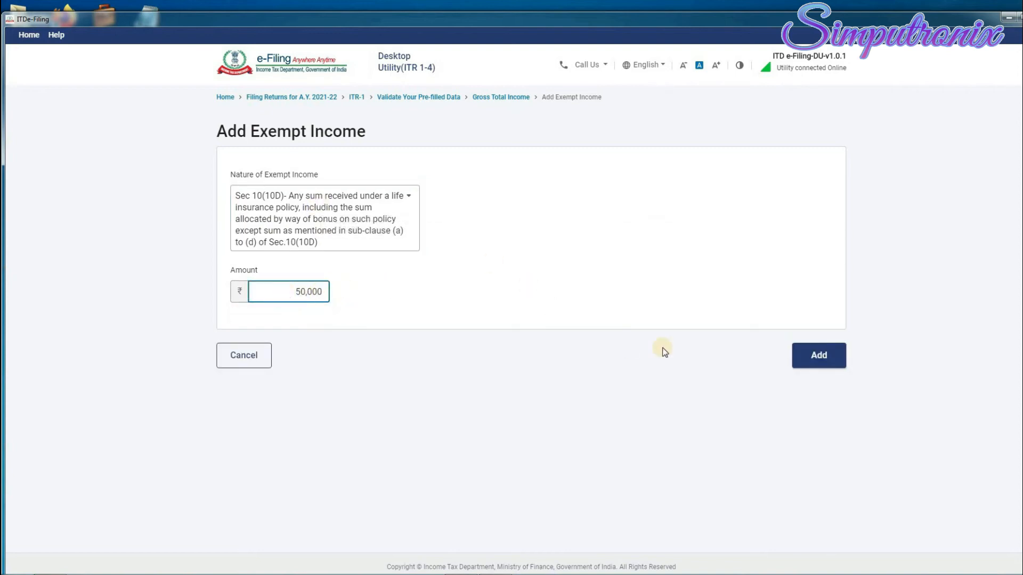
# Add the Sec 10(10D) entry, bringing Total Exempt Income to ₹50,000.
pyautogui.click(819, 356)
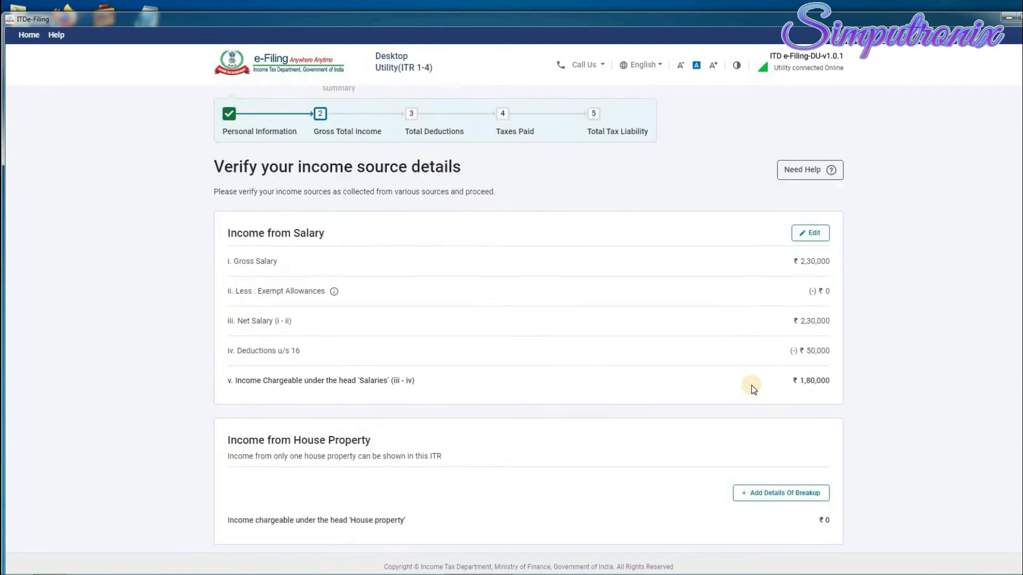
pyautogui.scroll(-3, 788, 394)
pyautogui.scroll(-8, 808, 391)
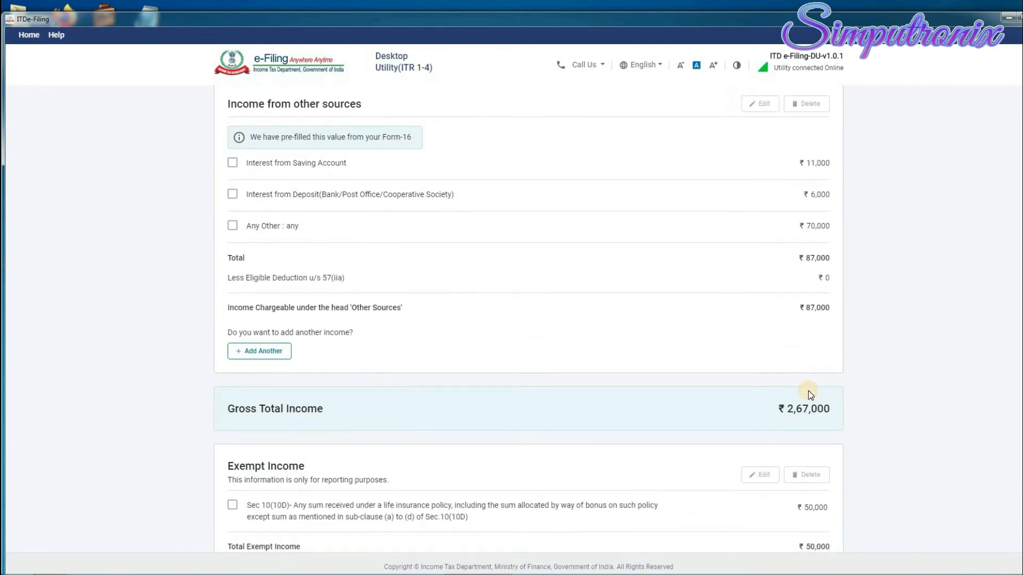
pyautogui.scroll(6, 802, 284)
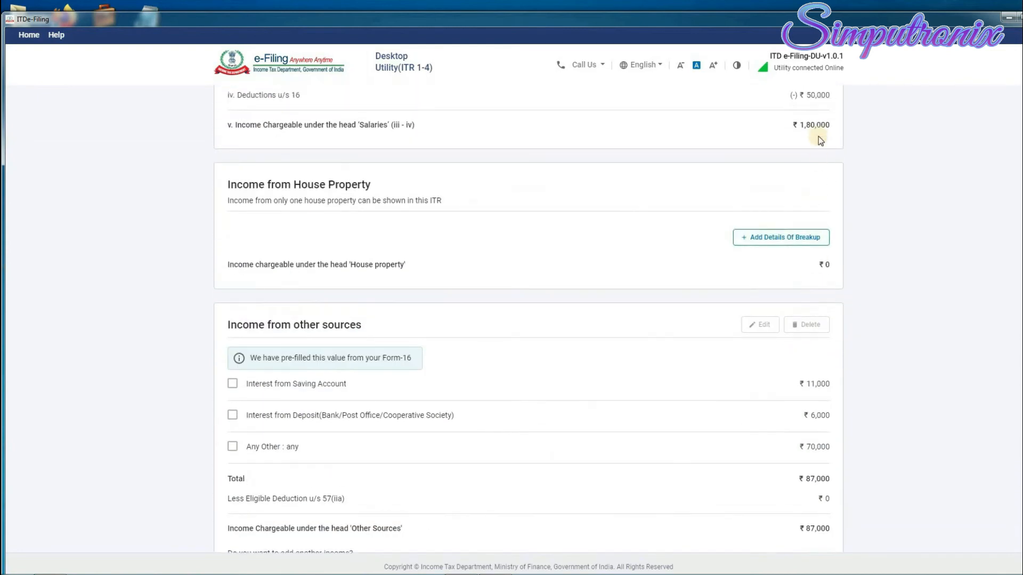
pyautogui.scroll(-3, 809, 357)
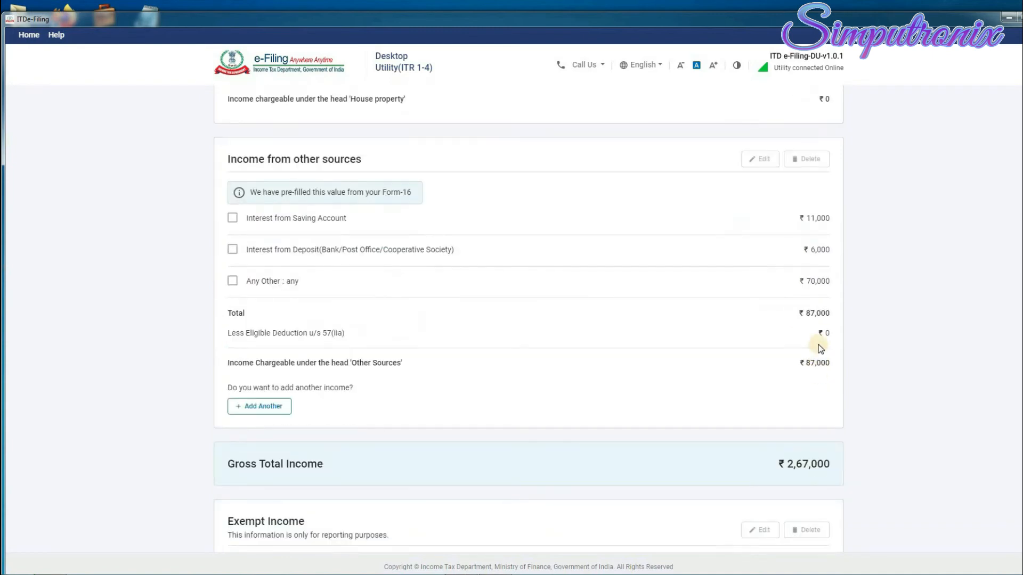
pyautogui.scroll(-3, 817, 408)
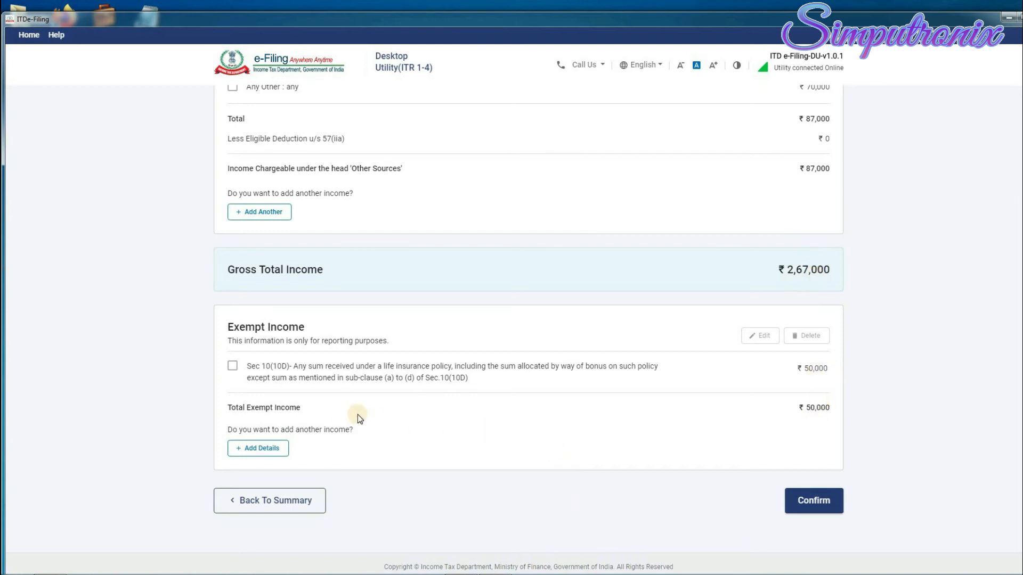
pyautogui.scroll(6, 427, 363)
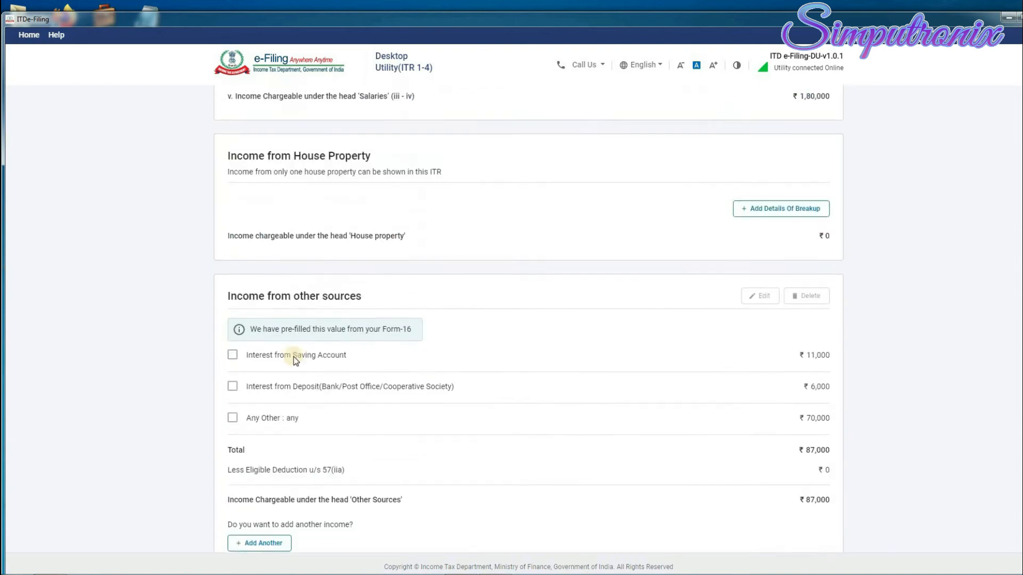
pyautogui.scroll(-1, 351, 394)
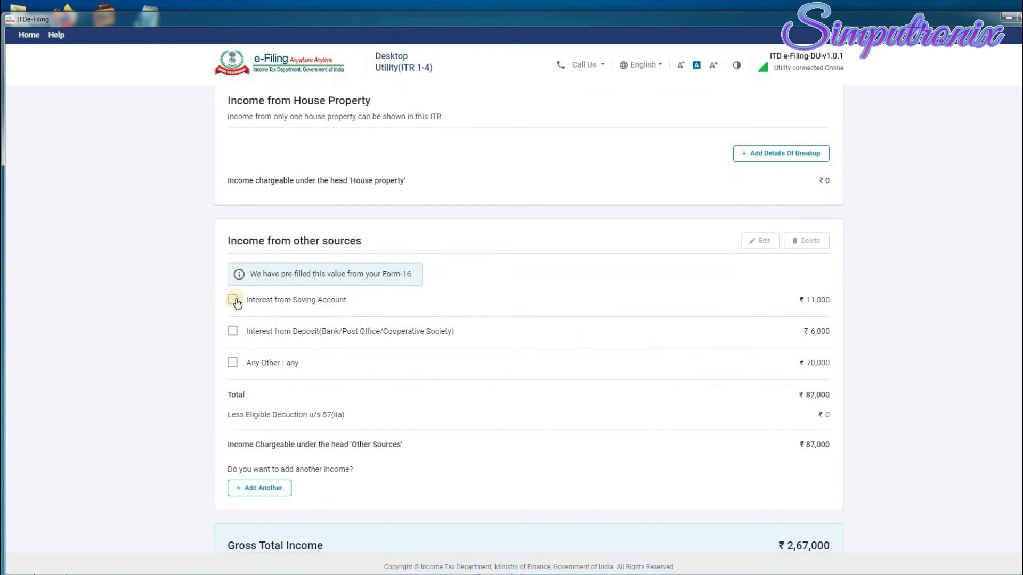
# Tick and then untick the Interest from Saving Account row.
pyautogui.click(232, 299)
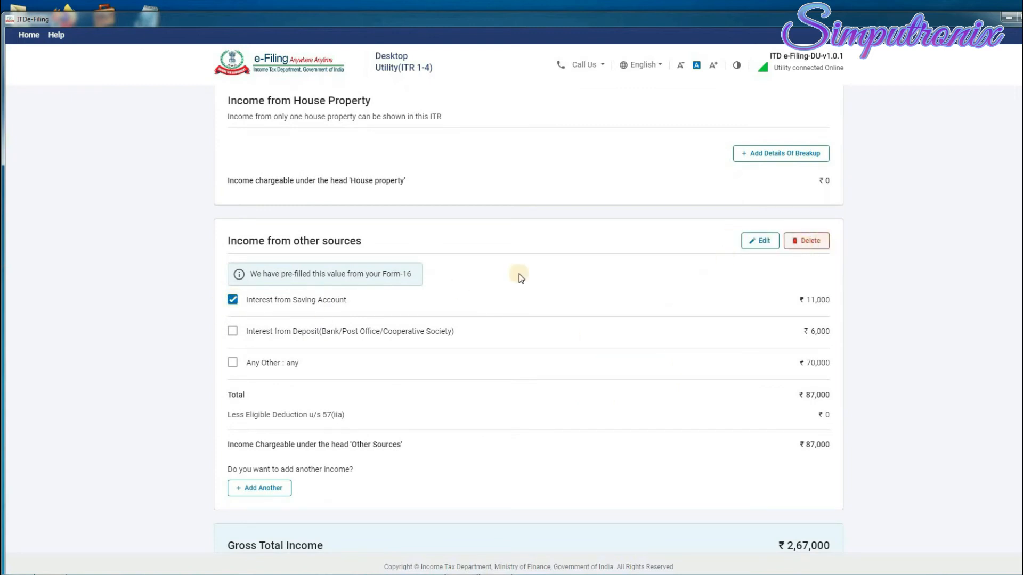
pyautogui.click(233, 301)
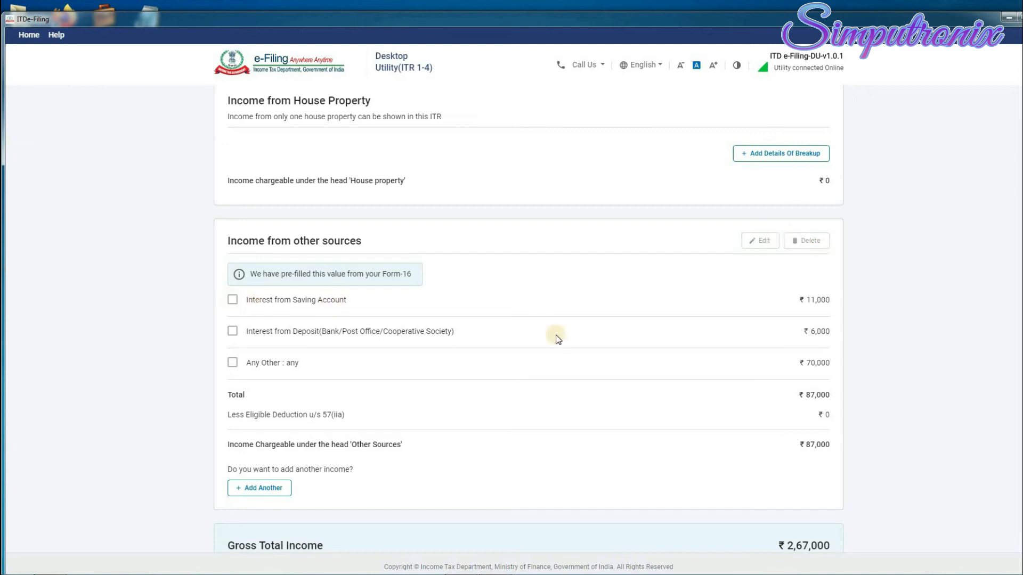
pyautogui.scroll(-3, 655, 342)
pyautogui.scroll(-2, 654, 342)
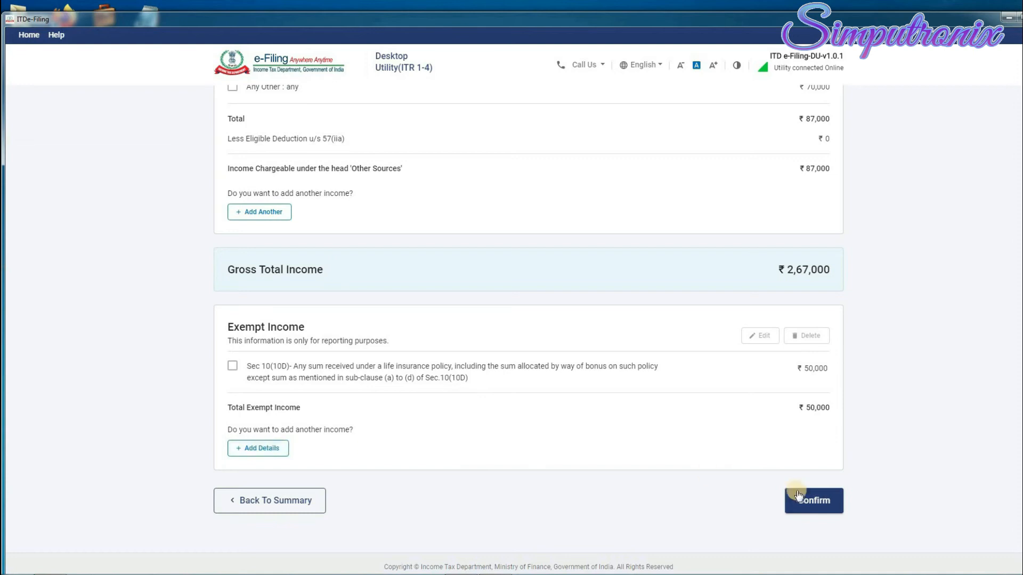
# Confirm Gross Total Income of ₹2,67,000 and go to the Total Deductions questions.
pyautogui.click(819, 506)
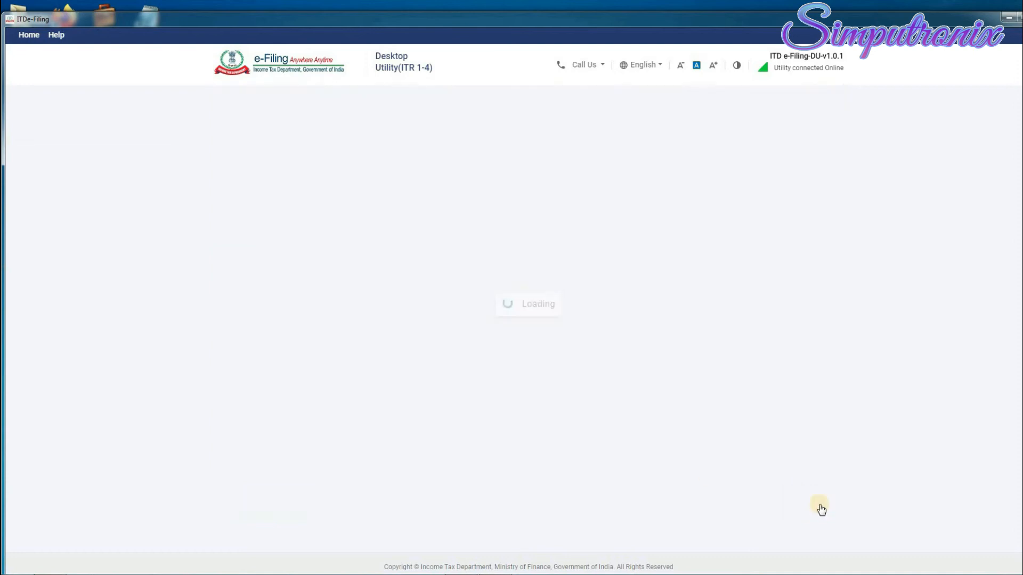
pyautogui.scroll(-2, 865, 386)
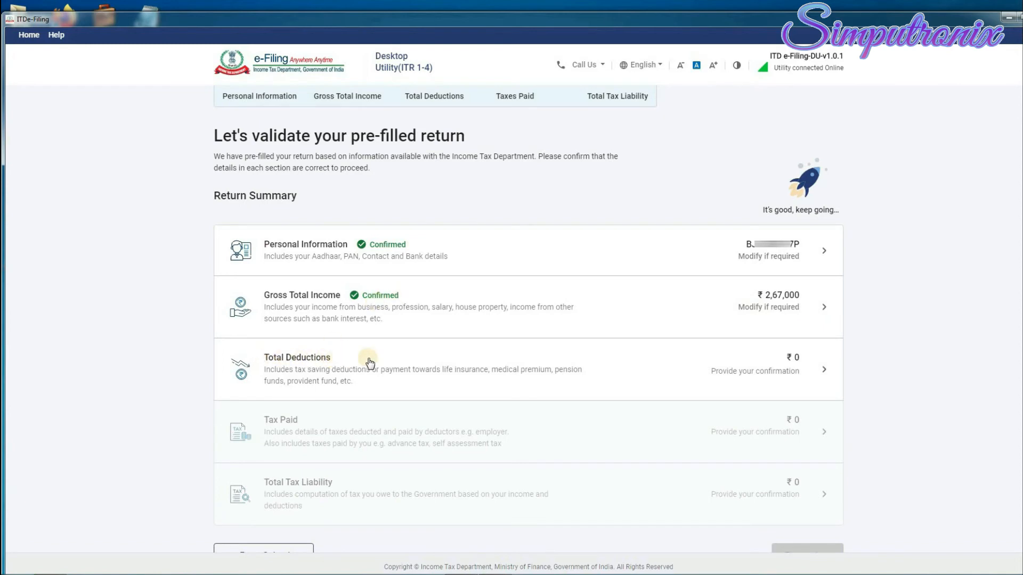
pyautogui.click(824, 370)
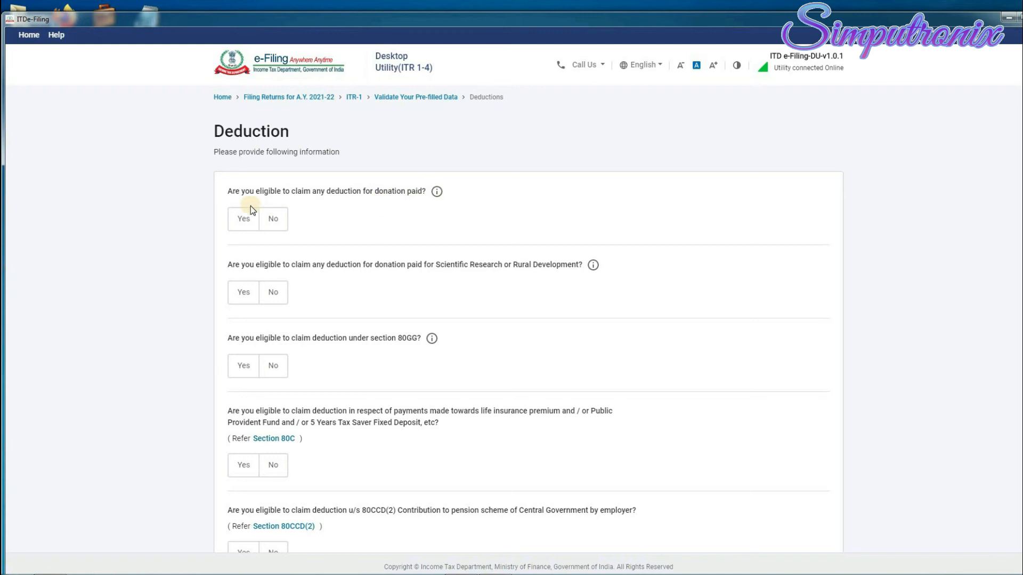
# Answer No to the donation, scientific research donation and 80GG deduction questions.
pyautogui.click(276, 220)
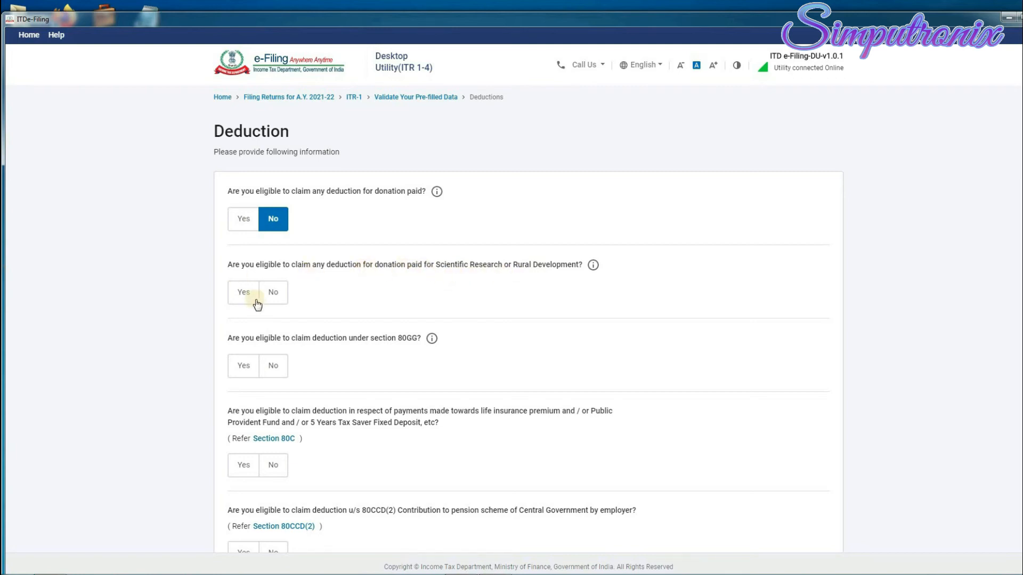
pyautogui.click(280, 294)
pyautogui.scroll(-2, 250, 267)
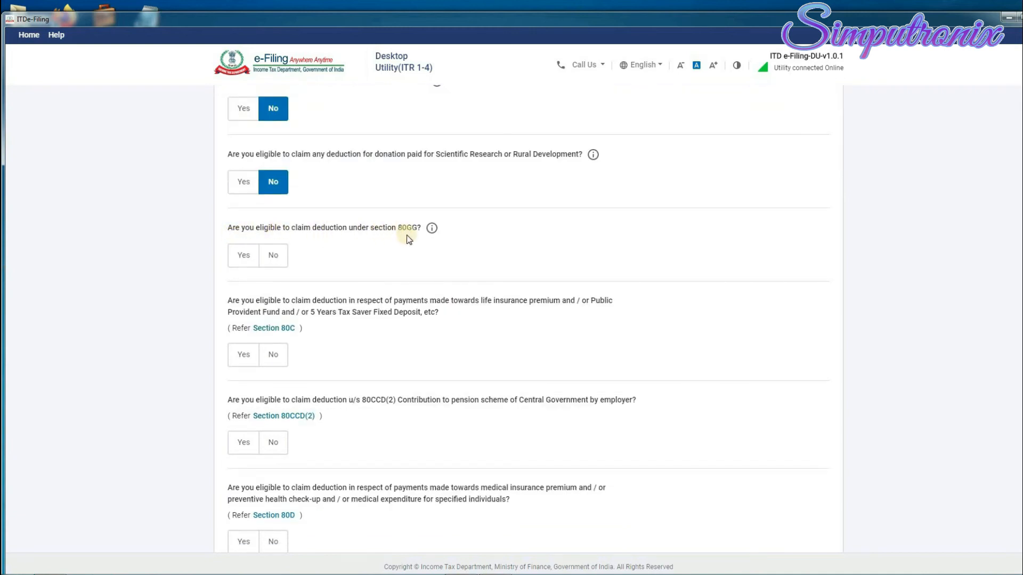
pyautogui.click(277, 262)
pyautogui.scroll(-2, 237, 193)
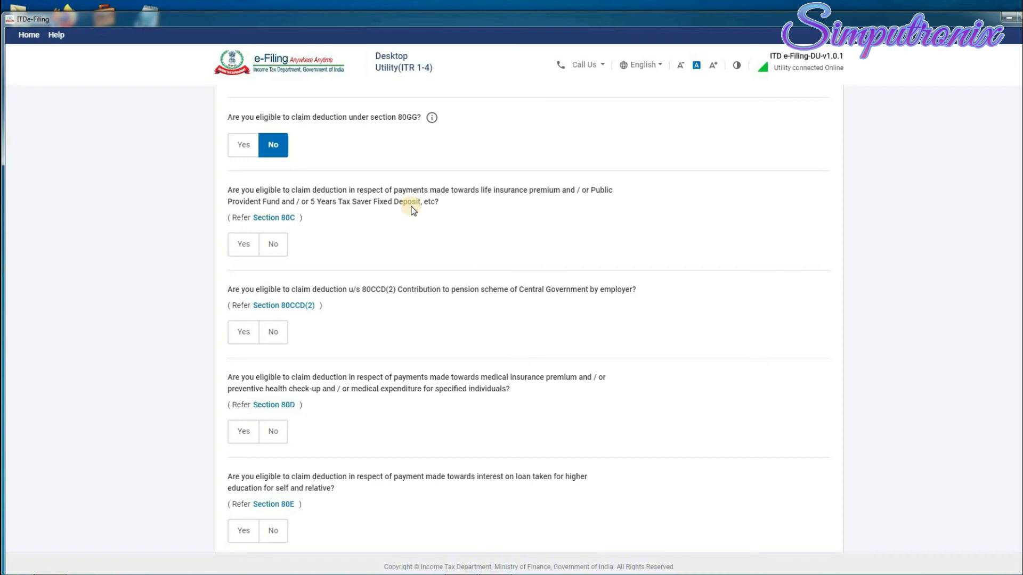
# Claim a deduction of 35,000 under Section 80C.
pyautogui.click(243, 244)
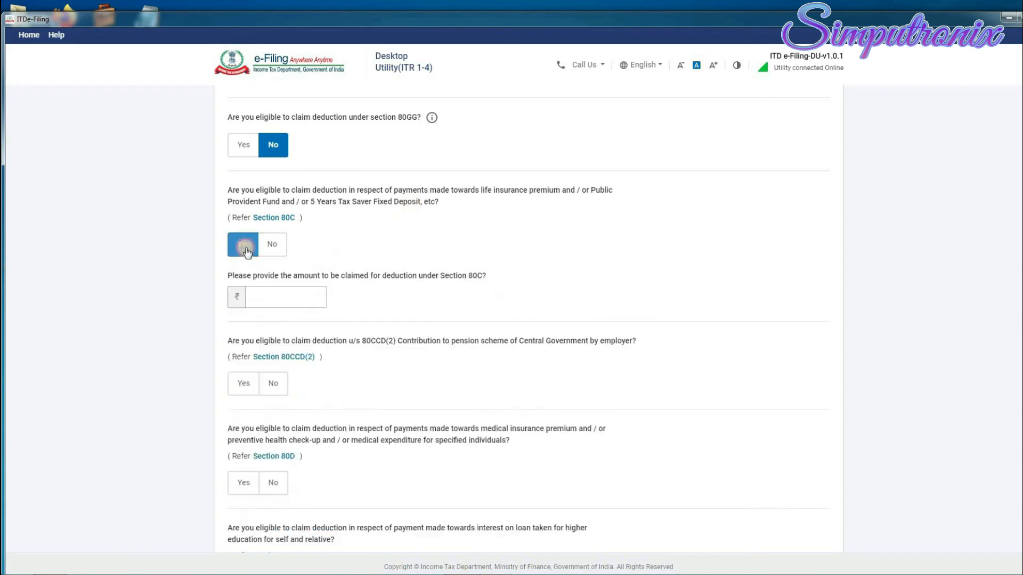
pyautogui.click(298, 302)
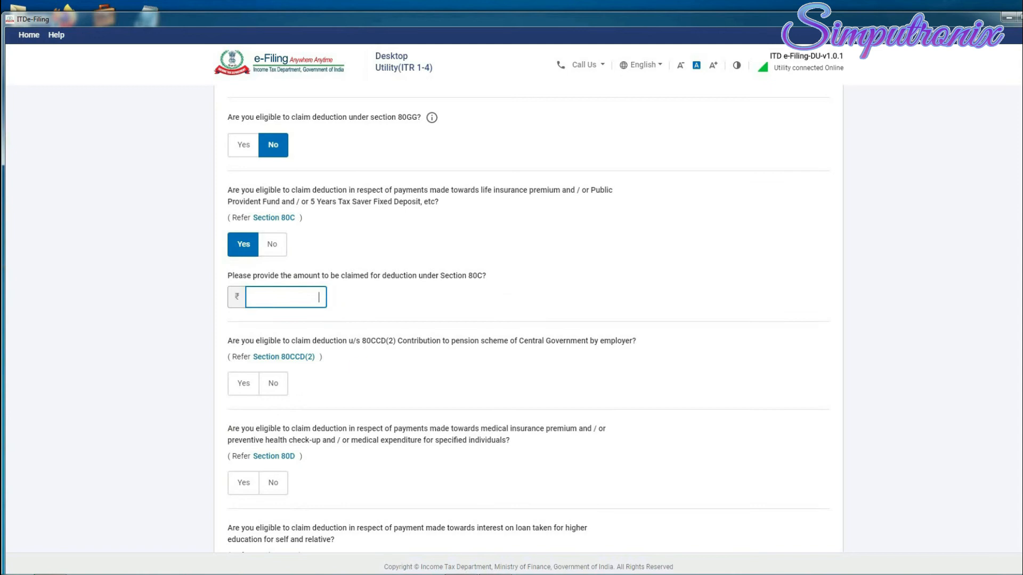
pyautogui.write('350000')
pyautogui.click(332, 302)
# Answer No to the 80CCD(2) employer pension and 80D health insurance questions.
pyautogui.scroll(-1, 311, 383)
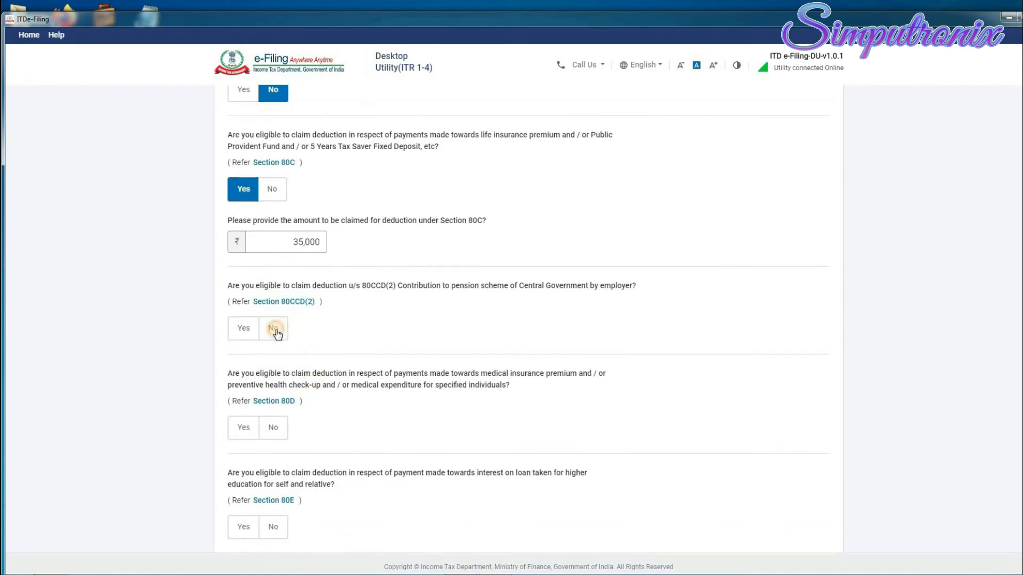
pyautogui.click(275, 330)
pyautogui.click(245, 432)
pyautogui.scroll(-1, 270, 435)
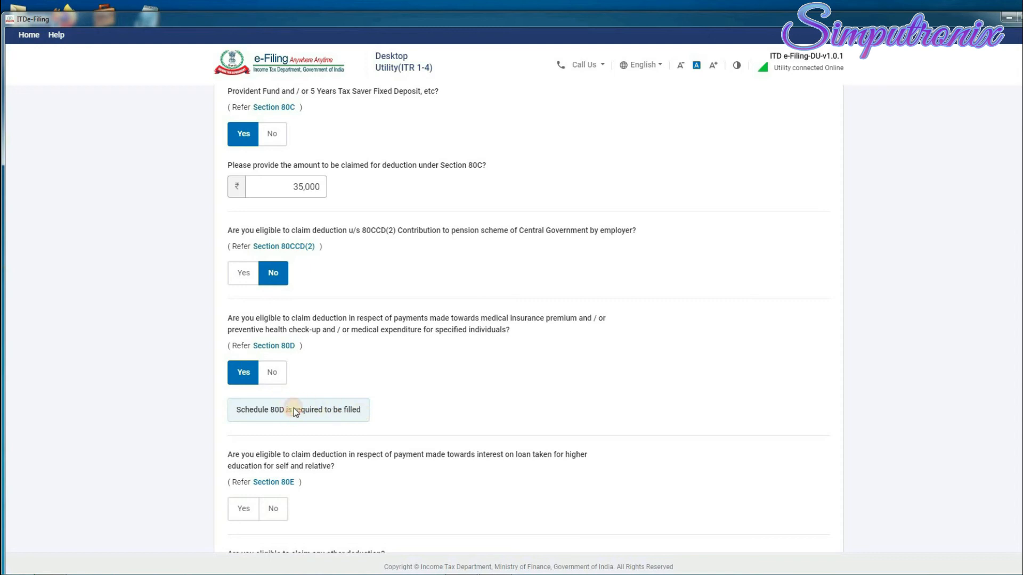
pyautogui.click(272, 373)
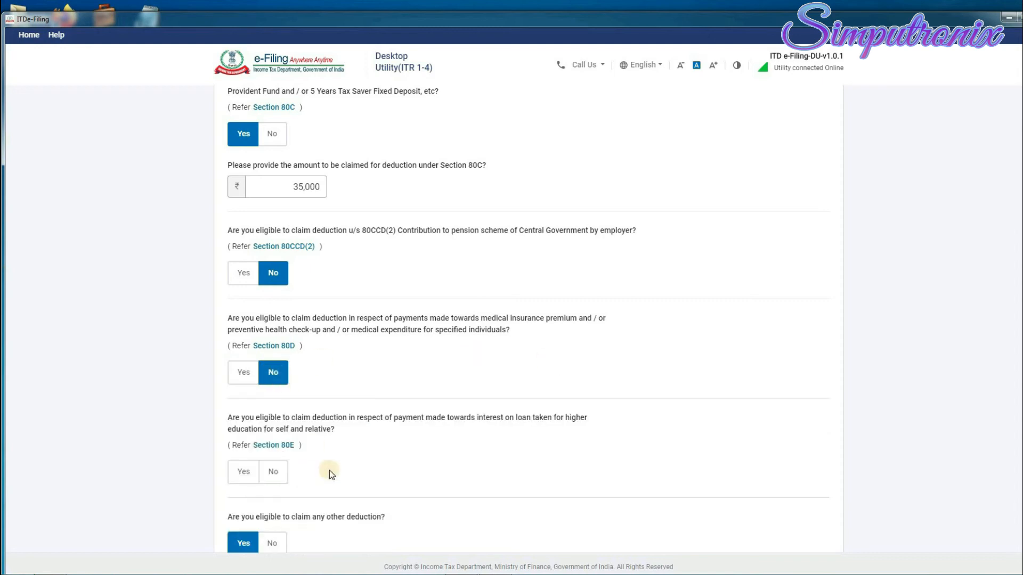
pyautogui.scroll(-2, 325, 424)
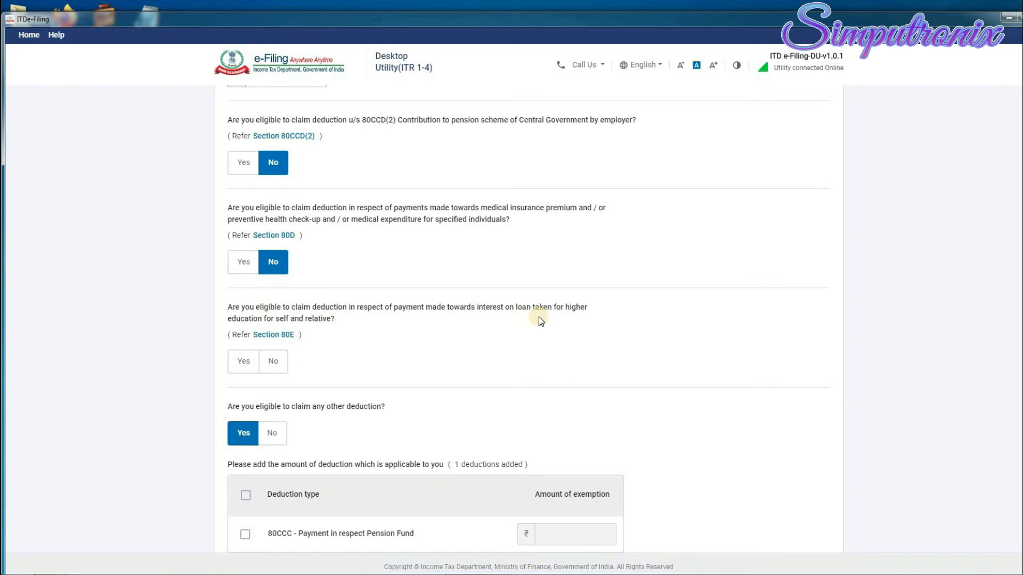
# Answer No to the 80E education loan deduction question.
pyautogui.click(273, 362)
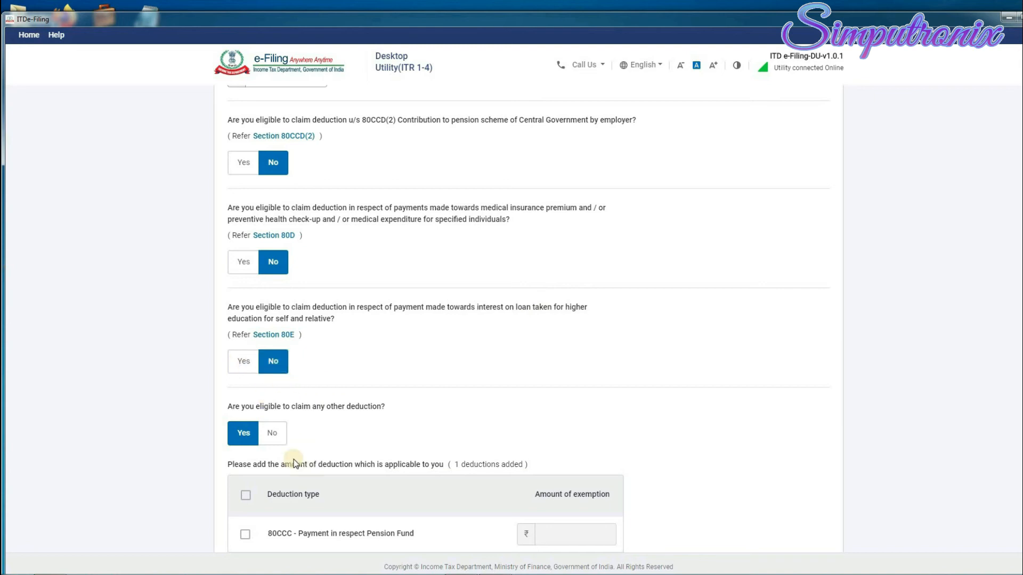
pyautogui.scroll(-2, 245, 412)
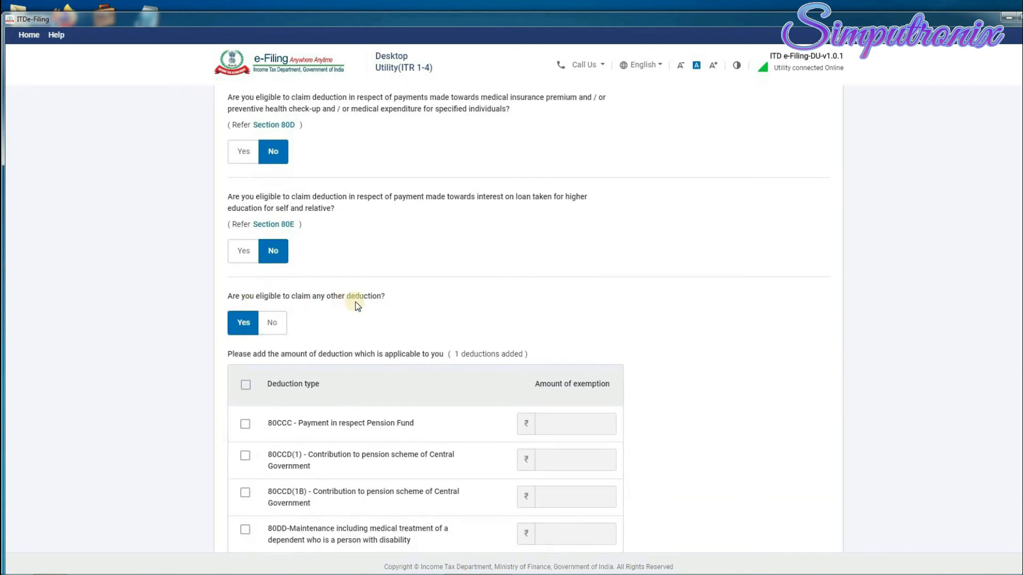
pyautogui.scroll(-2, 418, 359)
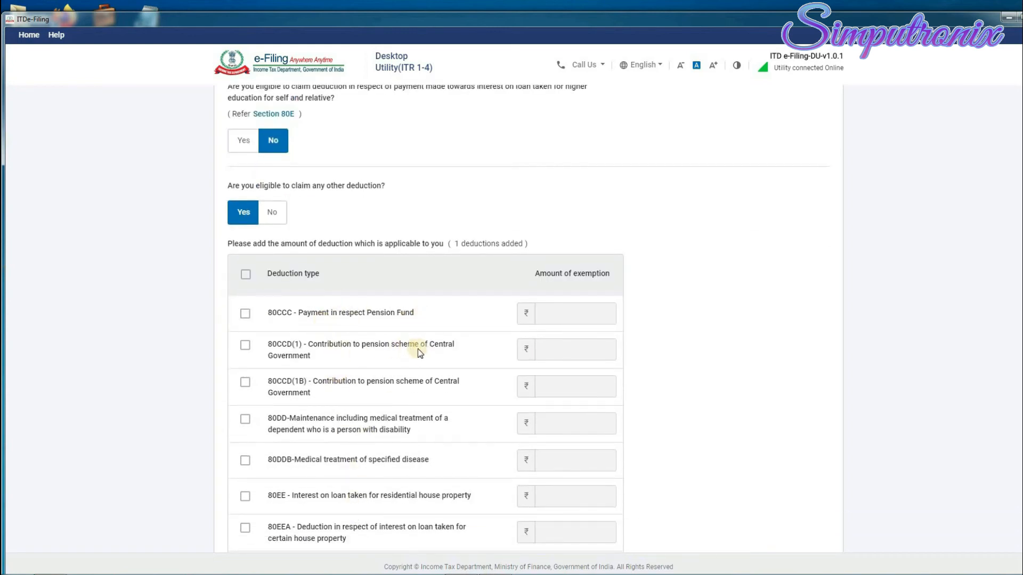
pyautogui.scroll(-1, 446, 349)
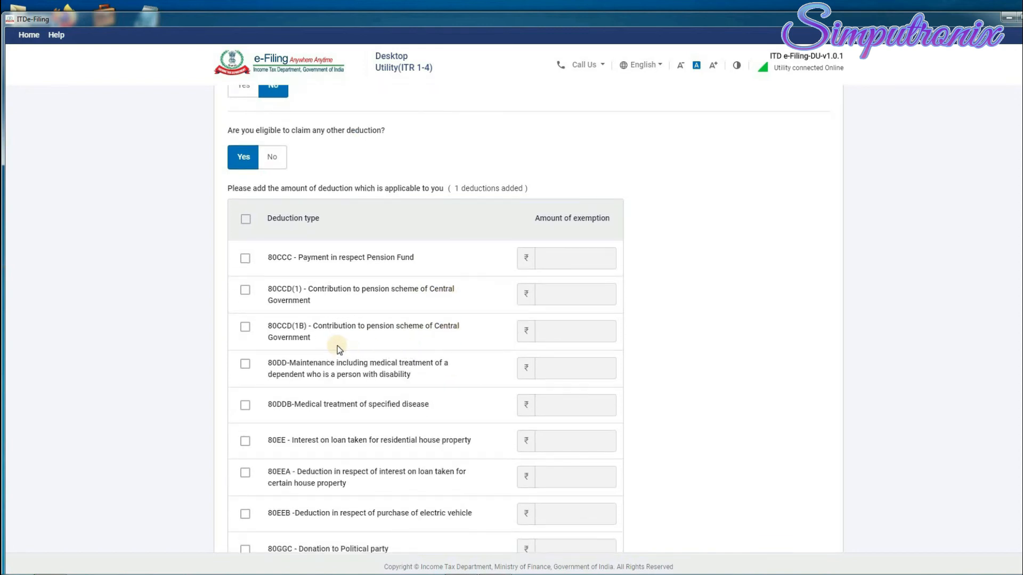
pyautogui.scroll(-1, 354, 341)
pyautogui.scroll(-1, 384, 319)
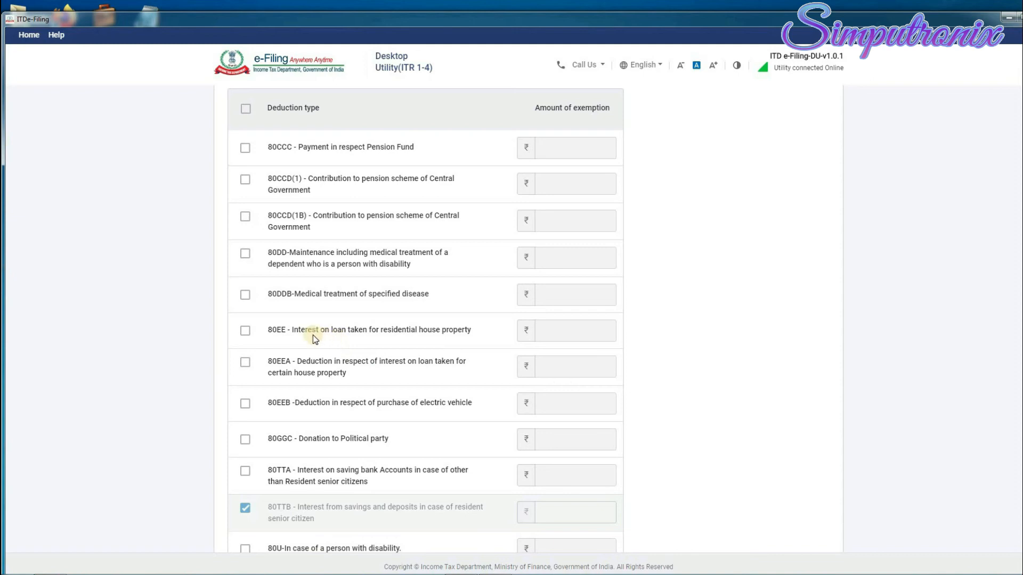
pyautogui.scroll(-1, 357, 369)
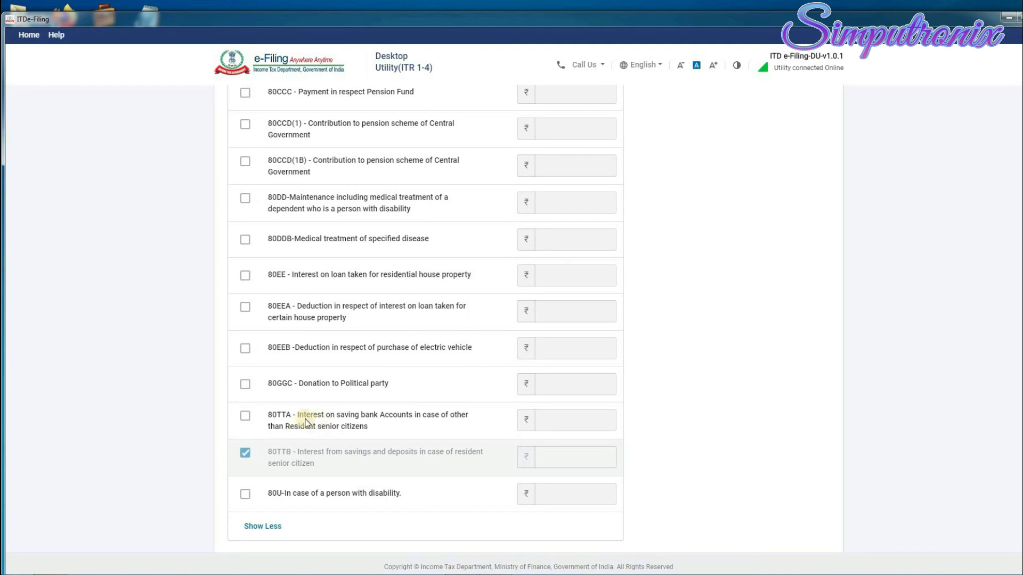
# Claim 10,000 under 80TTA savings interest and continue to the deductions review.
pyautogui.click(245, 416)
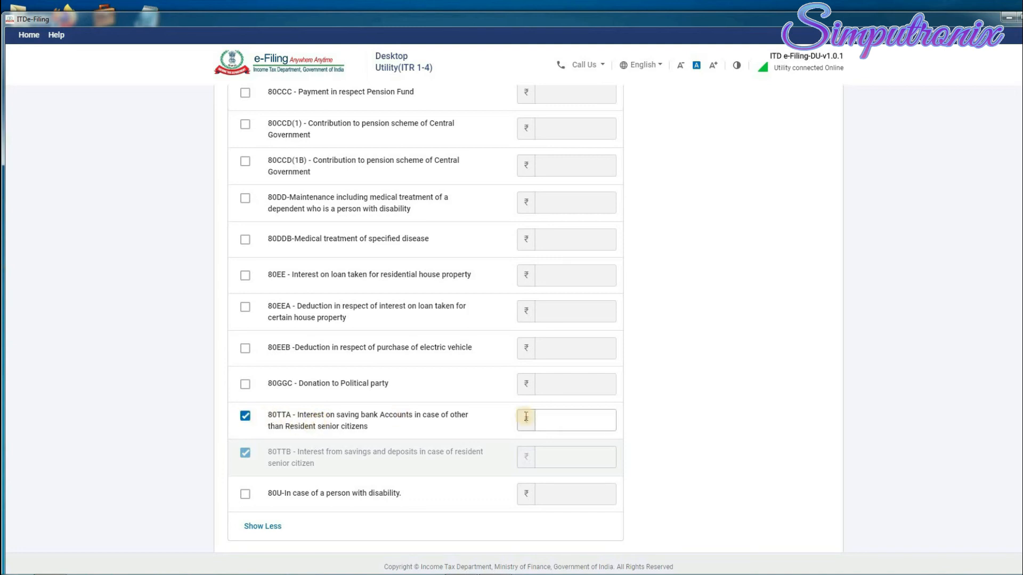
pyautogui.click(576, 419)
pyautogui.write('100000')
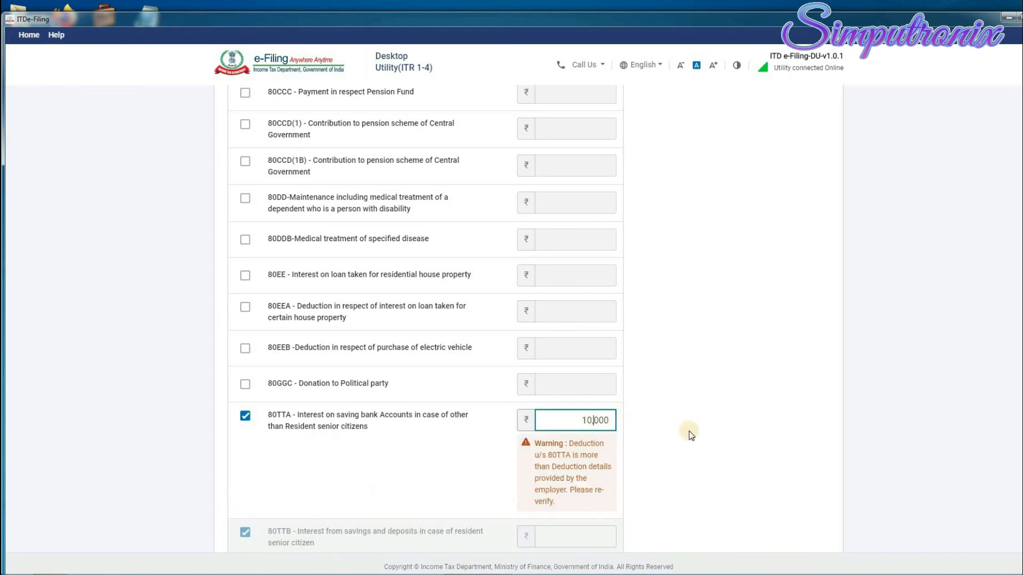
pyautogui.click(689, 432)
pyautogui.scroll(-3, 688, 430)
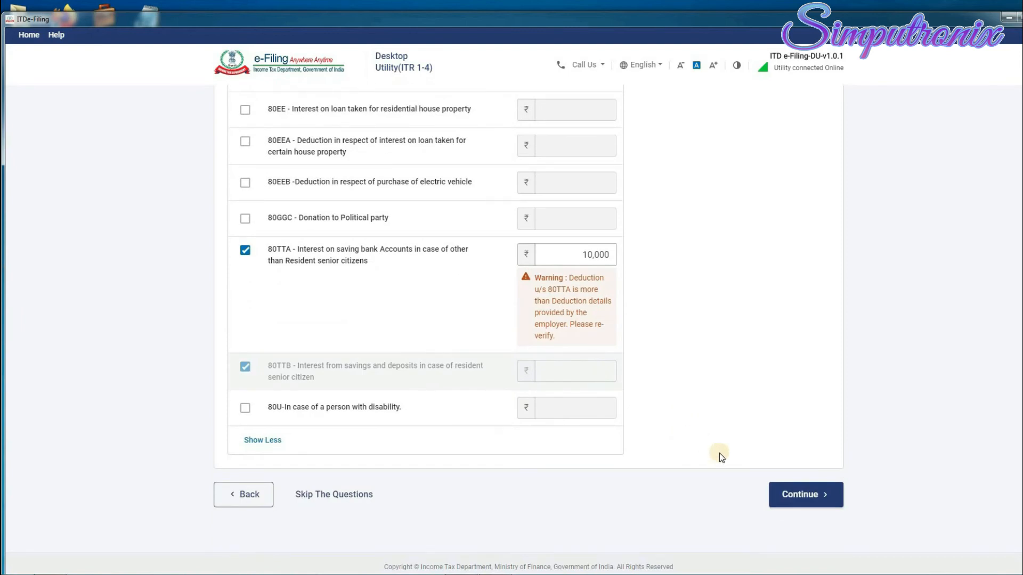
pyautogui.click(799, 494)
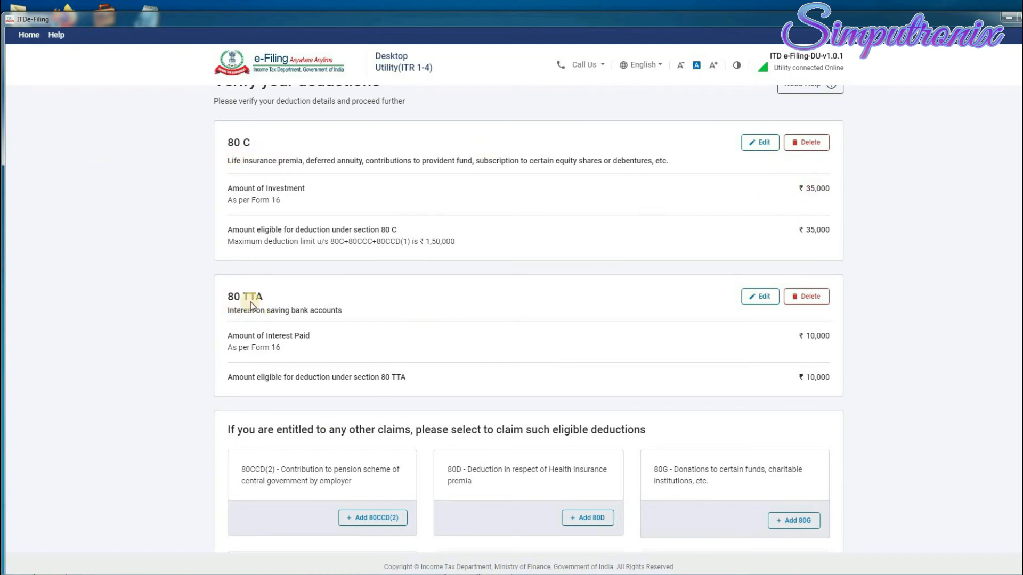
# Confirm the 80C ₹35,000 and 80TTA ₹10,000 deductions, totalling ₹45,000.
pyautogui.scroll(-2, 634, 426)
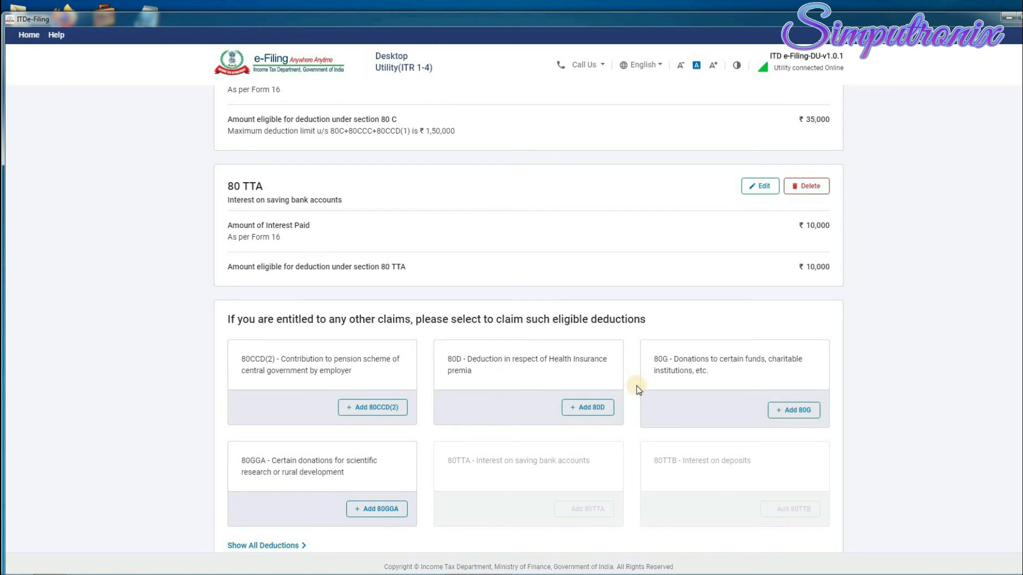
pyautogui.scroll(-4, 639, 390)
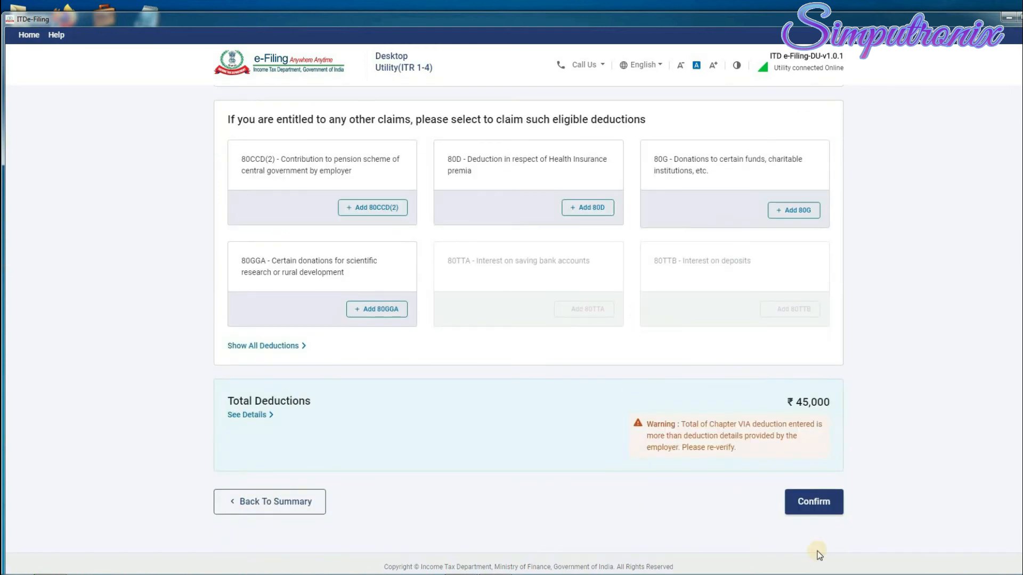
pyautogui.scroll(1, 730, 386)
pyautogui.scroll(3, 731, 386)
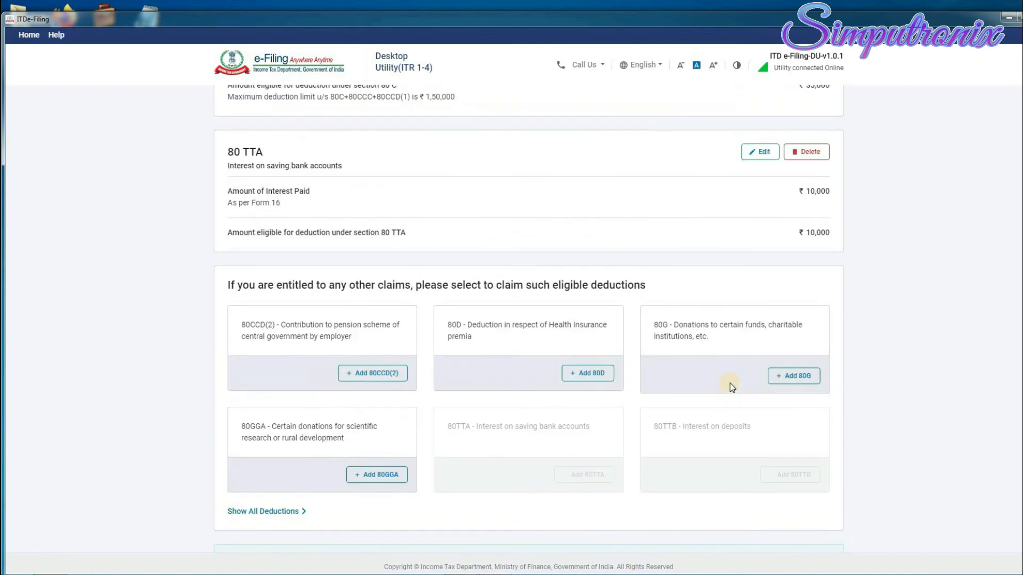
pyautogui.scroll(-4, 731, 384)
pyautogui.click(818, 508)
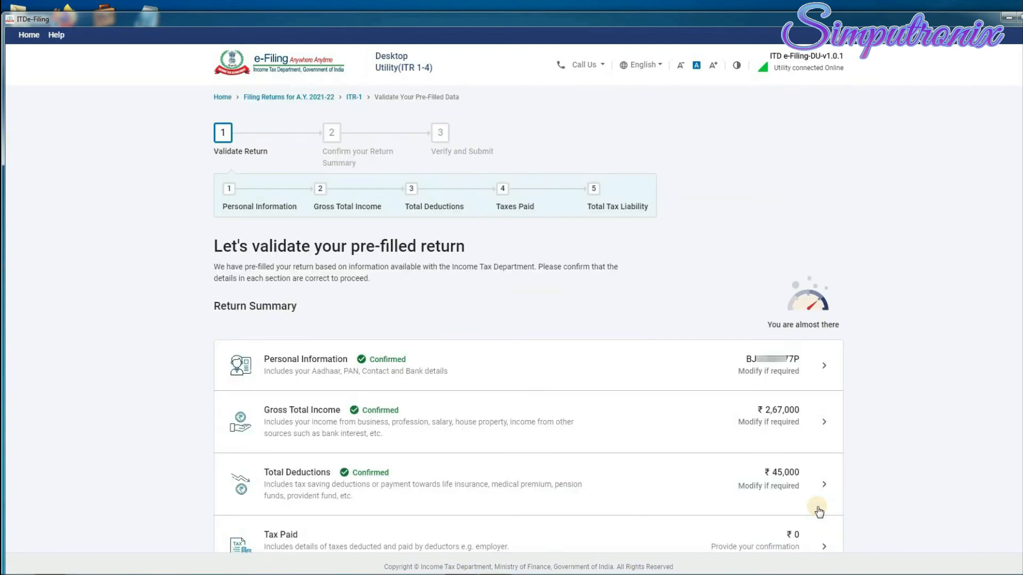
pyautogui.scroll(-2, 790, 420)
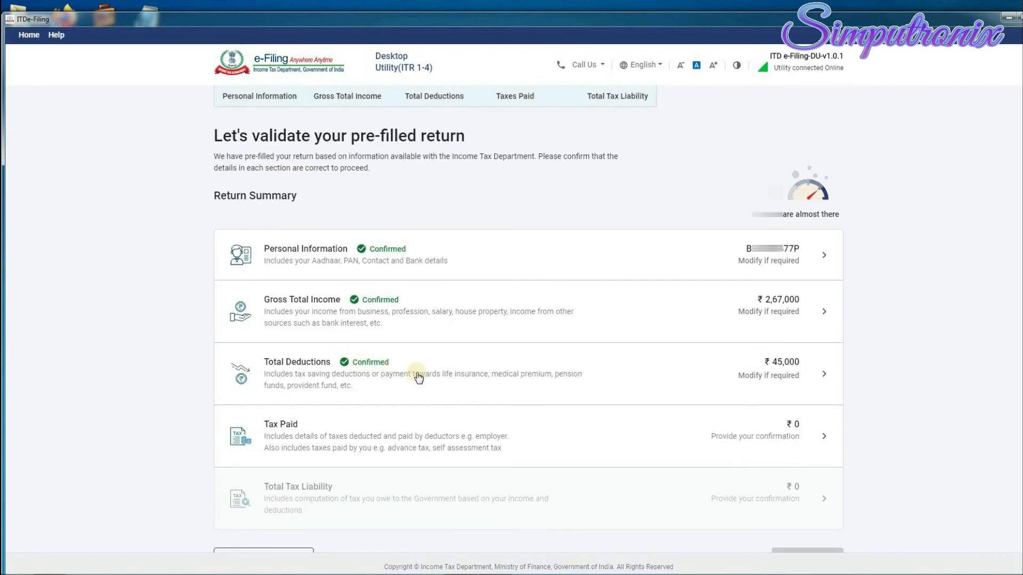
pyautogui.scroll(-1, 373, 375)
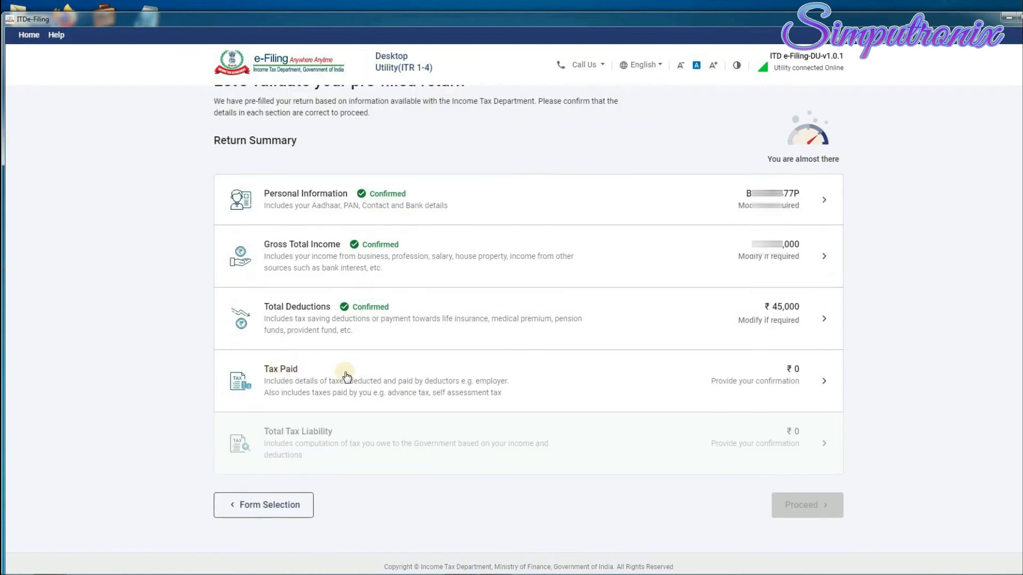
# Open the Tax Paid details showing ₹0 and confirm them.
pyautogui.click(823, 382)
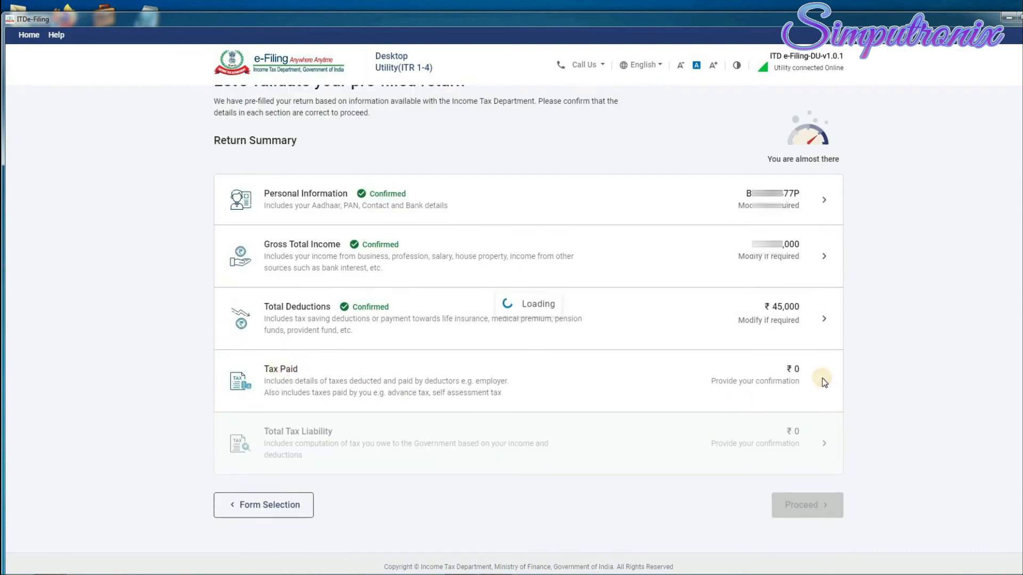
pyautogui.scroll(-2, 751, 303)
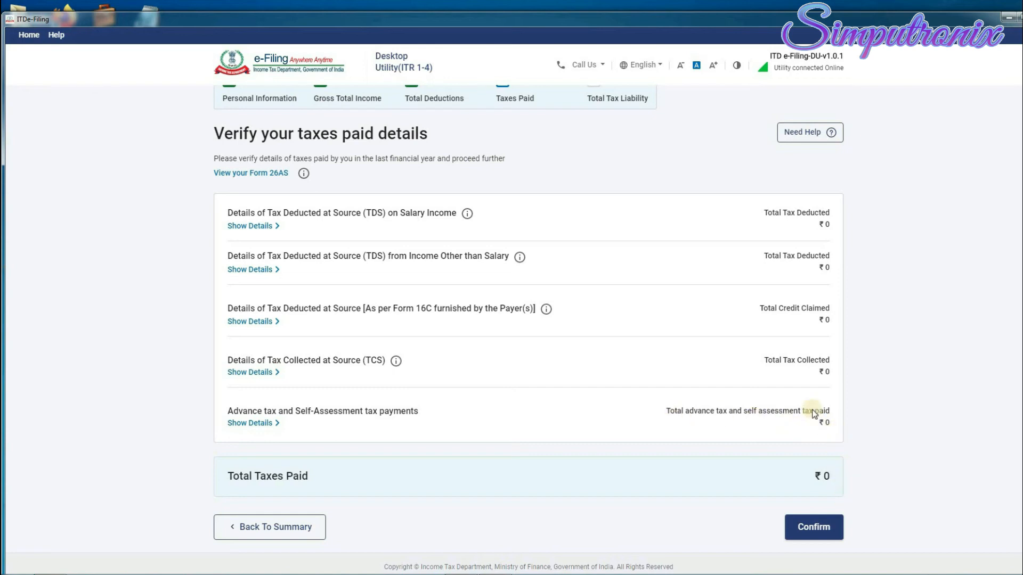
pyautogui.click(819, 531)
pyautogui.scroll(-1, 364, 374)
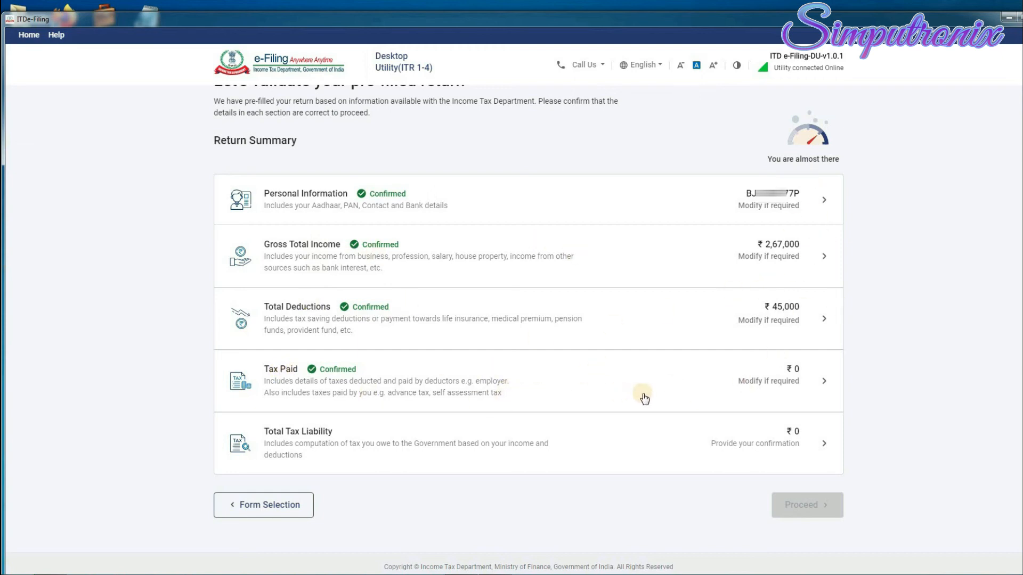
# Review the tax liability showing ₹0 tax, fee and interest, then return to the Return Summary.
pyautogui.click(825, 444)
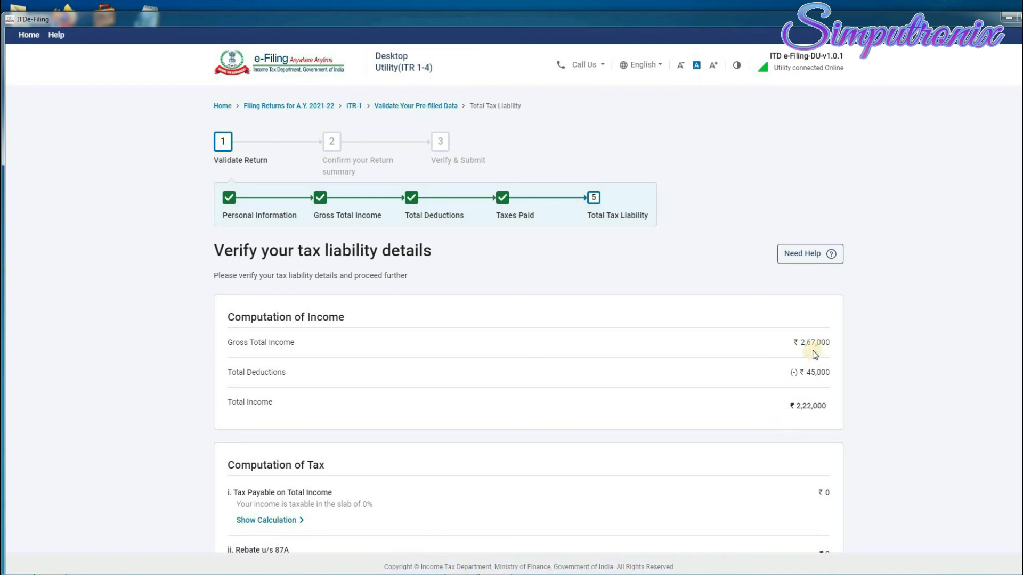
pyautogui.scroll(-1, 808, 418)
pyautogui.scroll(-2, 808, 412)
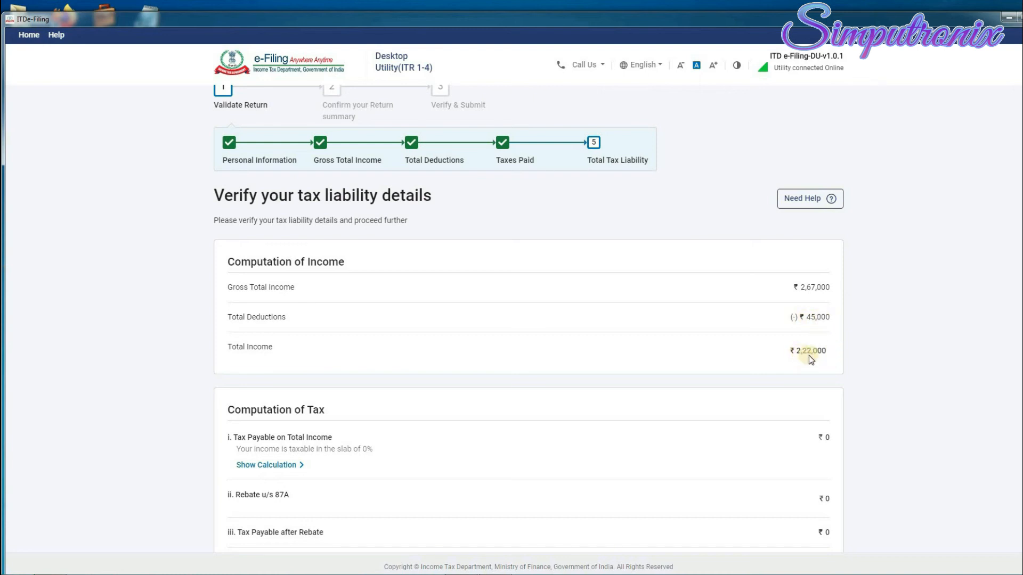
pyautogui.scroll(-6, 809, 355)
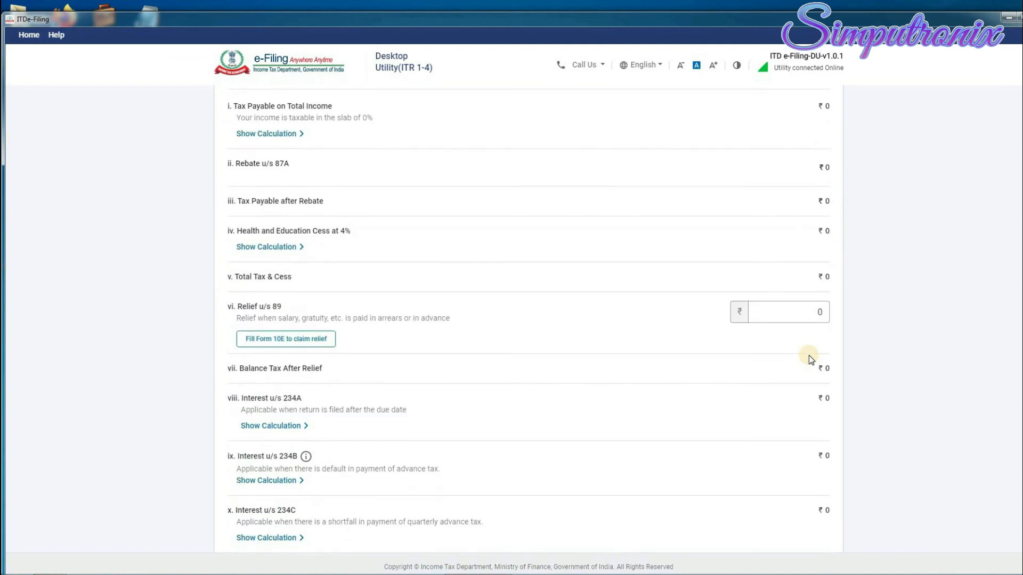
pyautogui.scroll(-4, 805, 395)
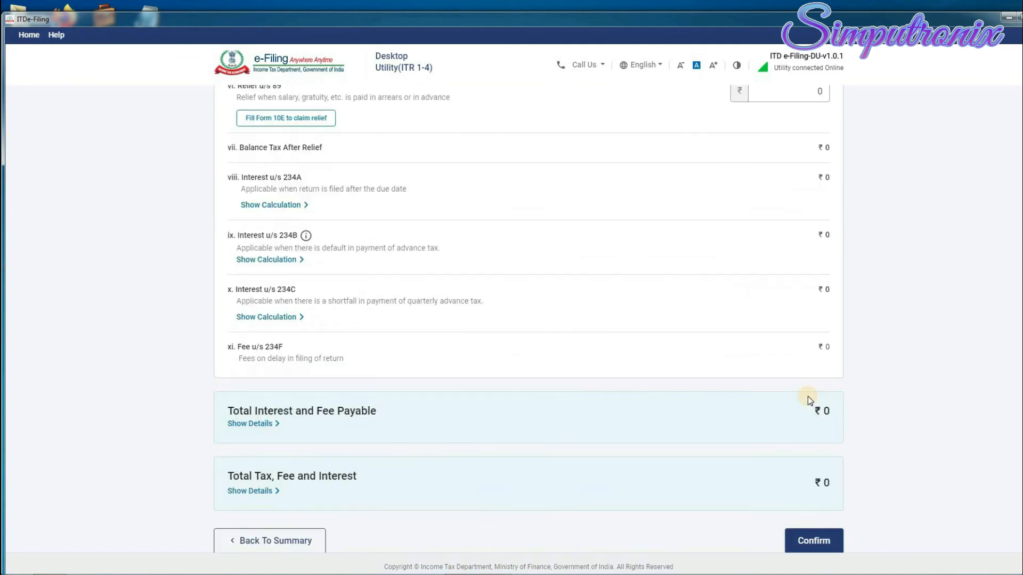
pyautogui.scroll(10, 569, 310)
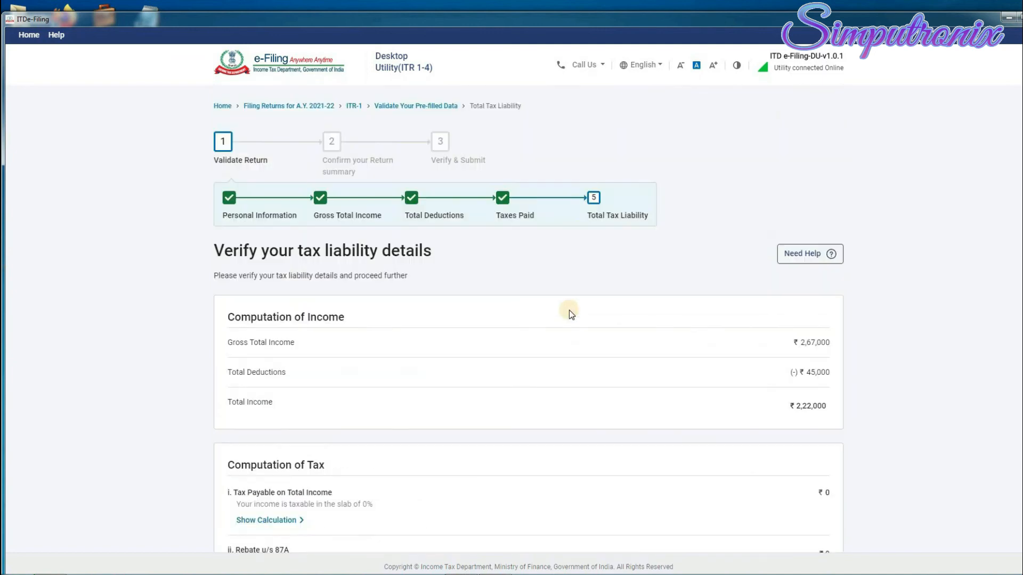
pyautogui.scroll(-10, 667, 475)
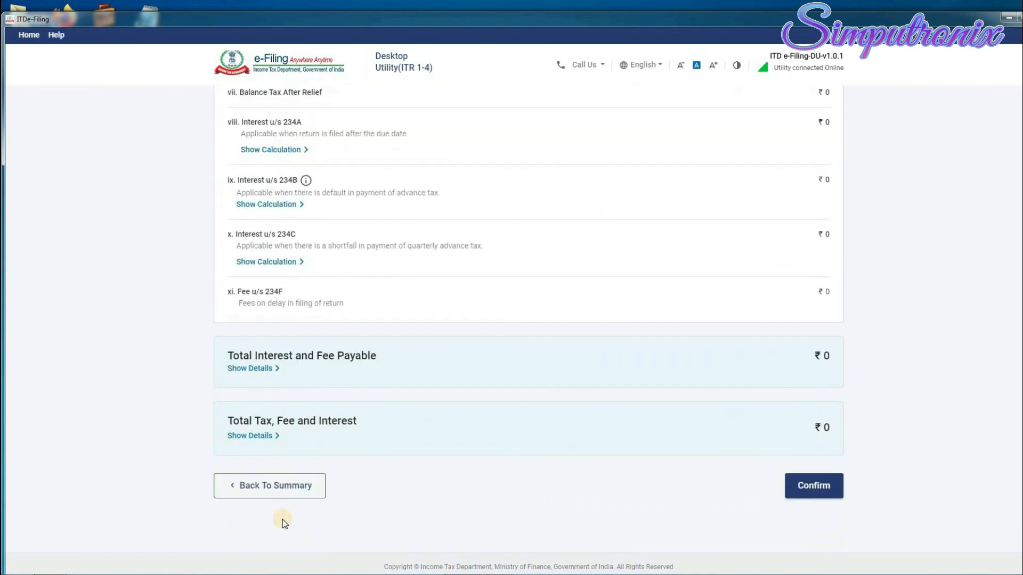
pyautogui.click(275, 486)
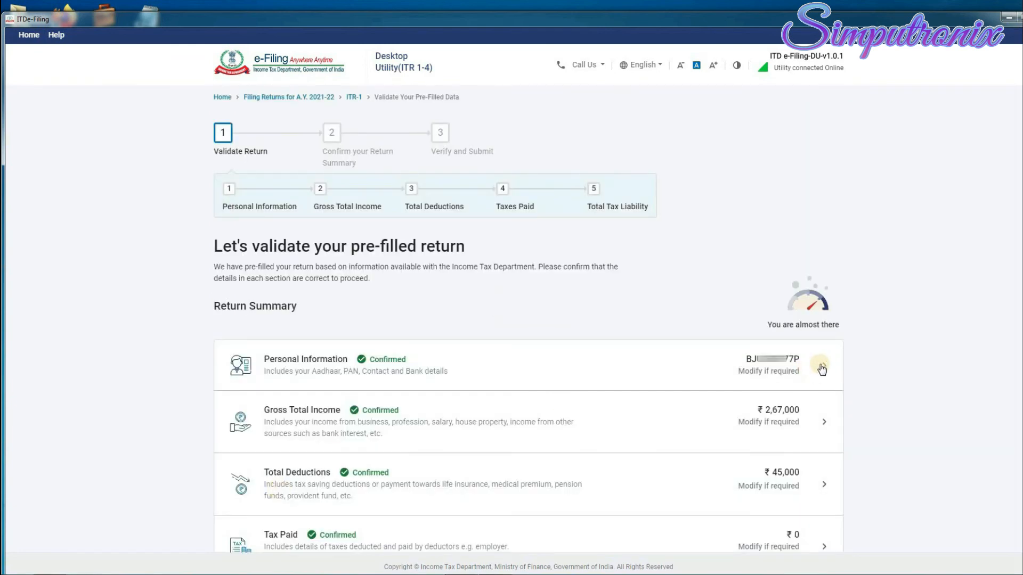
# Change the section 17(1) salary to 2,80,000 and save the salary income.
pyautogui.click(824, 421)
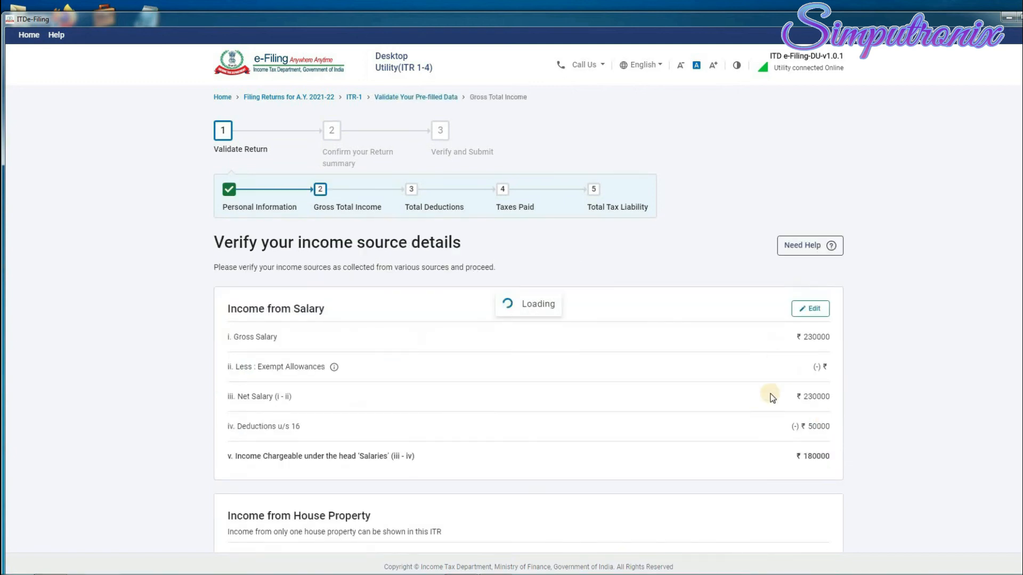
pyautogui.click(815, 310)
pyautogui.click(799, 260)
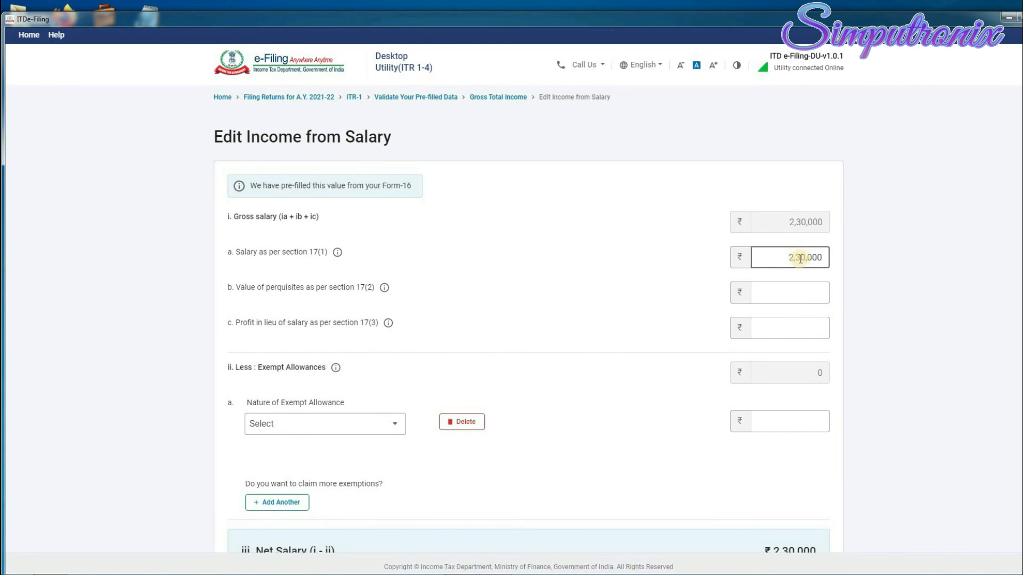
pyautogui.press('BackSpace')
pyautogui.write('8')
pyautogui.press('Tab')
pyautogui.click(767, 421)
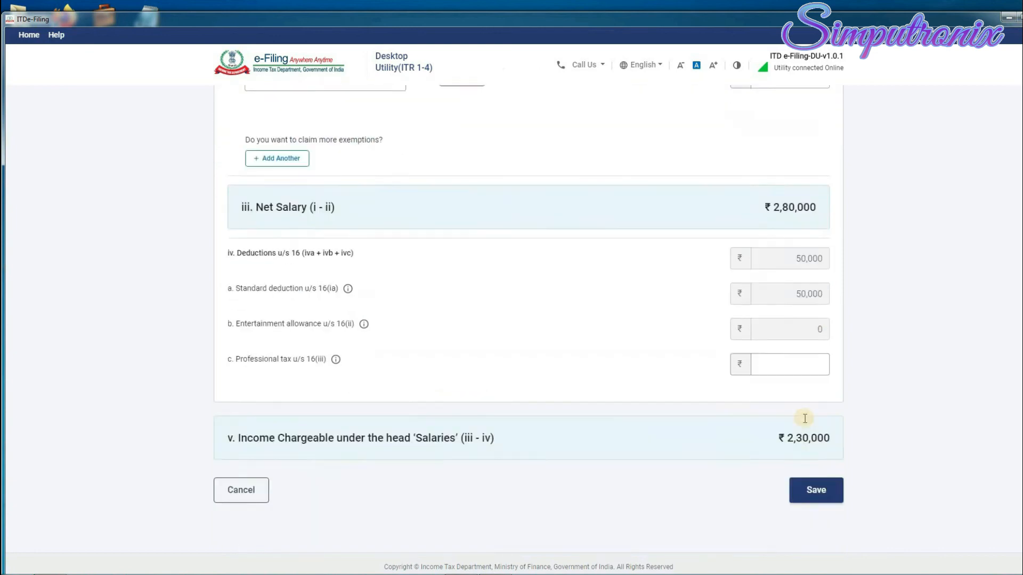
pyautogui.scroll(-5, 785, 413)
pyautogui.click(819, 468)
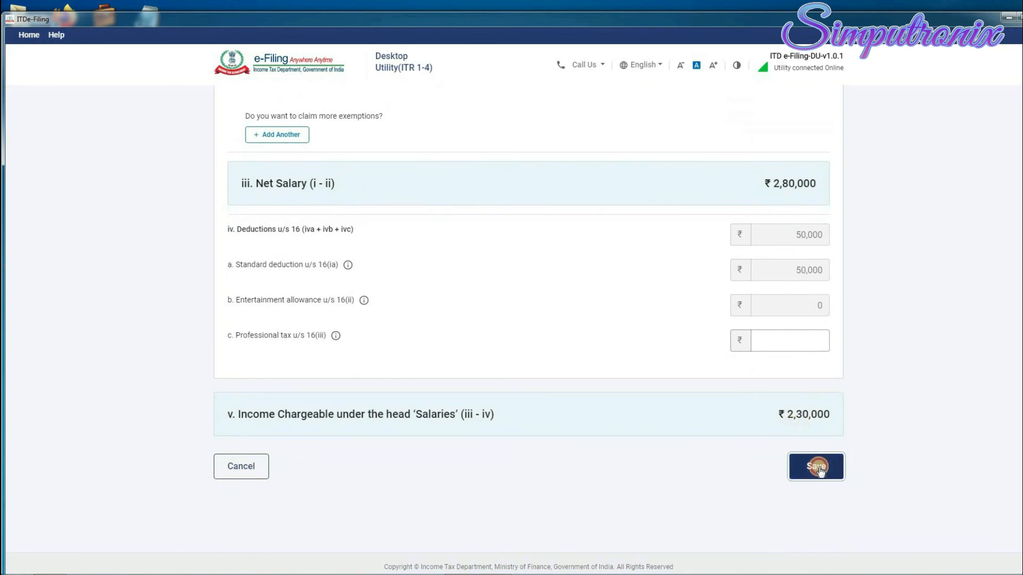
# Confirm the Gross Total Income of ₹3,17,000.
pyautogui.scroll(-3, 844, 384)
pyautogui.scroll(-5, 843, 385)
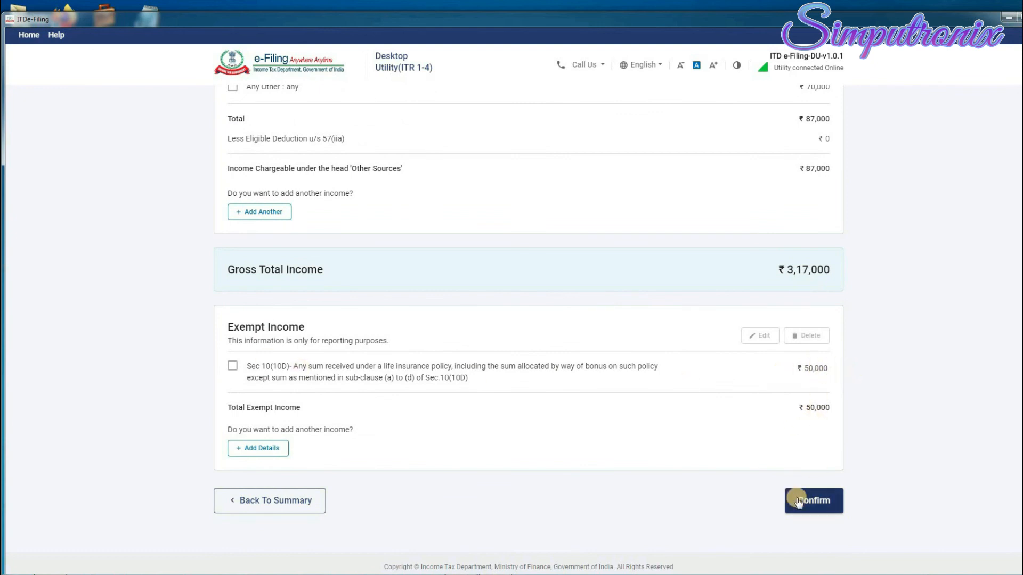
pyautogui.click(826, 504)
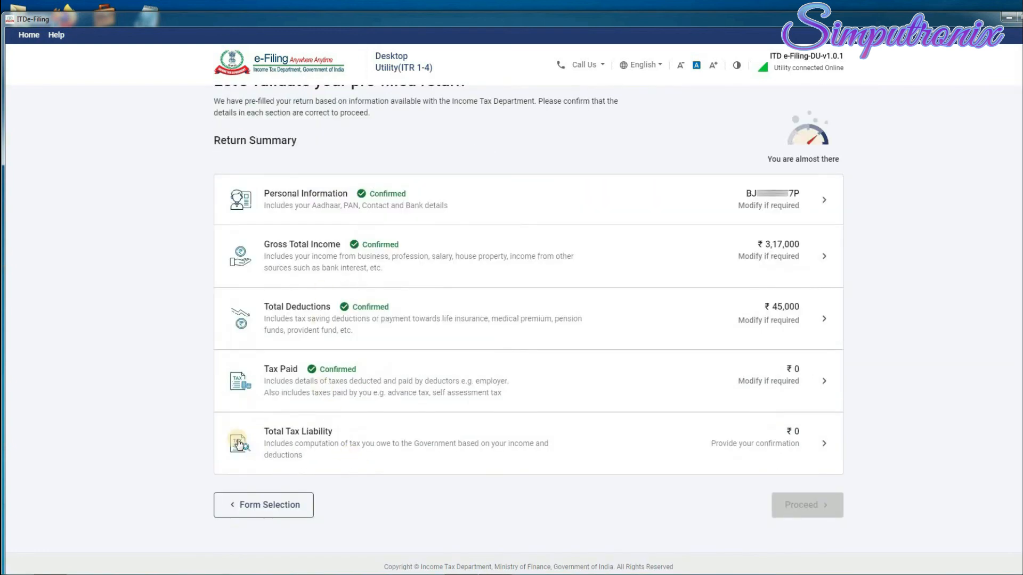
# Review the tax computation and confirm the zero Total Tax Liability, then proceed from the summary.
pyautogui.click(825, 445)
pyautogui.scroll(-3, 834, 337)
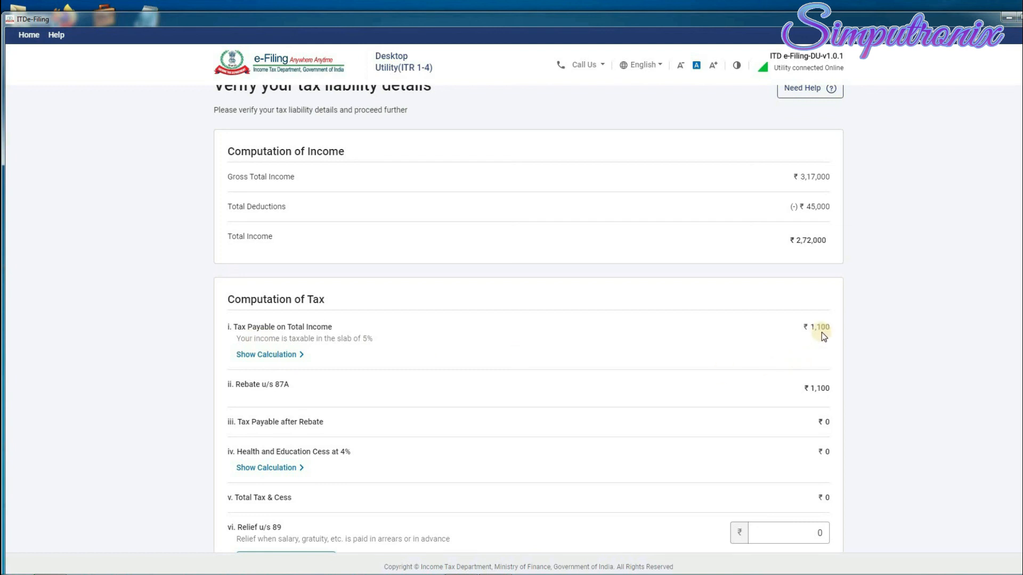
pyautogui.scroll(-1, 821, 331)
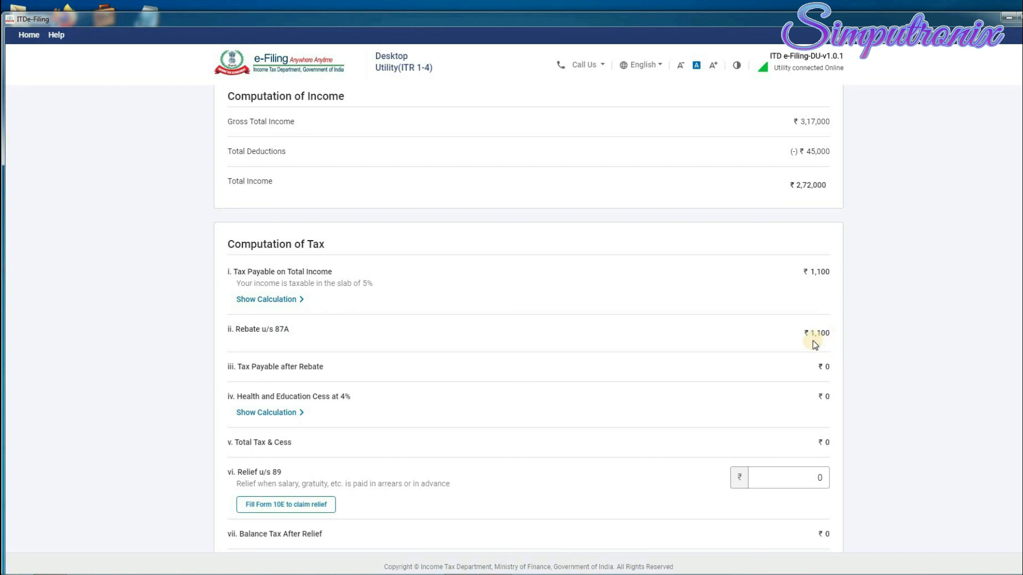
pyautogui.scroll(-6, 693, 352)
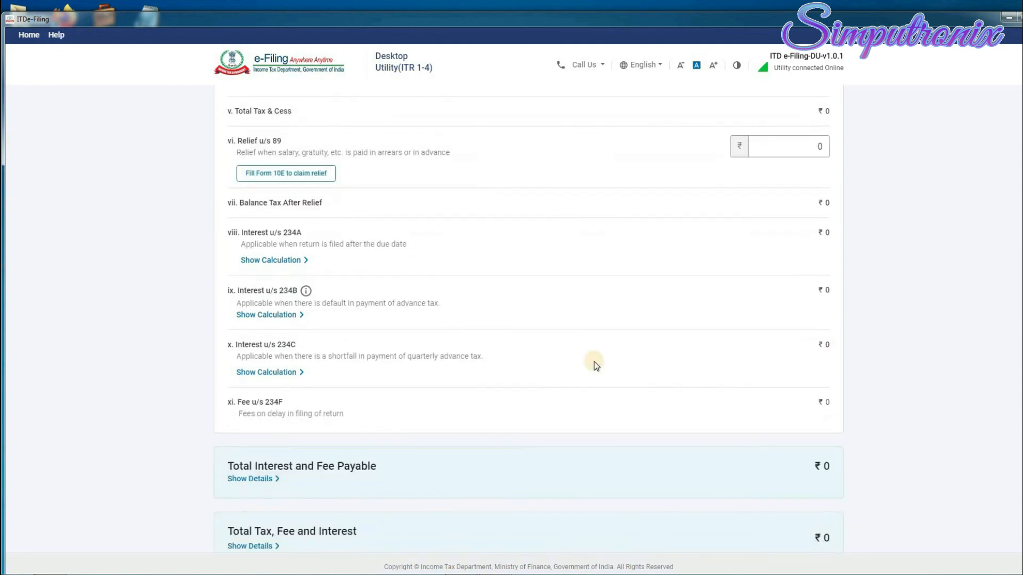
pyautogui.scroll(5, 826, 253)
pyautogui.scroll(-6, 823, 286)
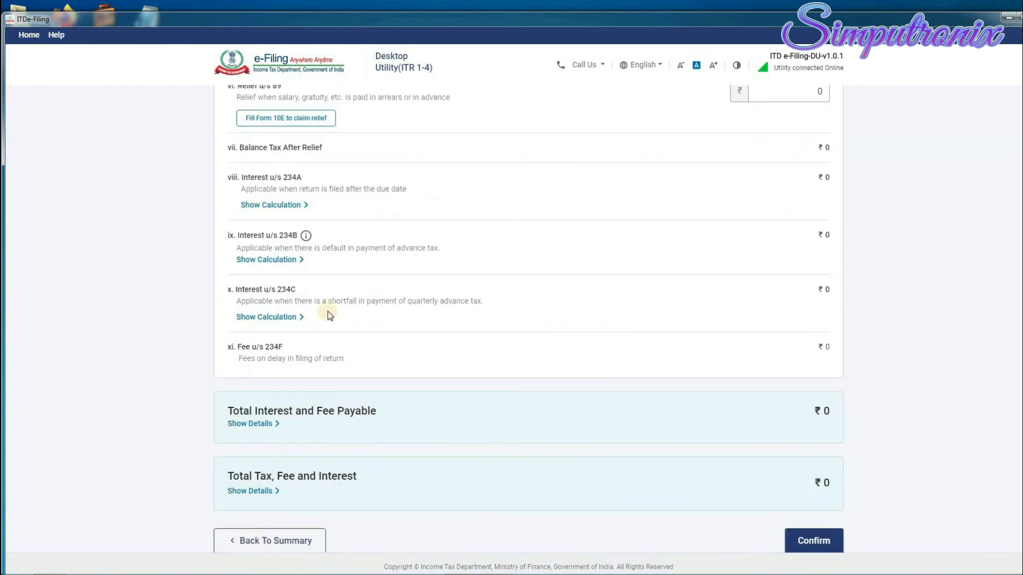
pyautogui.scroll(-2, 790, 327)
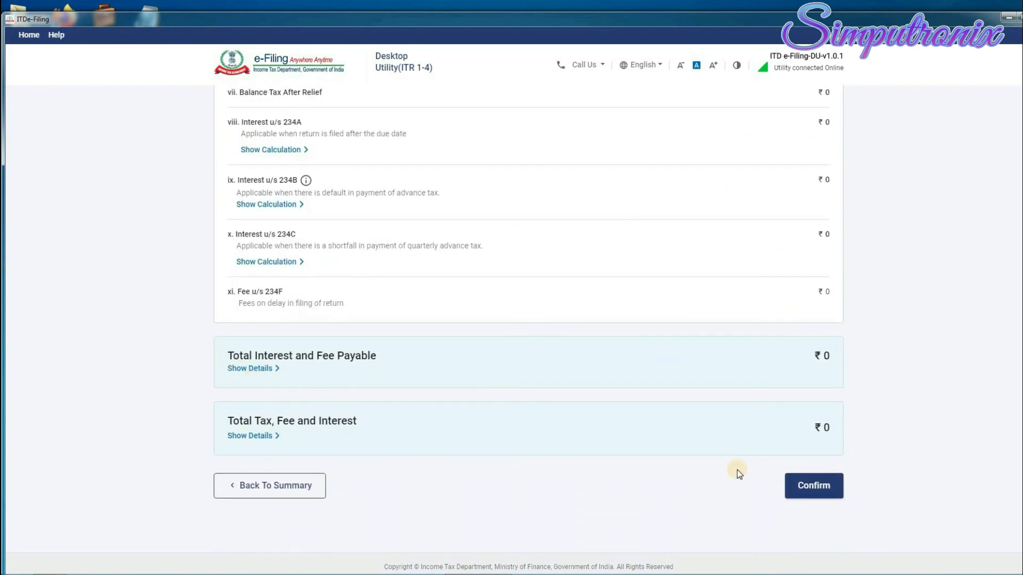
pyautogui.click(817, 489)
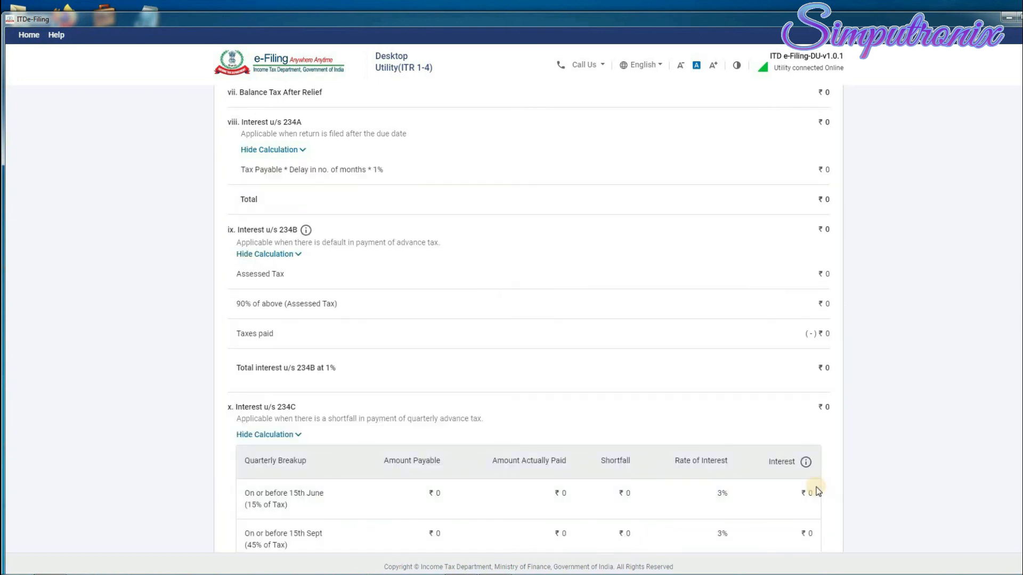
pyautogui.scroll(-3, 823, 406)
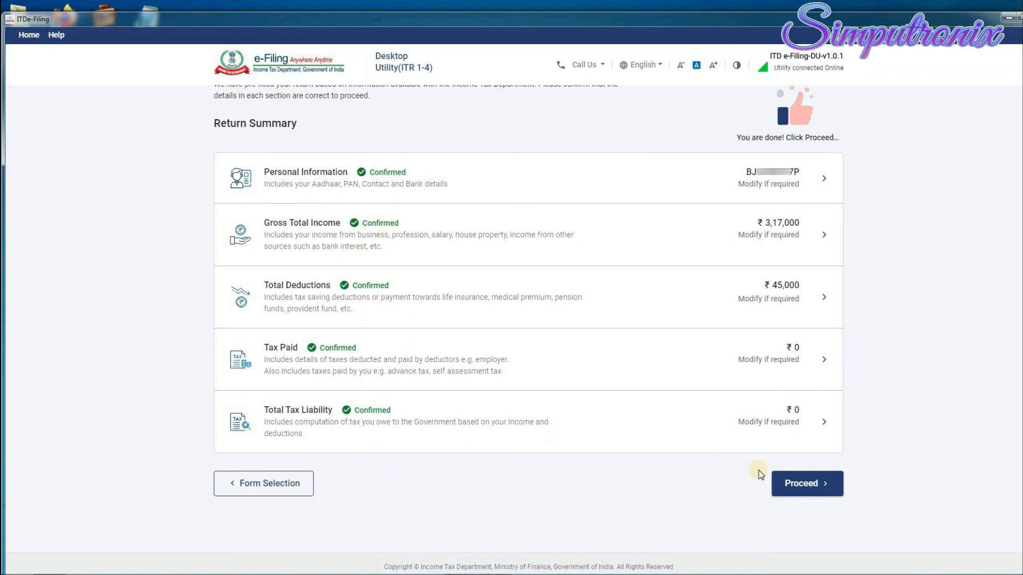
pyautogui.click(823, 486)
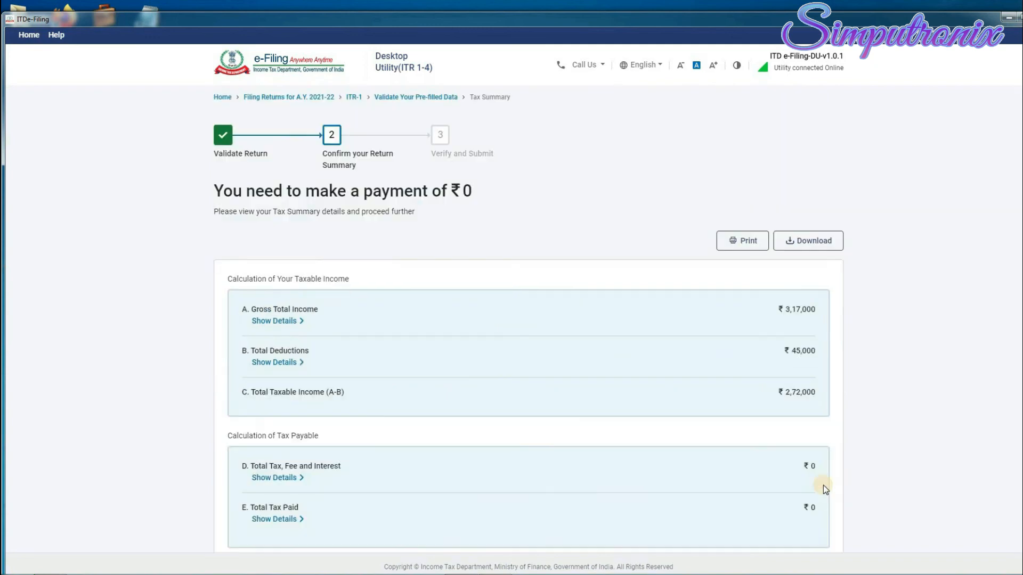
# Move on from the confirmed return summary to preview and submit.
pyautogui.scroll(-3, 723, 327)
pyautogui.scroll(5, 740, 318)
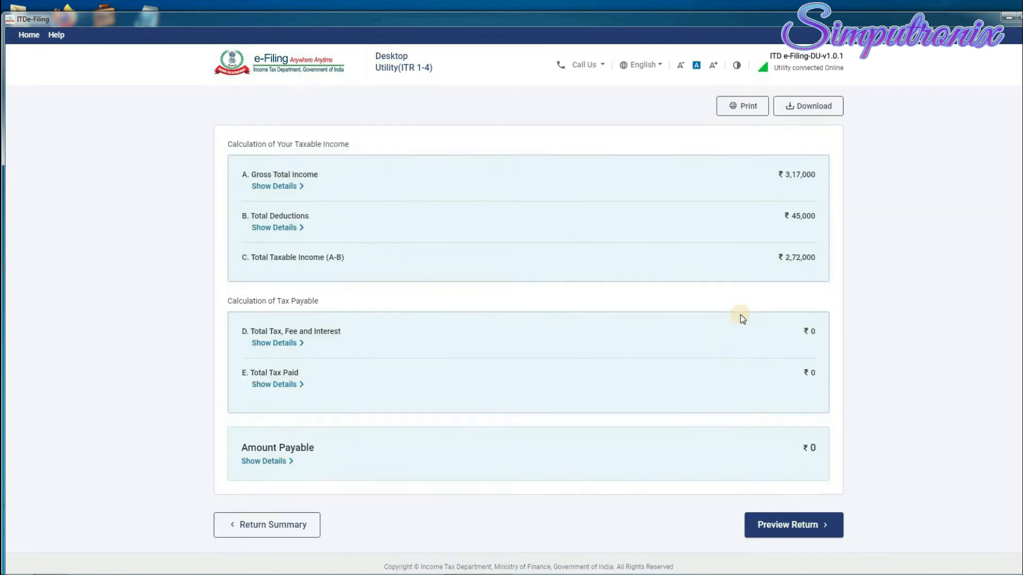
pyautogui.scroll(-5, 737, 317)
pyautogui.scroll(2, 721, 254)
pyautogui.scroll(-3, 538, 280)
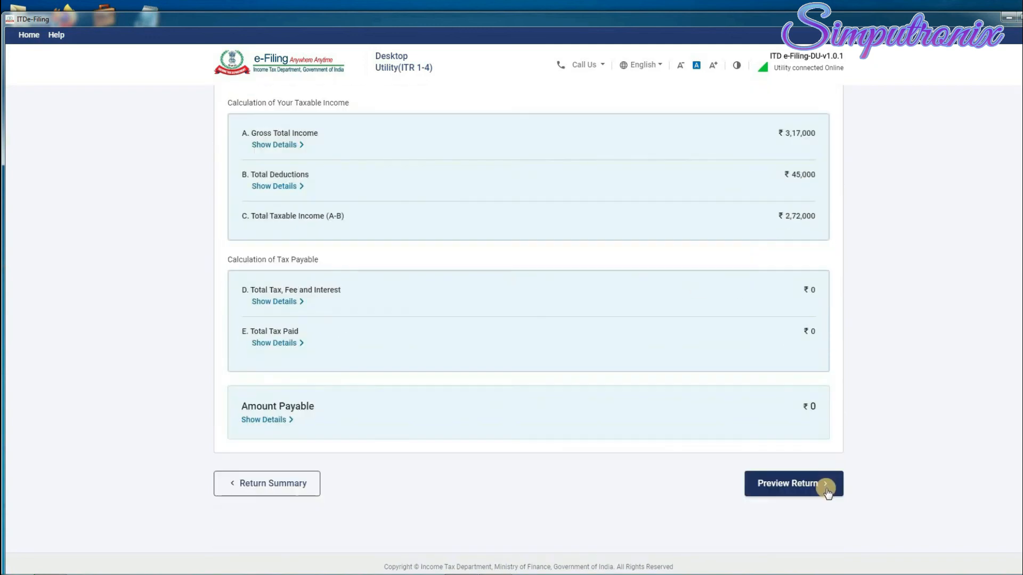
pyautogui.click(824, 487)
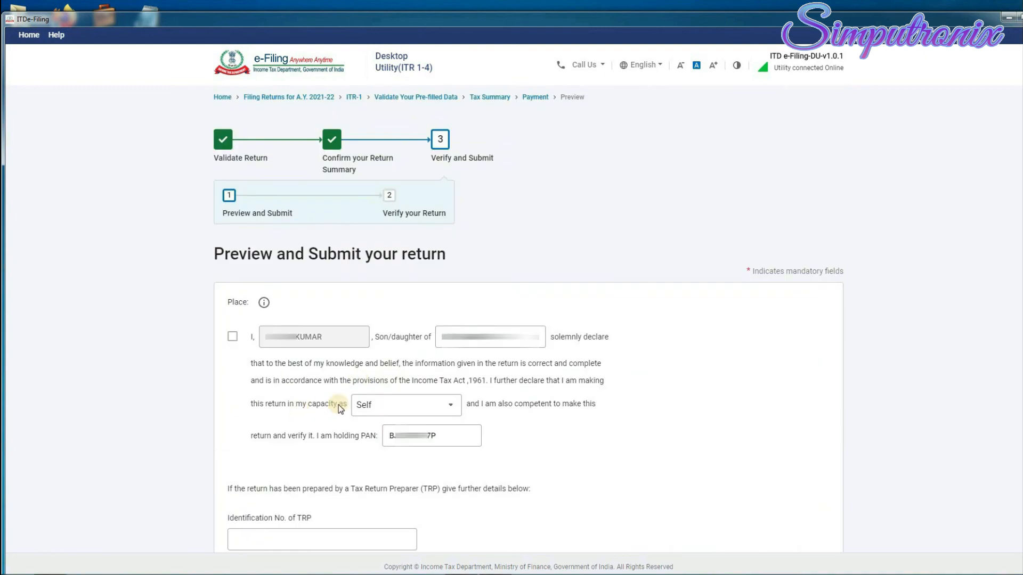
# Accept the declaration with filing capacity Self and generate the return preview.
pyautogui.scroll(-4, 343, 405)
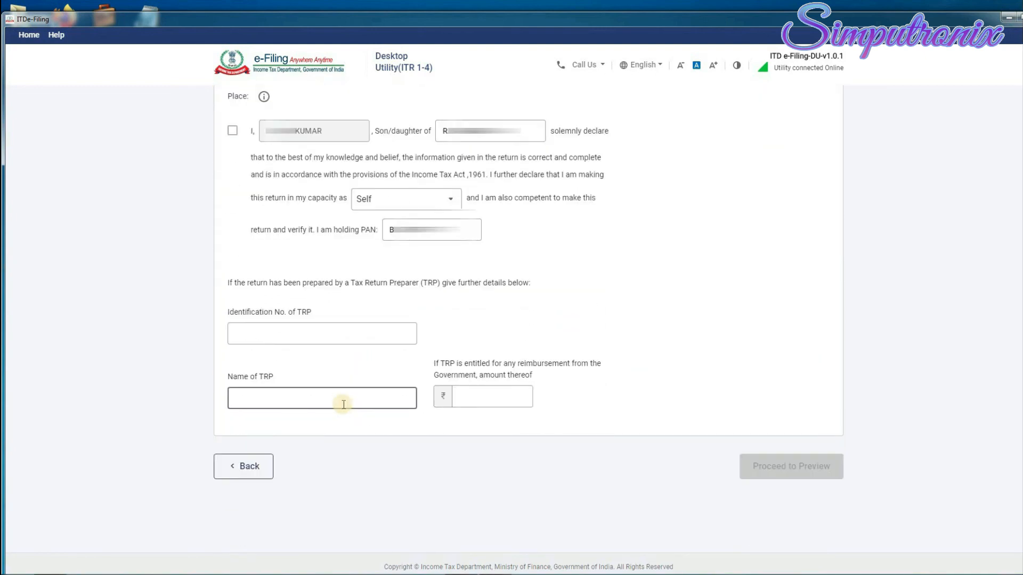
pyautogui.scroll(3, 344, 404)
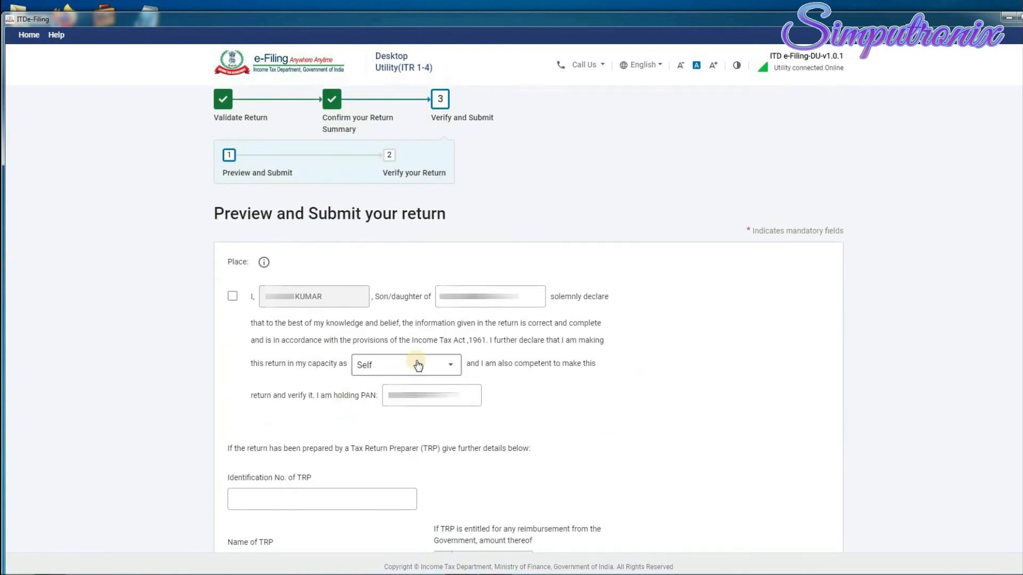
pyautogui.click(233, 298)
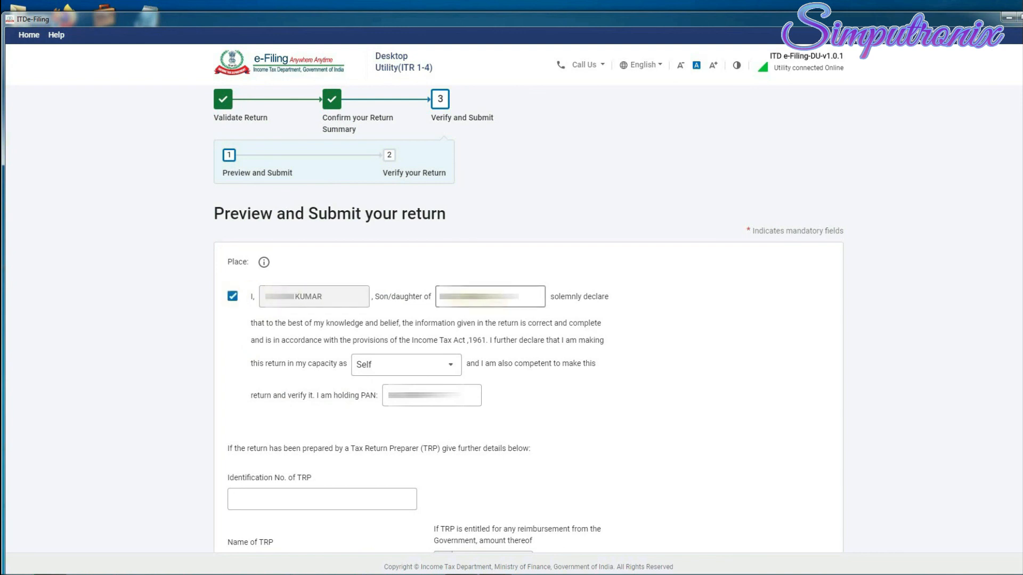
pyautogui.click(437, 370)
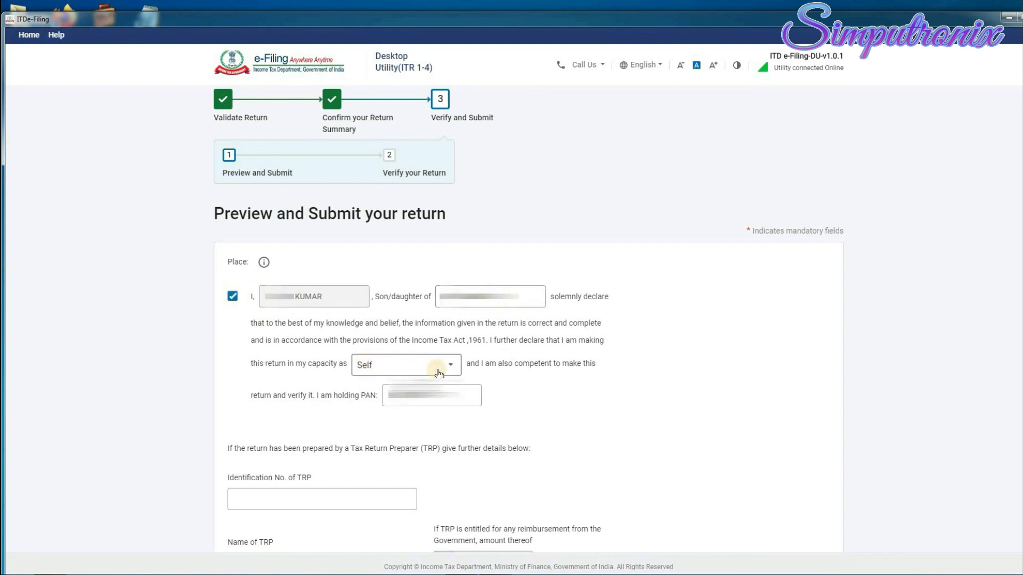
pyautogui.click(440, 371)
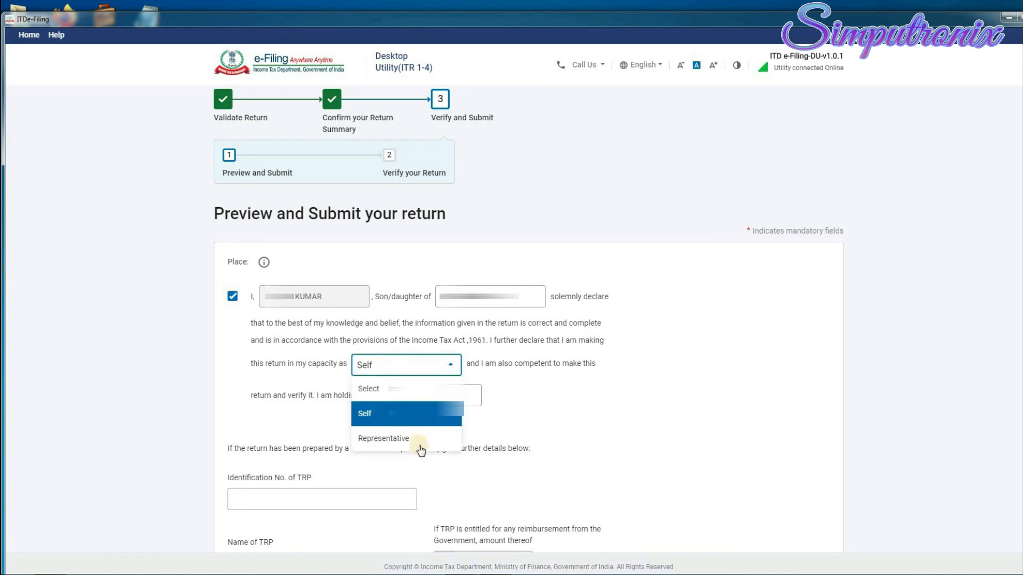
pyautogui.click(394, 413)
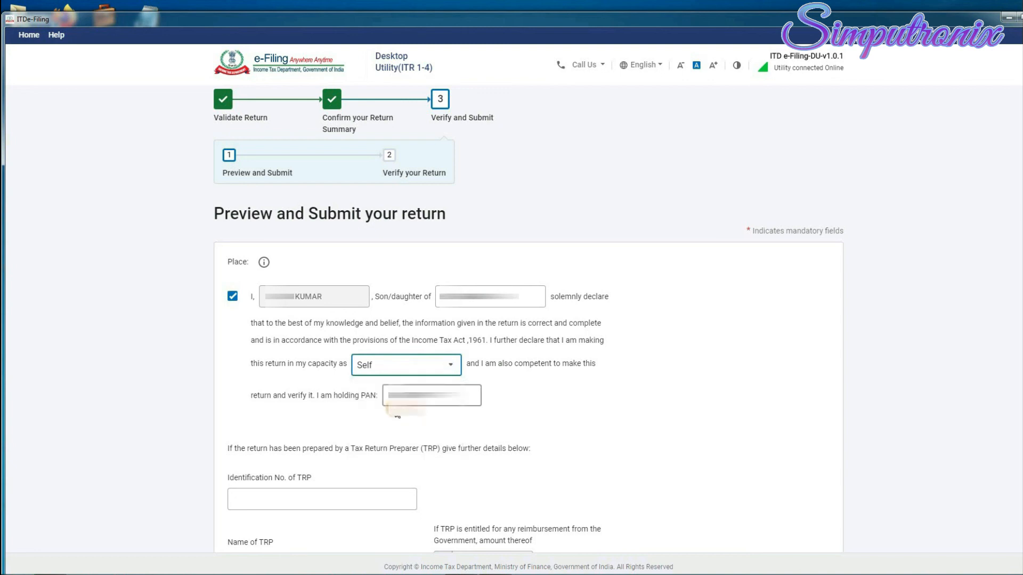
pyautogui.scroll(-3, 464, 395)
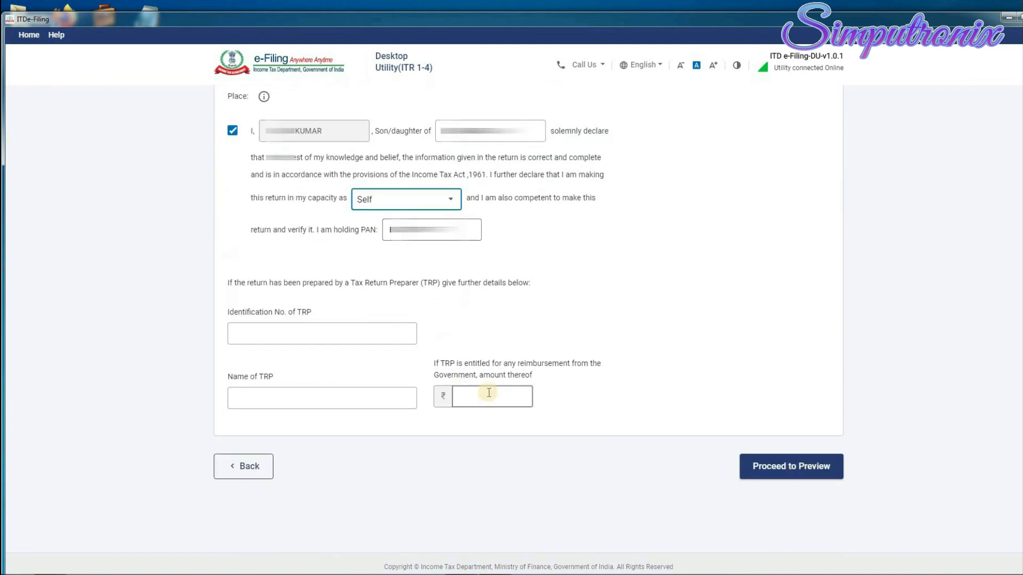
pyautogui.scroll(2, 496, 235)
pyautogui.scroll(-2, 501, 250)
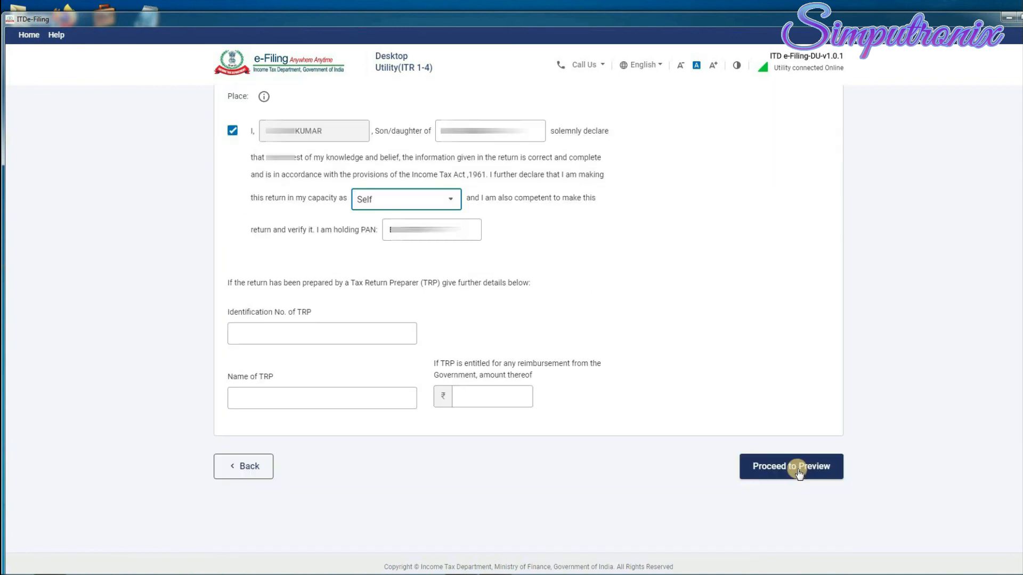
pyautogui.click(797, 472)
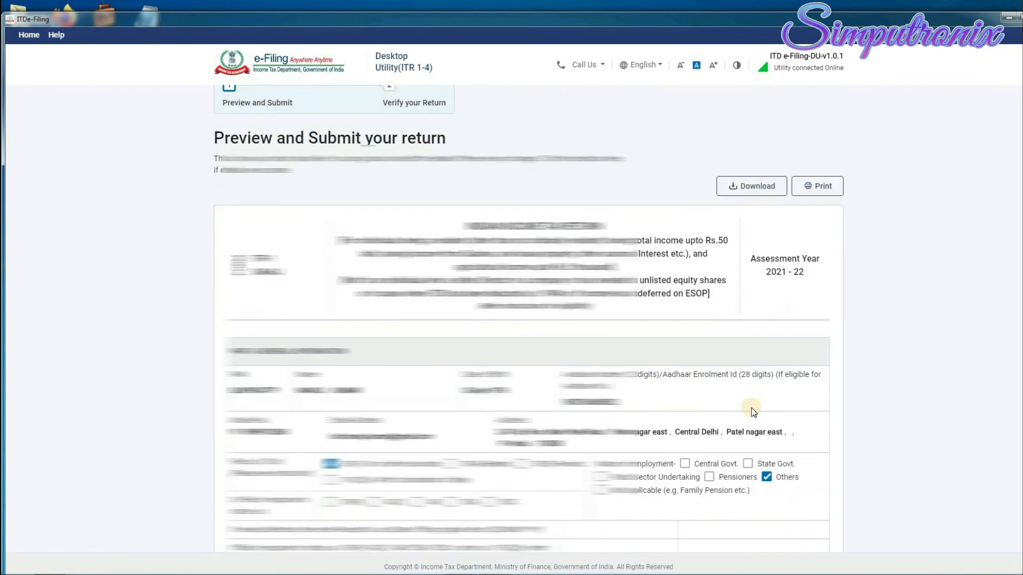
# Run validation on the previewed ITR-1, which reports 3 errors.
pyautogui.scroll(-3, 650, 333)
pyautogui.scroll(2, 586, 328)
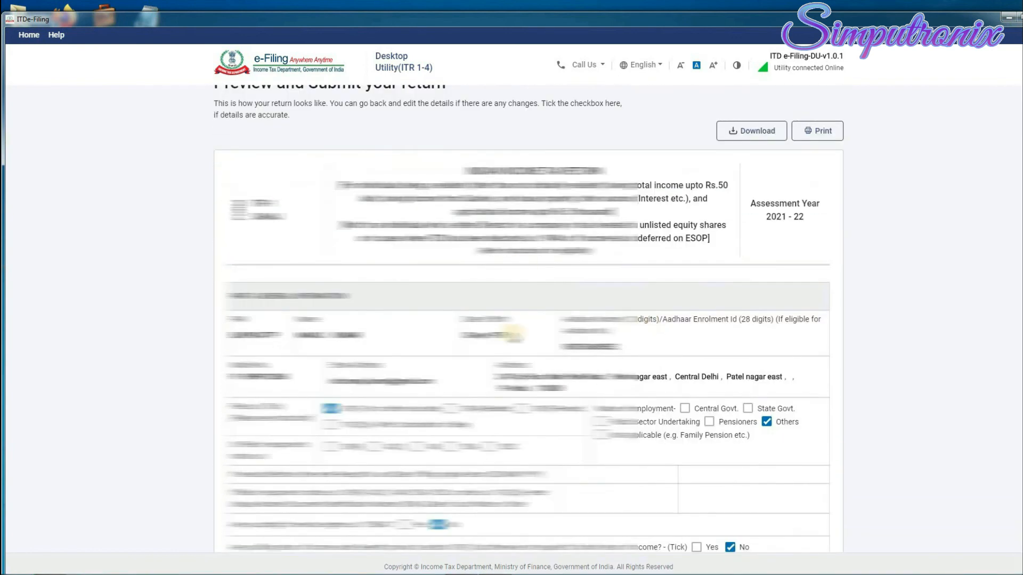
pyautogui.scroll(-11, 570, 326)
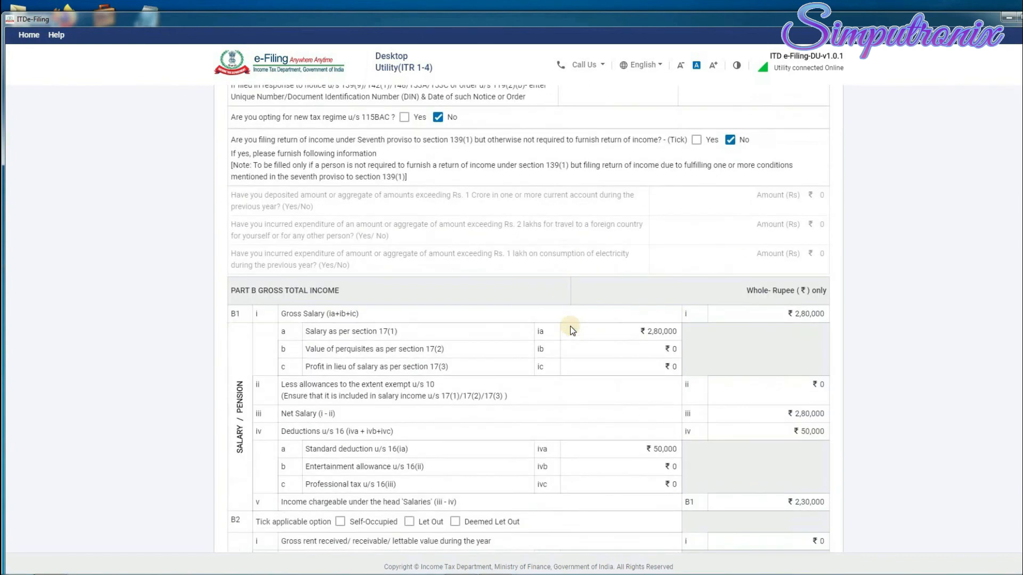
pyautogui.scroll(-7, 570, 326)
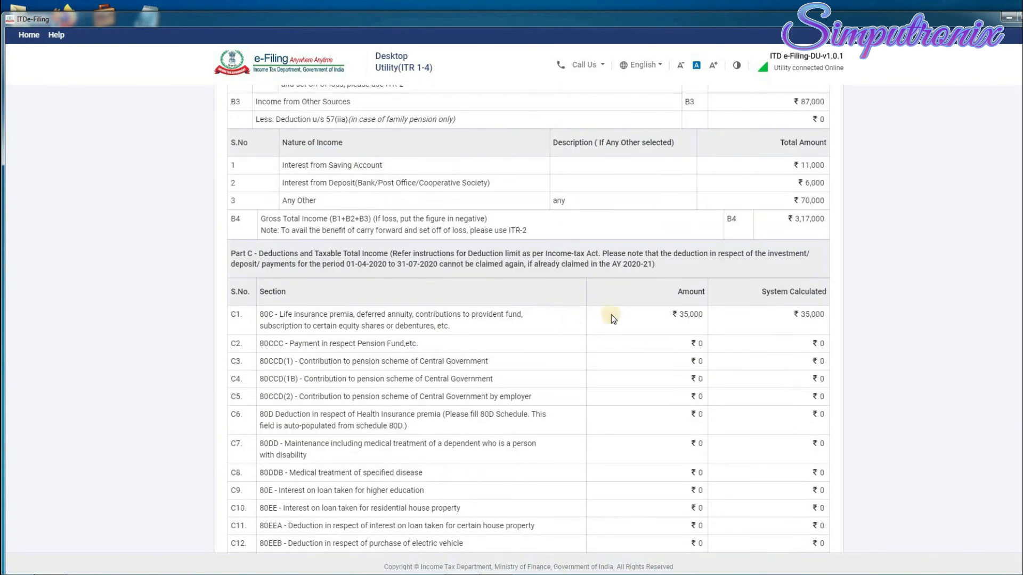
pyautogui.scroll(-20, 785, 338)
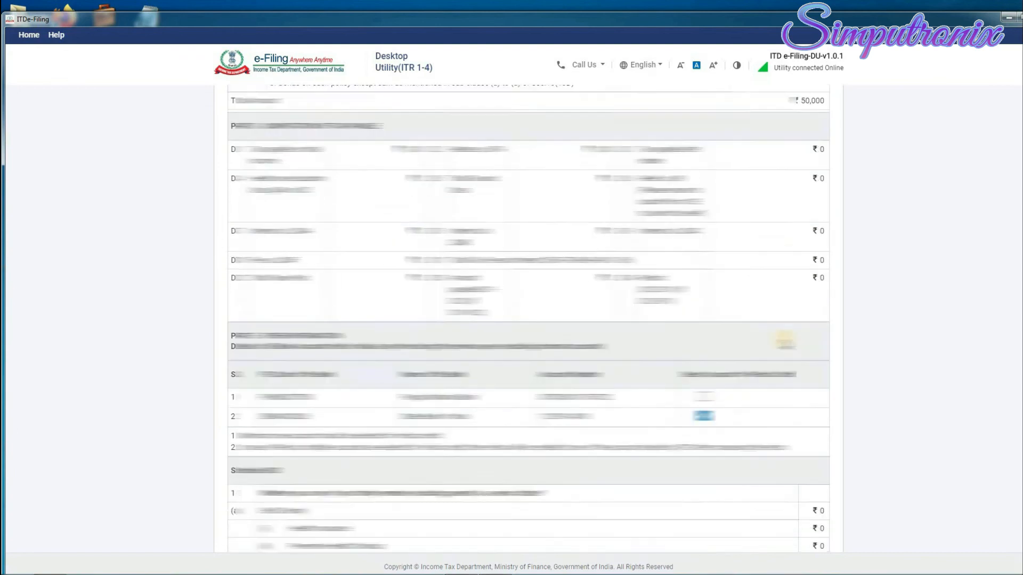
pyautogui.scroll(-20, 785, 344)
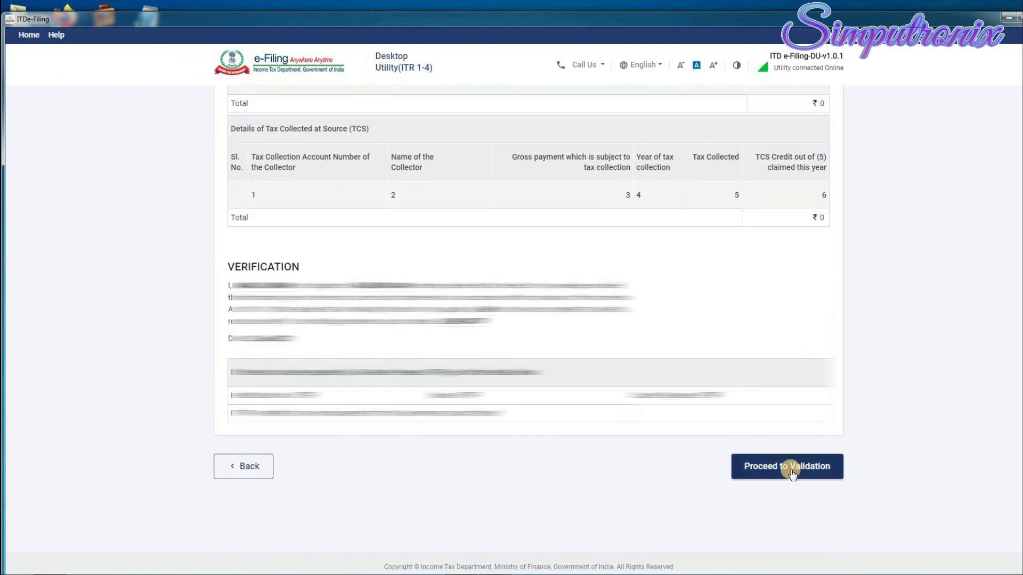
pyautogui.click(791, 469)
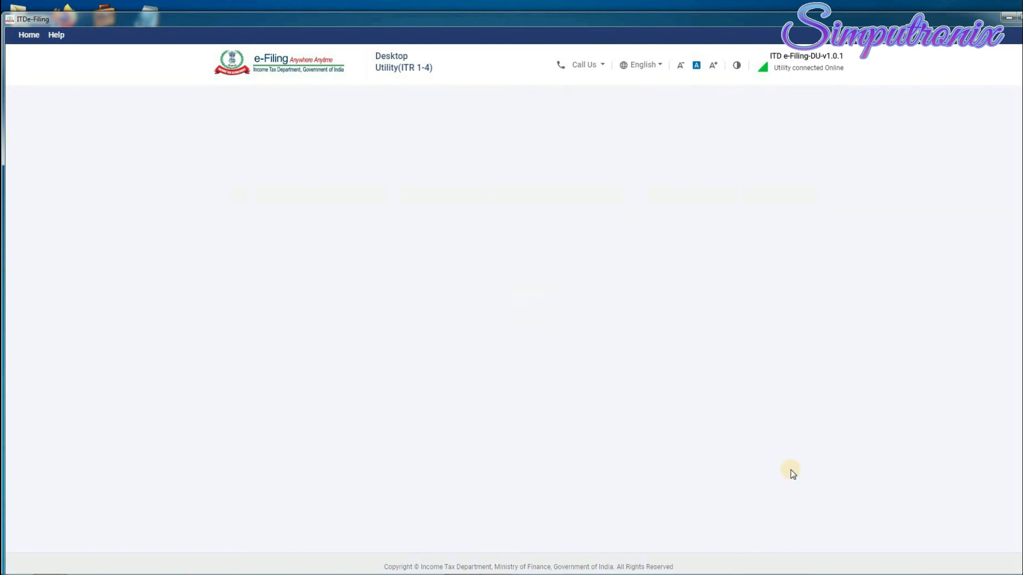
pyautogui.scroll(-1, 466, 333)
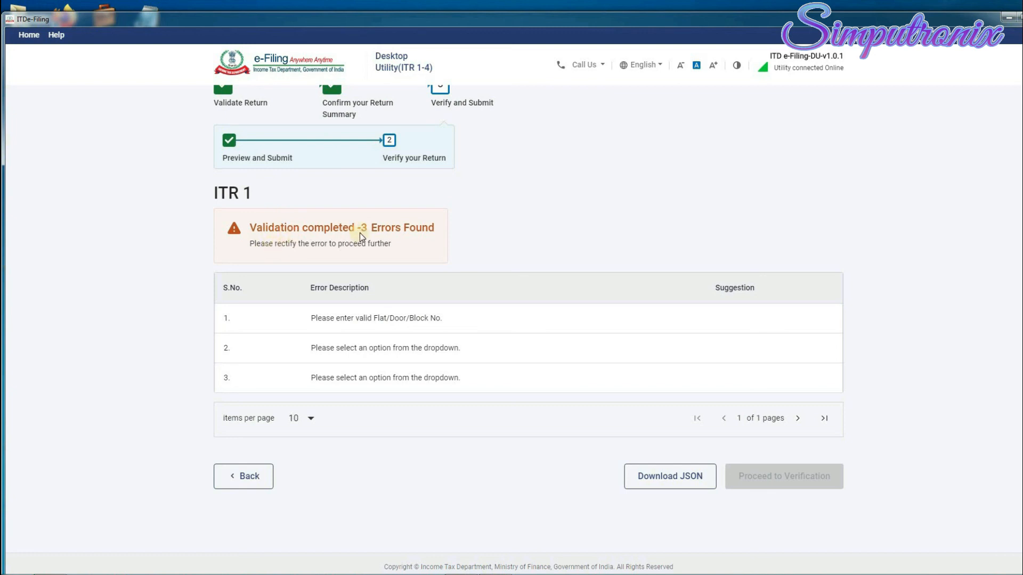
# Fix the flagged contact address's Flat/Door/Block No. and required dropdown value, then save.
pyautogui.click(410, 328)
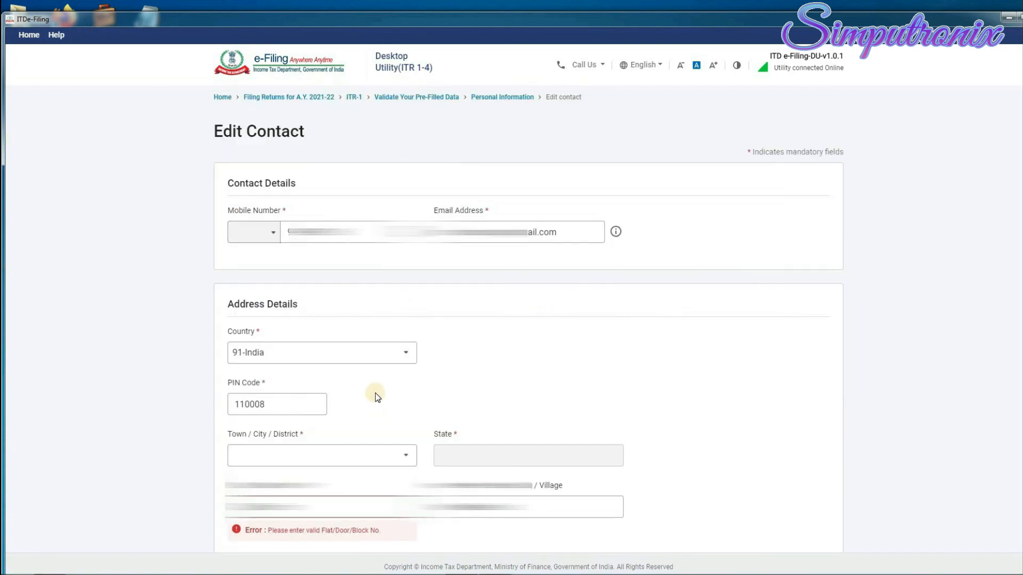
pyautogui.scroll(-2, 372, 458)
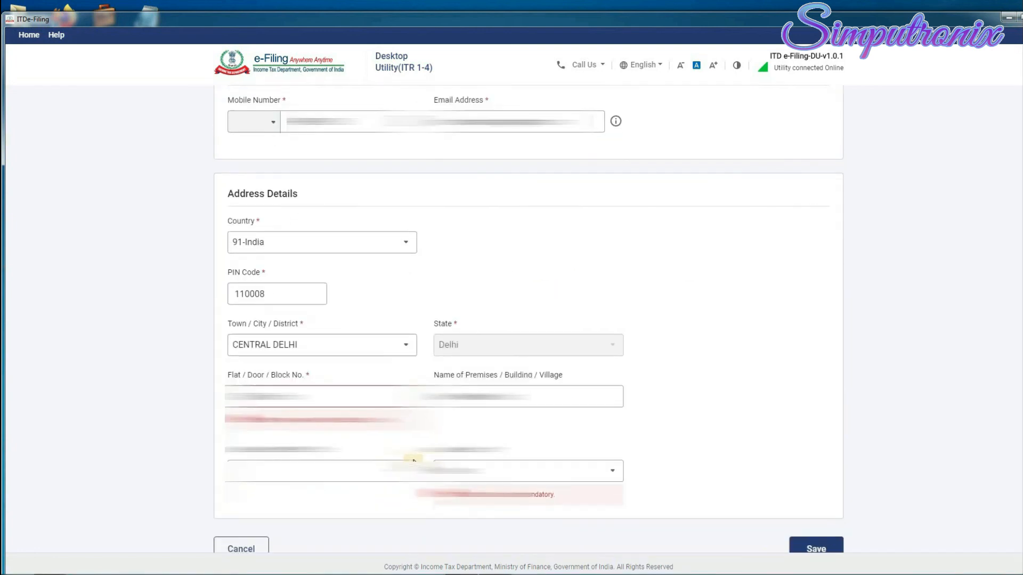
pyautogui.click(255, 402)
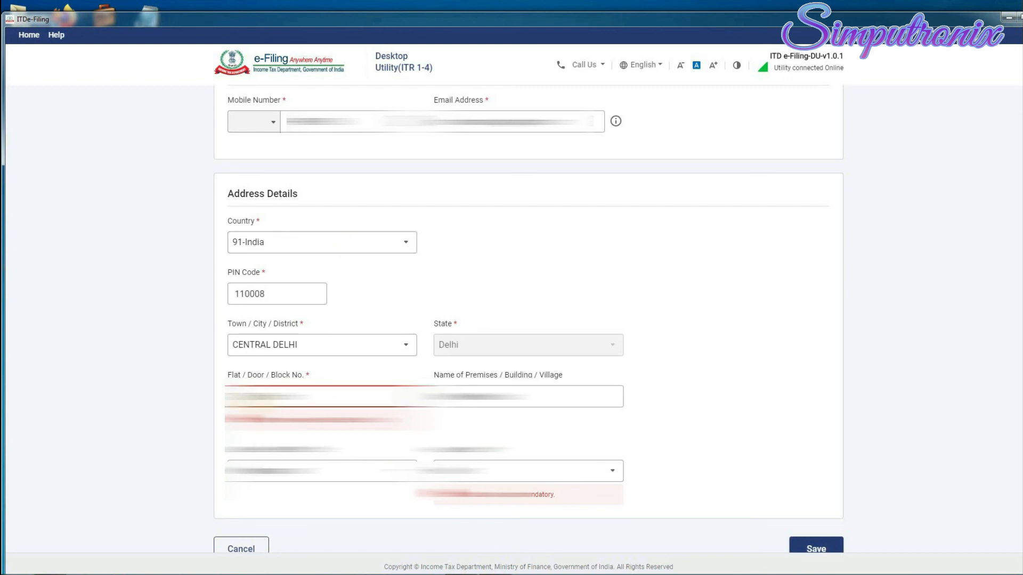
pyautogui.moveTo(313, 396); pyautogui.dragTo(223, 396)
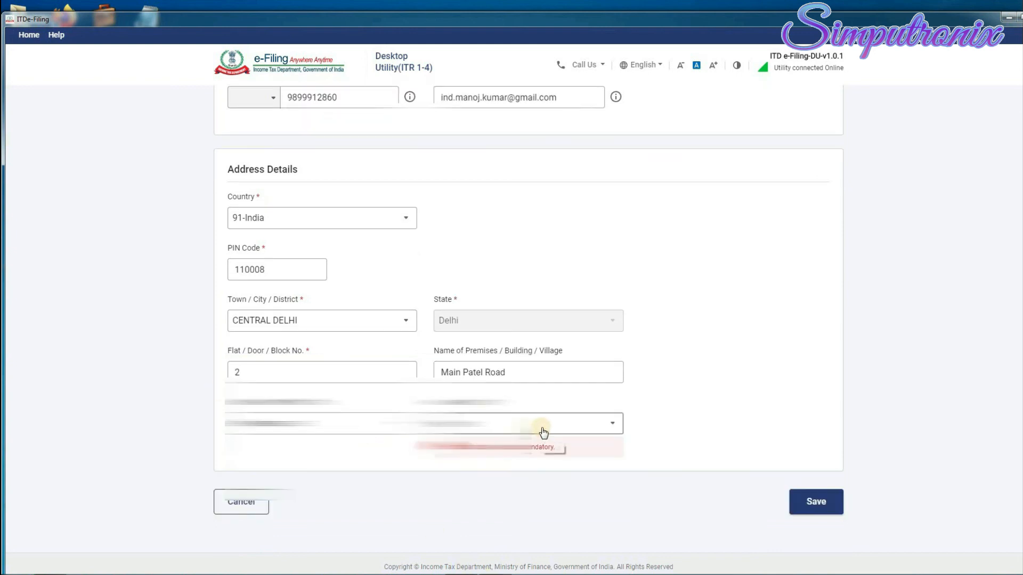
pyautogui.click(544, 429)
pyautogui.click(525, 448)
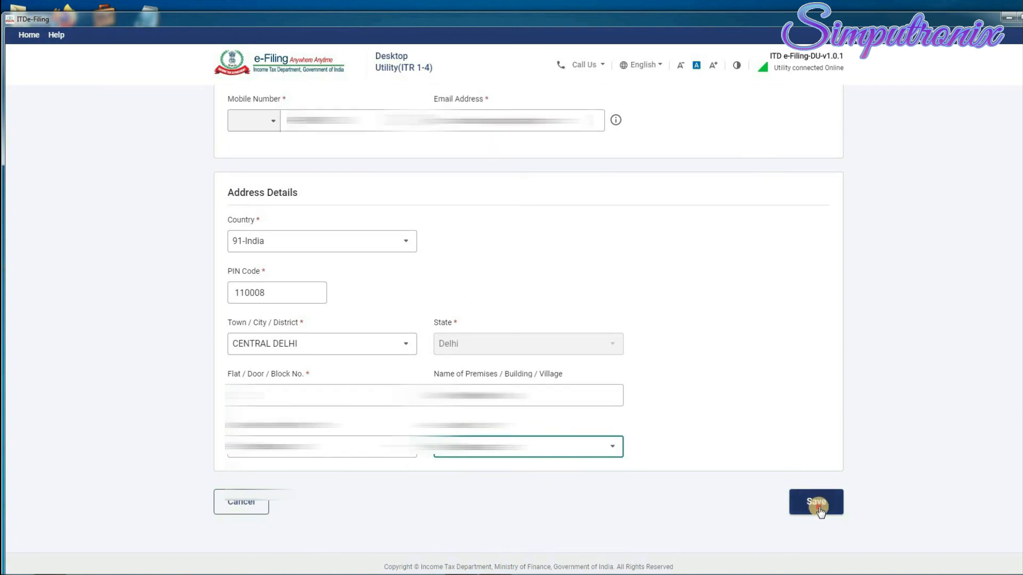
pyautogui.click(816, 502)
# Confirm personal information and revalidate the return, now showing 2 errors.
pyautogui.scroll(-5, 819, 507)
pyautogui.scroll(-10, 820, 507)
pyautogui.click(815, 505)
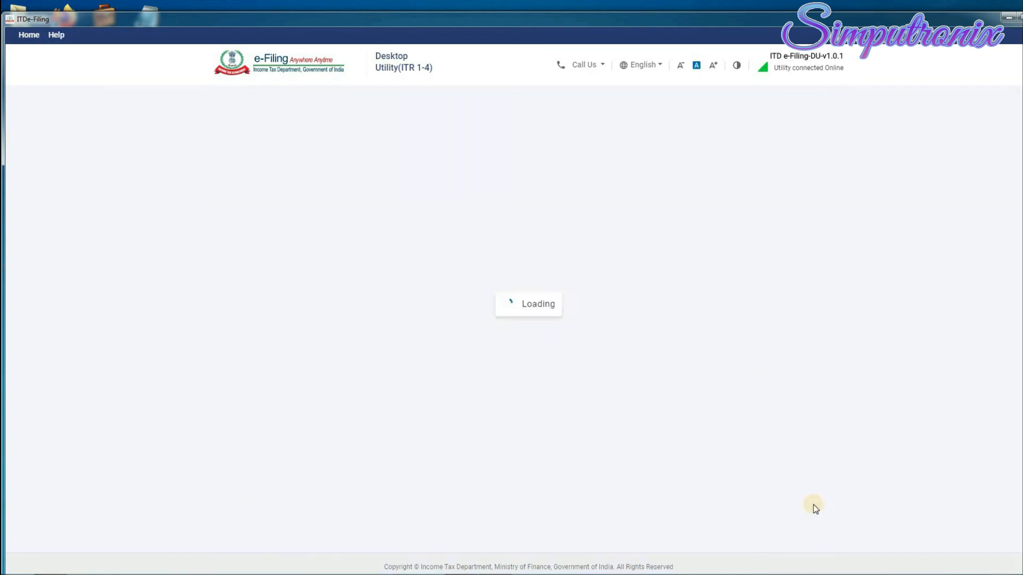
pyautogui.scroll(-4, 815, 506)
pyautogui.click(815, 490)
pyautogui.scroll(-20, 778, 376)
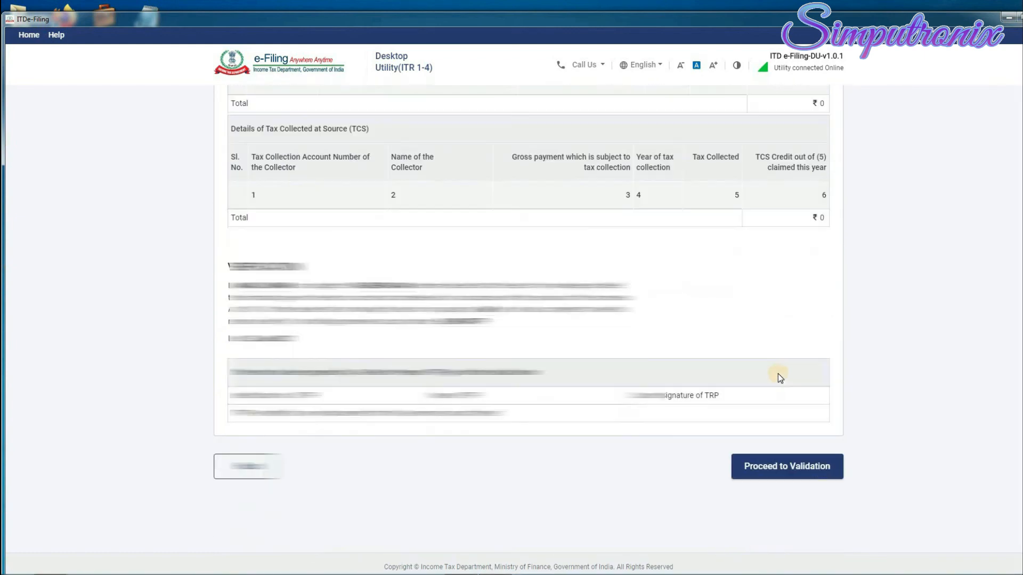
pyautogui.click(794, 468)
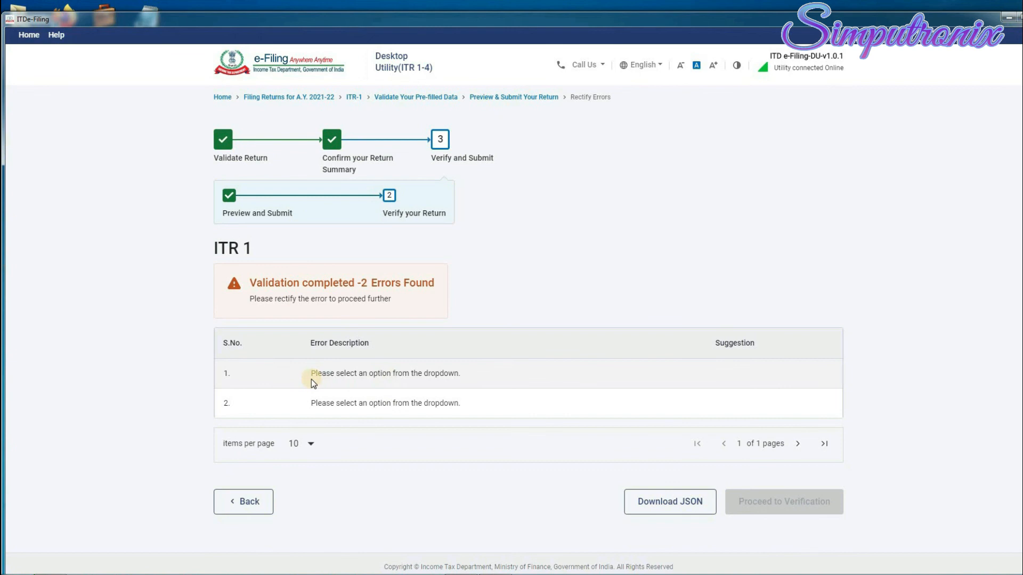
# Answer the 80D senior-citizen questions No for self/family and Yes for parents, then save and confirm the ₹45,000 total deductions.
pyautogui.click(424, 379)
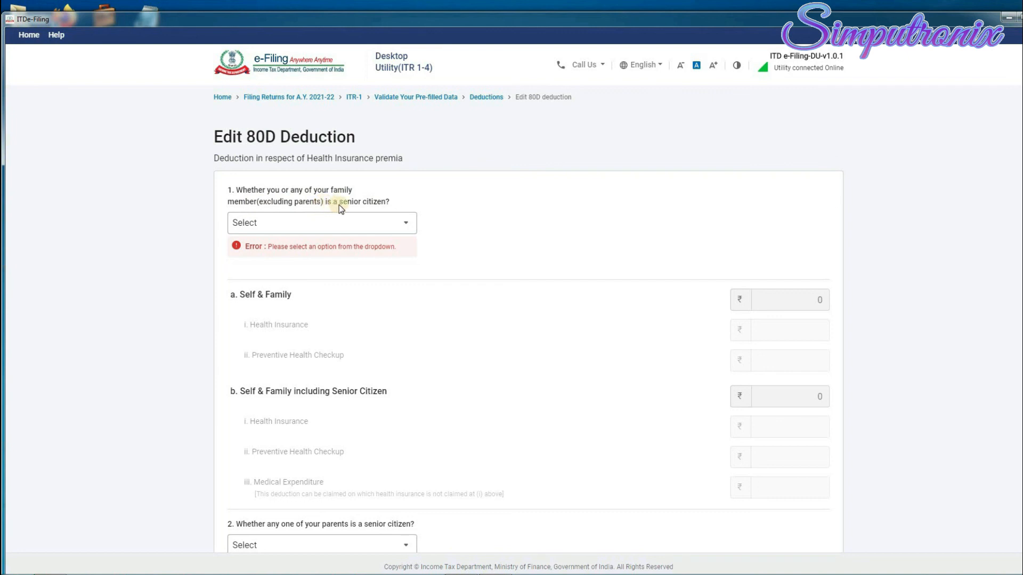
pyautogui.click(407, 226)
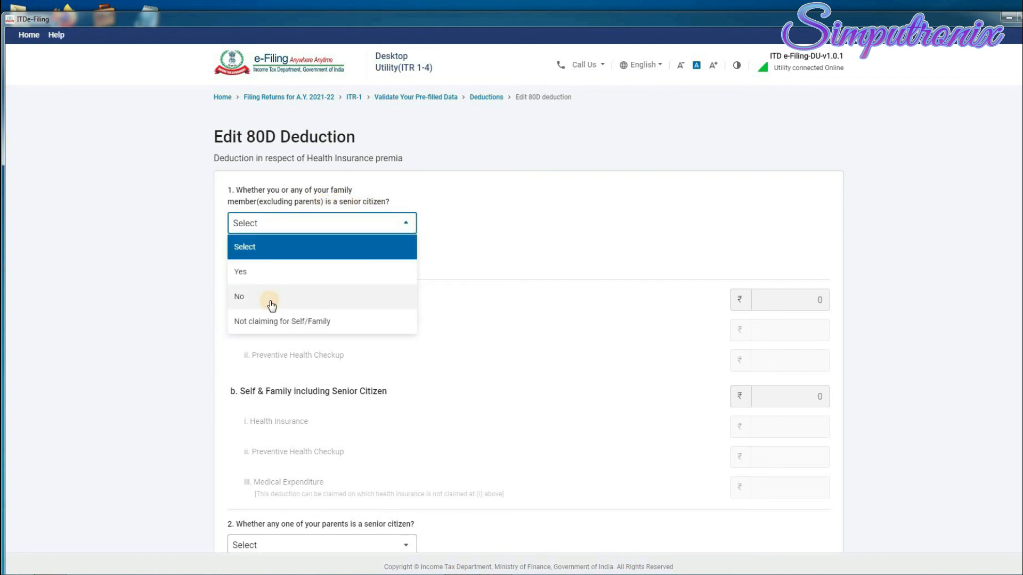
pyautogui.click(272, 305)
pyautogui.scroll(-2, 245, 384)
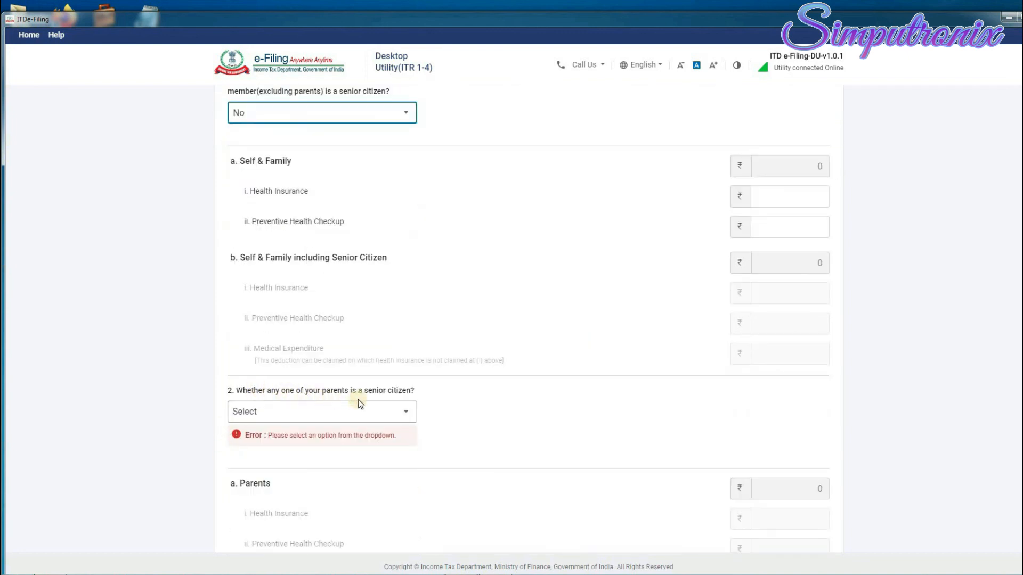
pyautogui.click(406, 412)
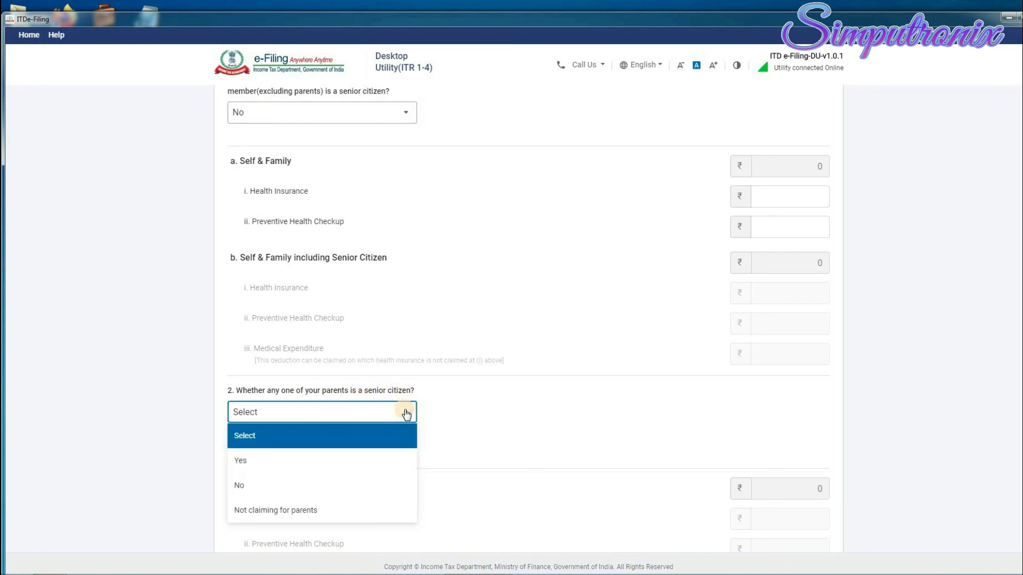
pyautogui.click(302, 466)
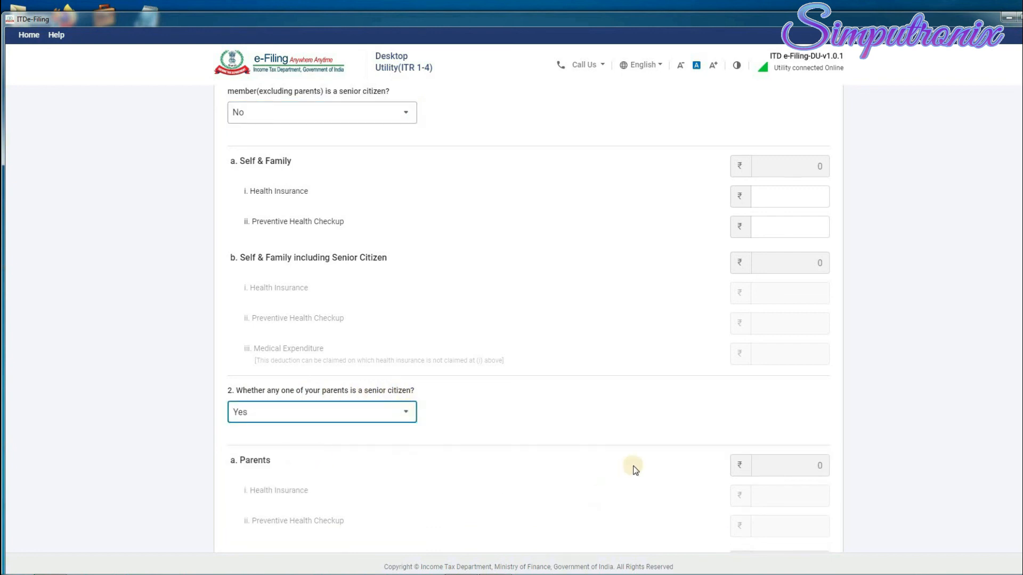
pyautogui.scroll(-5, 632, 467)
pyautogui.click(818, 463)
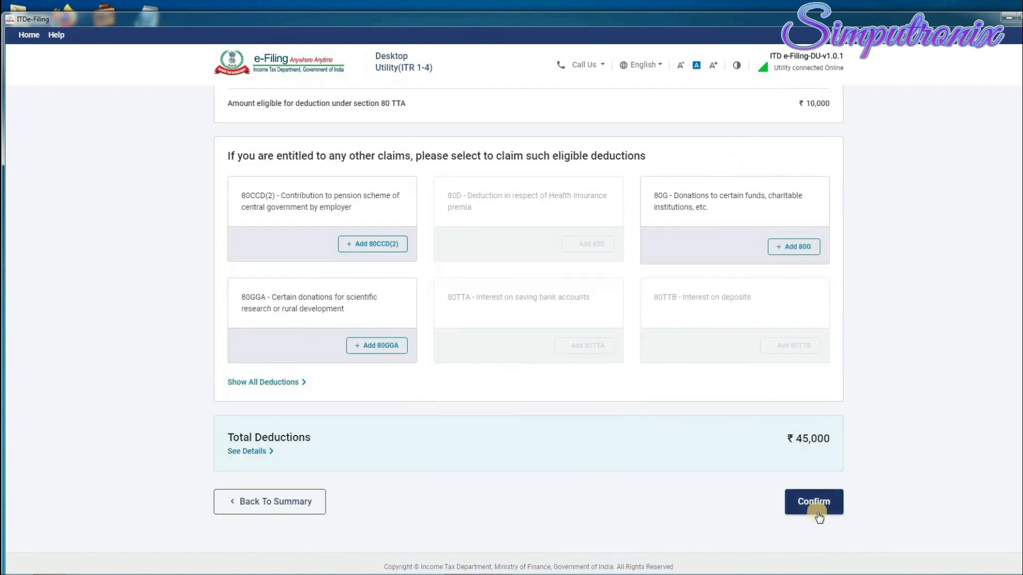
pyautogui.click(818, 502)
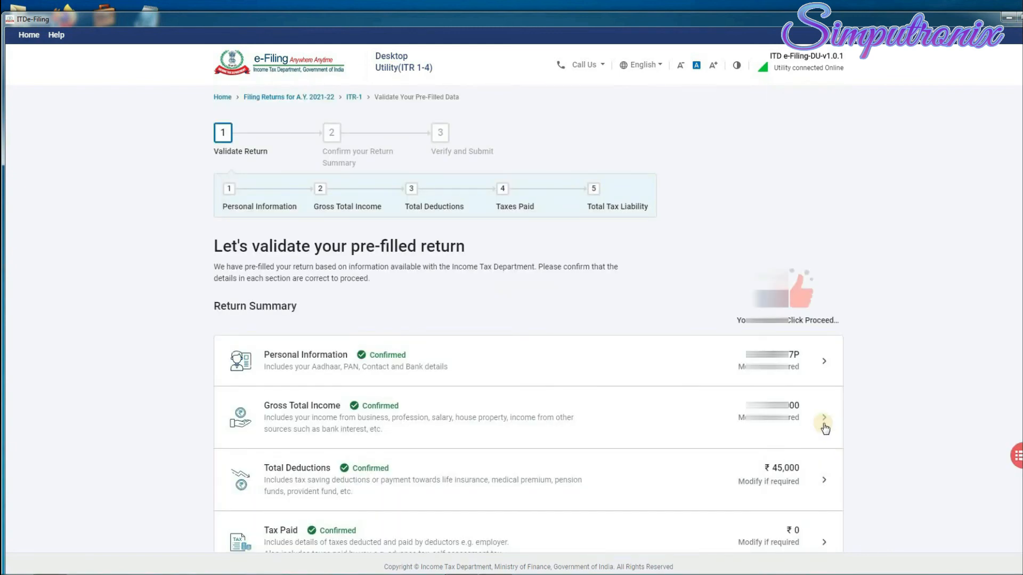
# Move past the tax summary and open the full preview of the return.
pyautogui.scroll(-3, 824, 429)
pyautogui.click(809, 486)
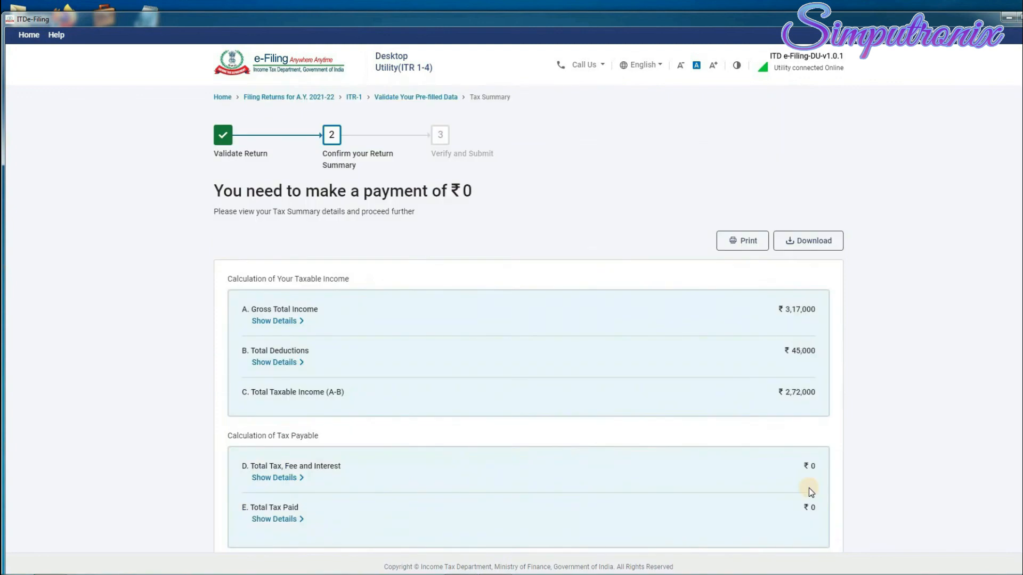
pyautogui.scroll(-3, 839, 426)
pyautogui.click(817, 487)
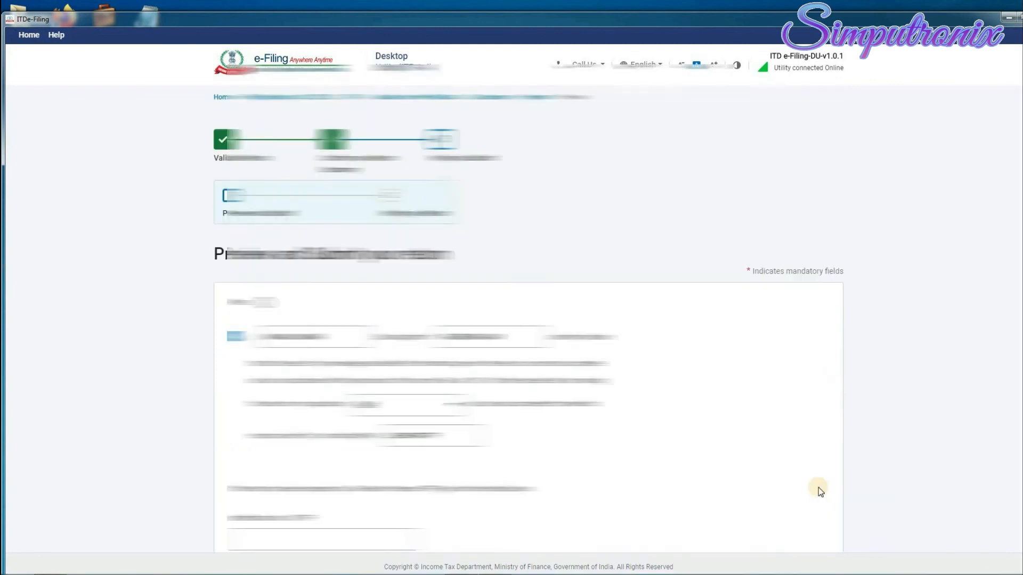
pyautogui.scroll(-4, 714, 394)
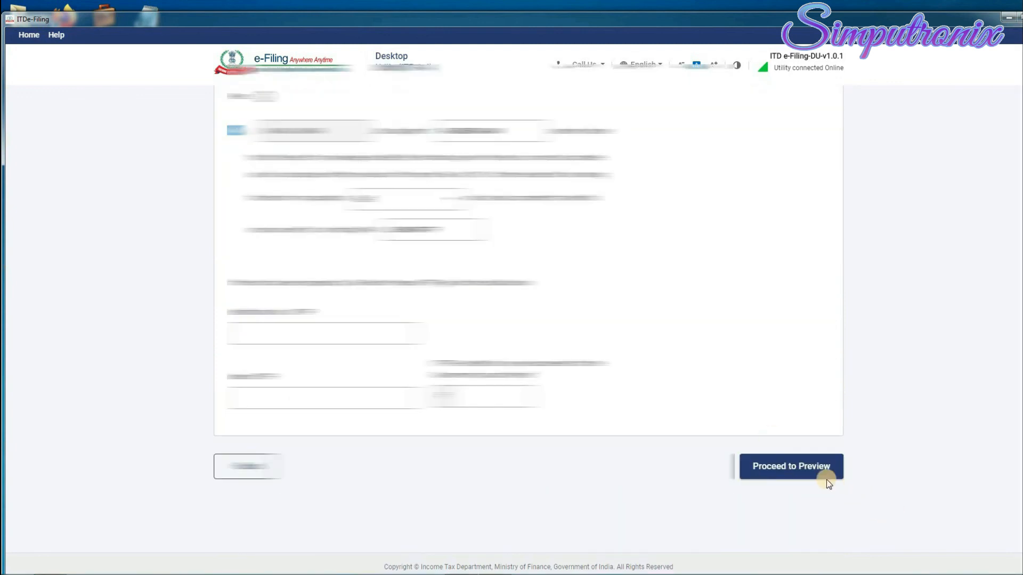
pyautogui.click(829, 483)
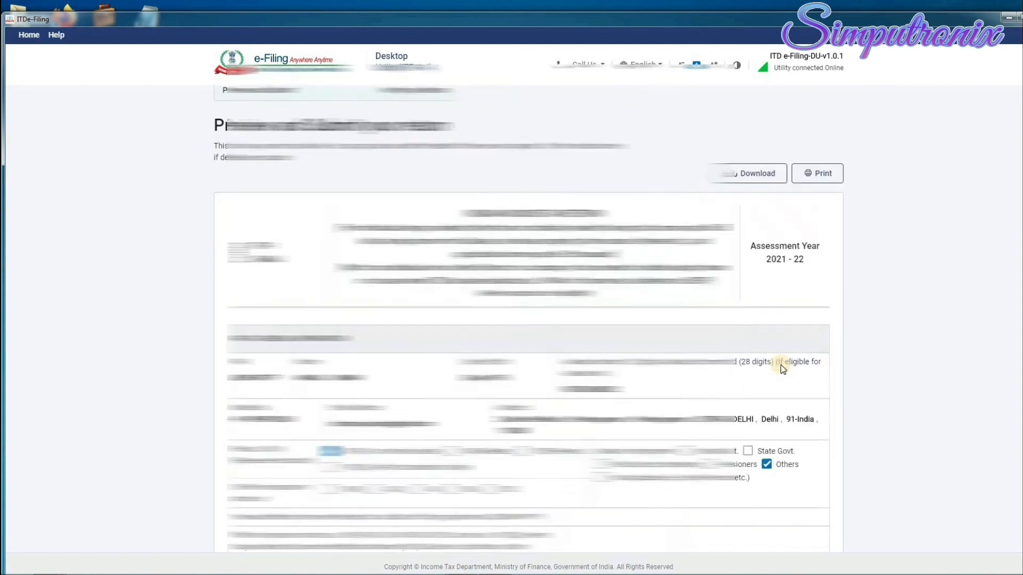
# Validate the return with no errors and continue to verification.
pyautogui.scroll(-20, 780, 364)
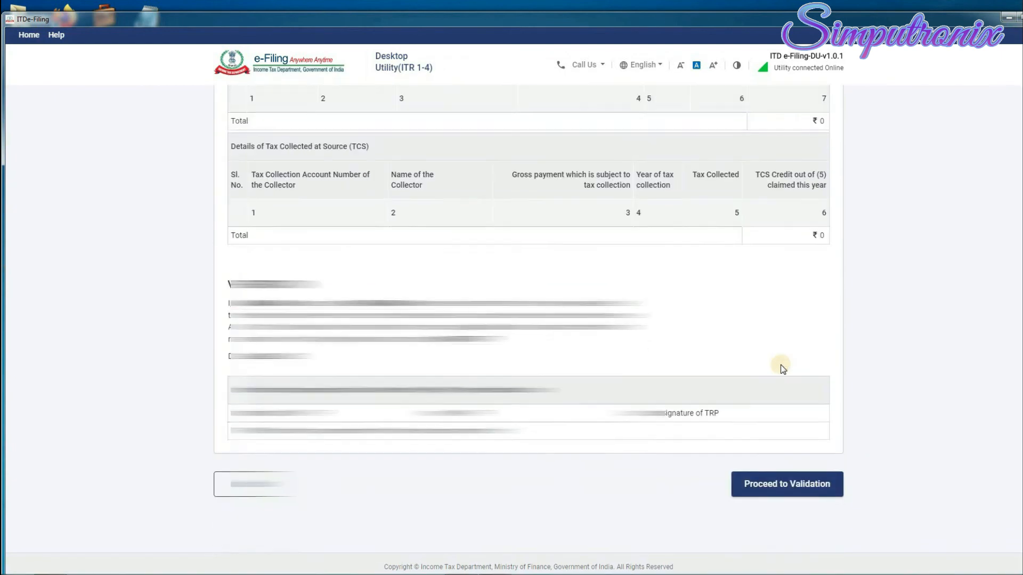
pyautogui.click(802, 466)
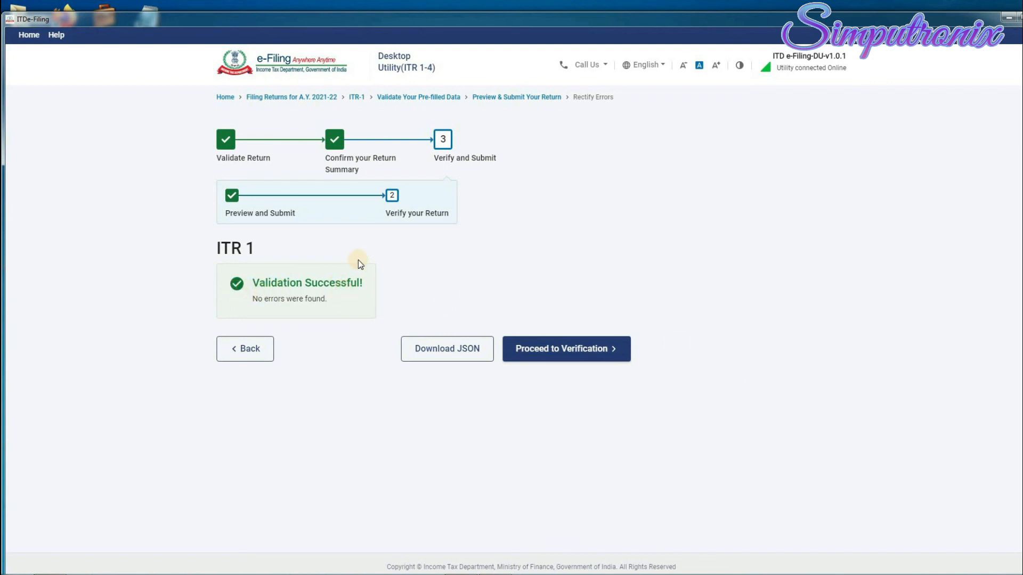
pyautogui.click(579, 353)
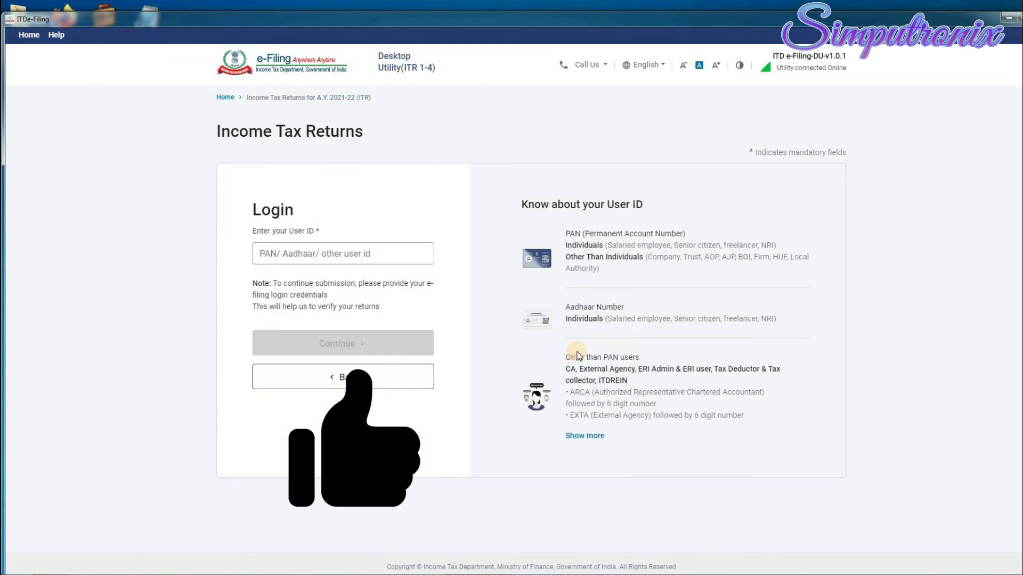